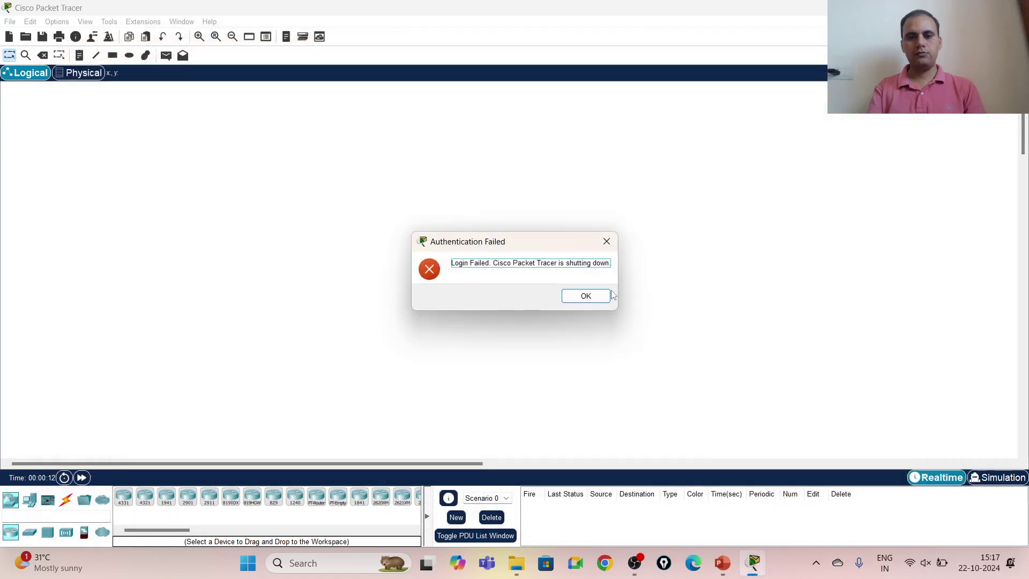
Dismiss the failed-login message and relaunch Cisco Packet Tracer
left_click(586, 295)
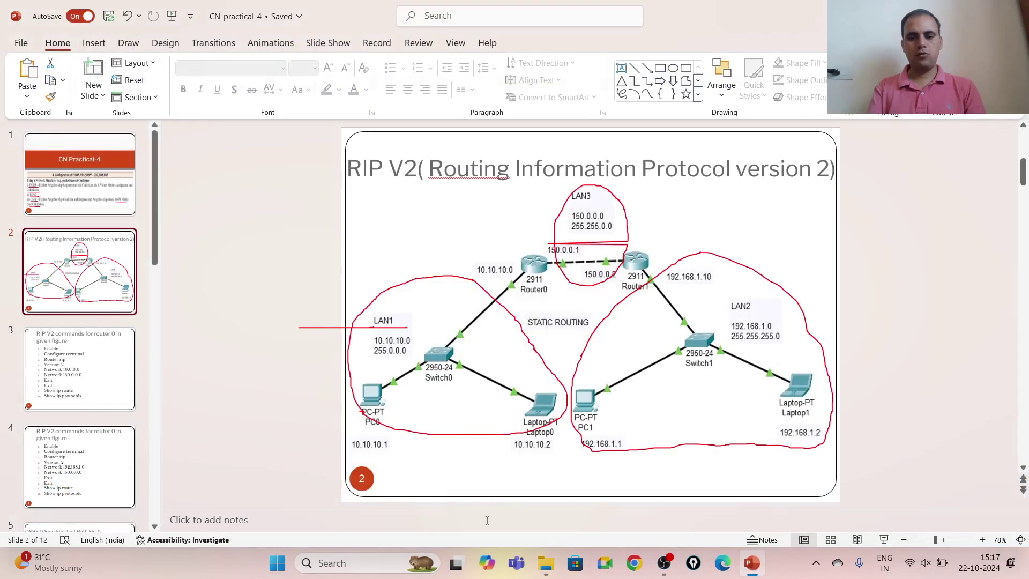
left_click(356, 571)
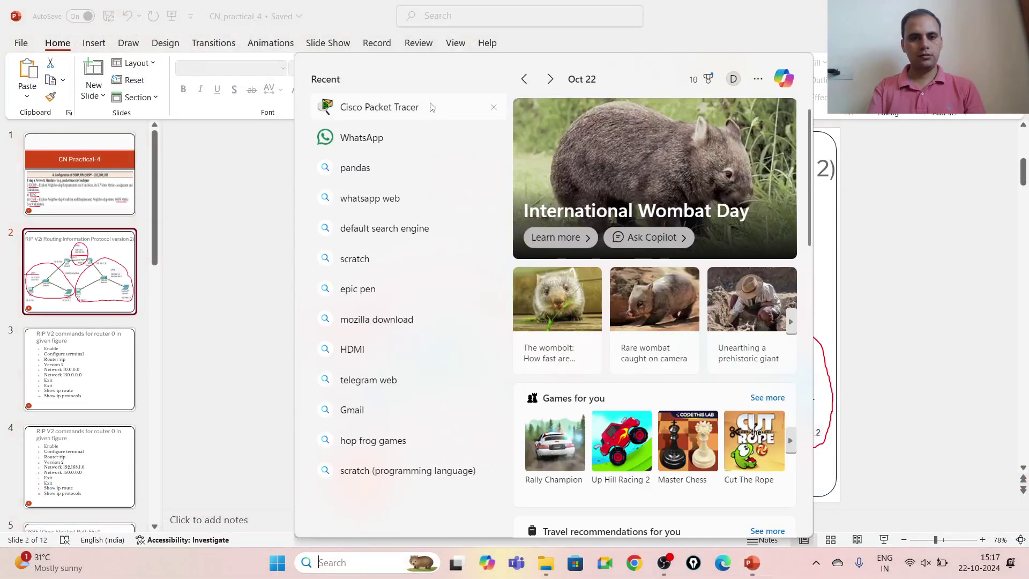
left_click(403, 107)
Open Chrome with a saved user profile and sign in to Cisco Packet Tracer through Skills For All
left_click(637, 564)
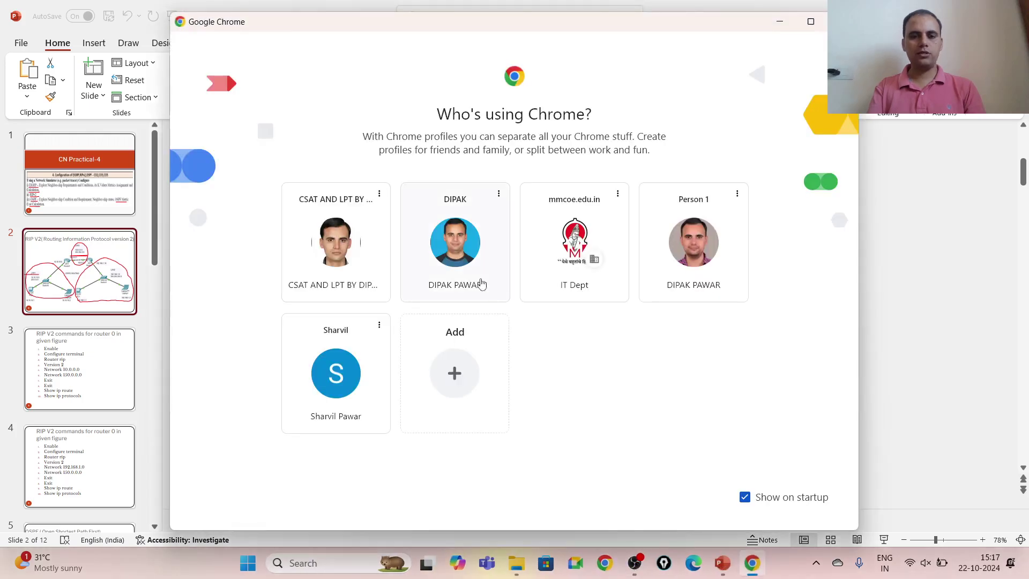
left_click(458, 253)
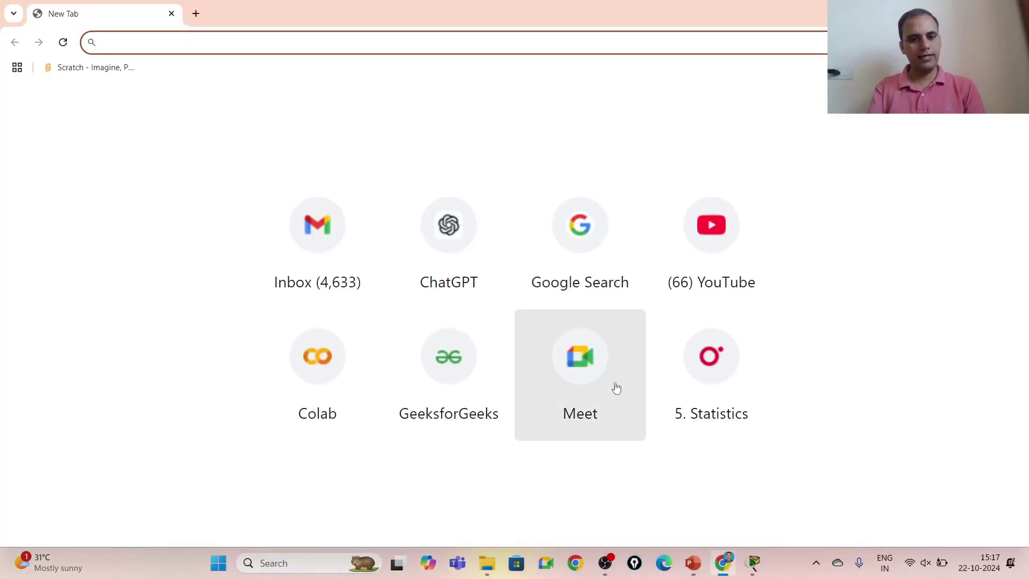
left_click(760, 567)
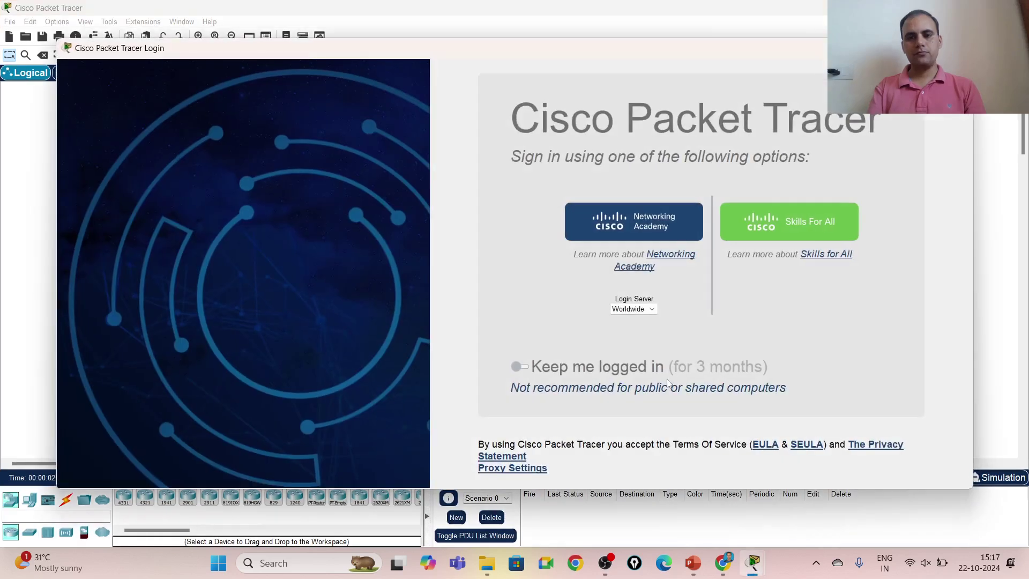
left_click(753, 227)
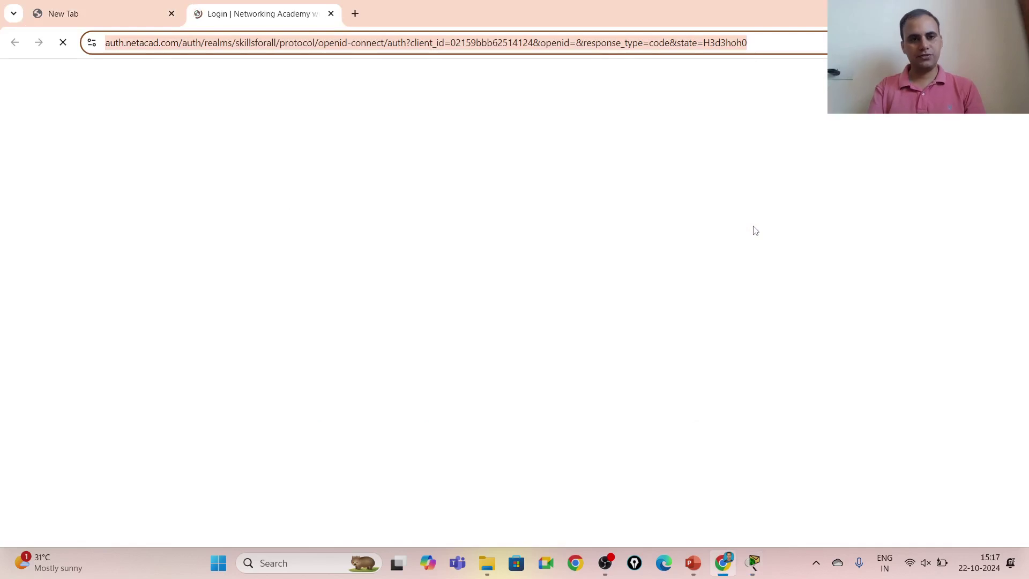
left_click(704, 389)
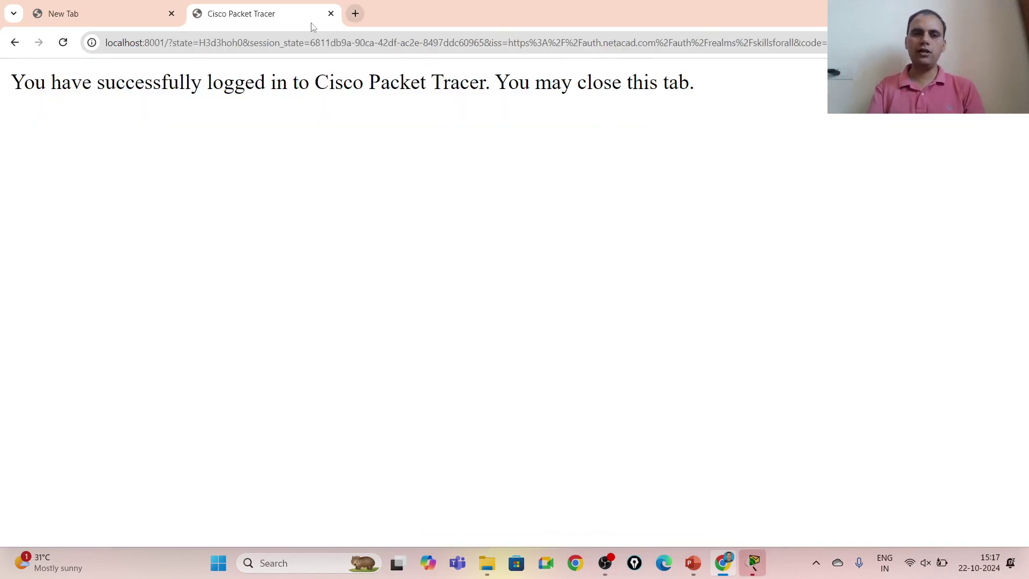
left_click(754, 563)
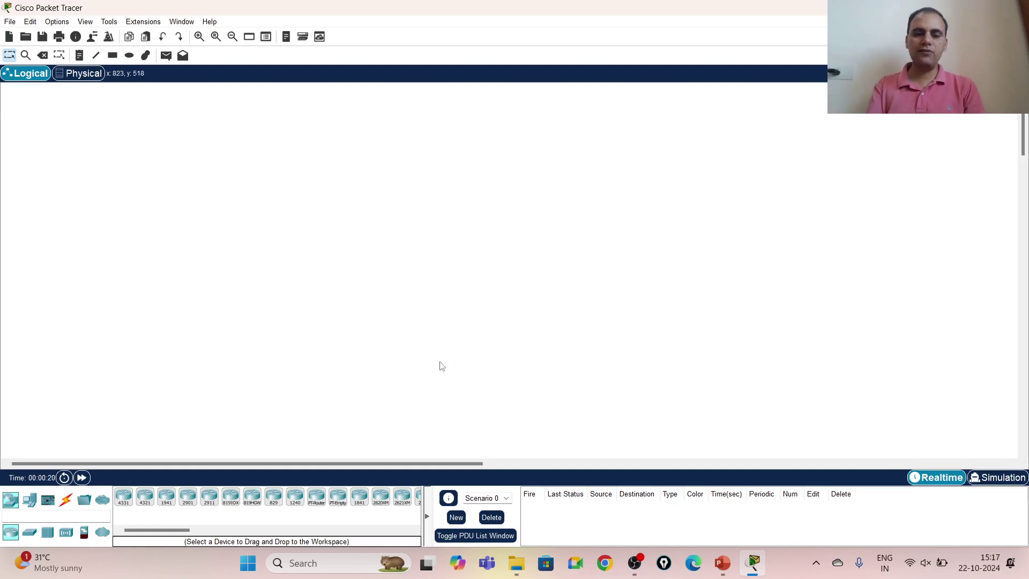
Place a single 2911 router in the empty workspace and delete it again
left_click(12, 504)
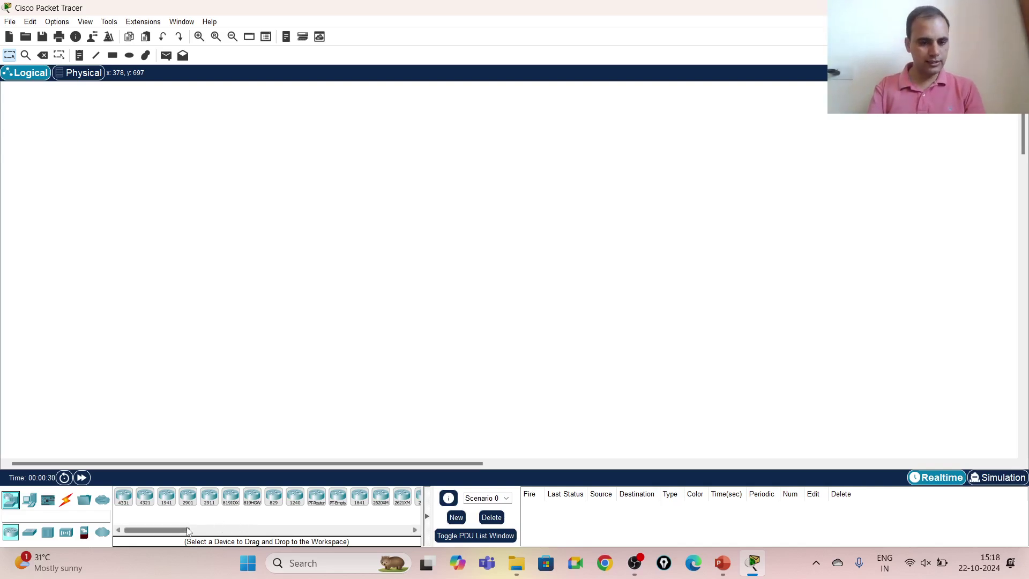
left_click_drag(185, 530, 150, 536)
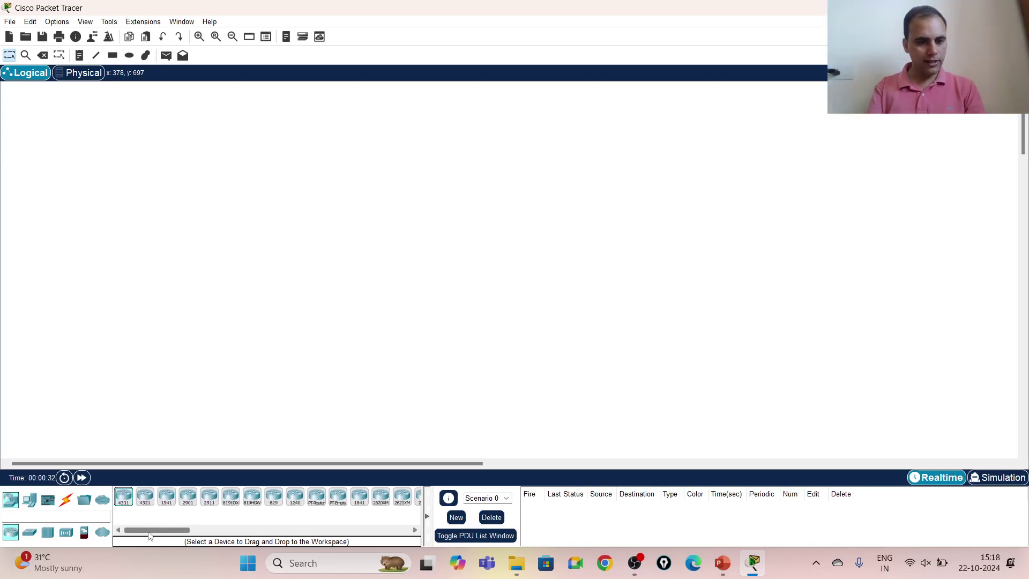
left_click(209, 500)
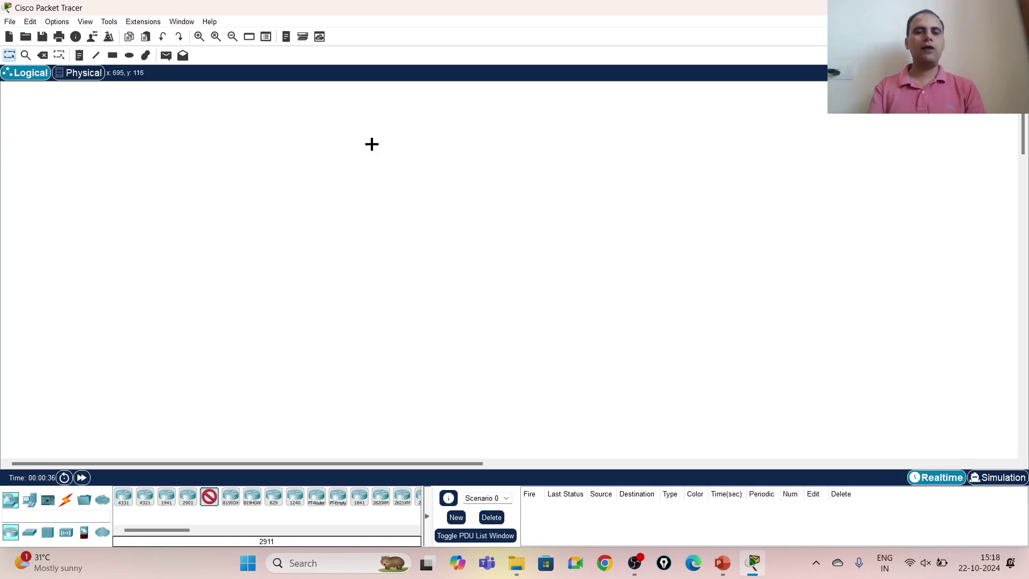
left_click(342, 168)
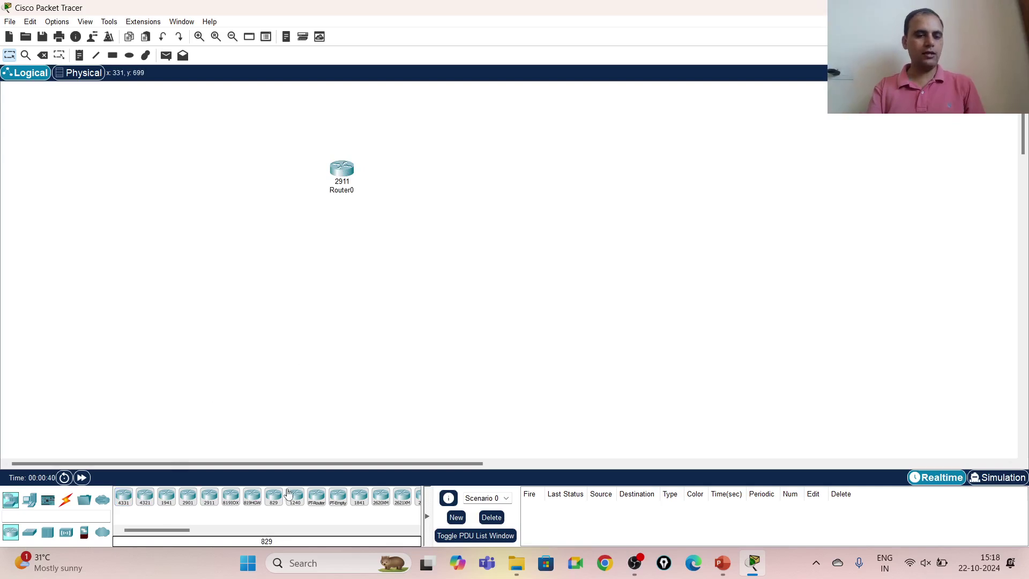
left_click(42, 55)
left_click(350, 174)
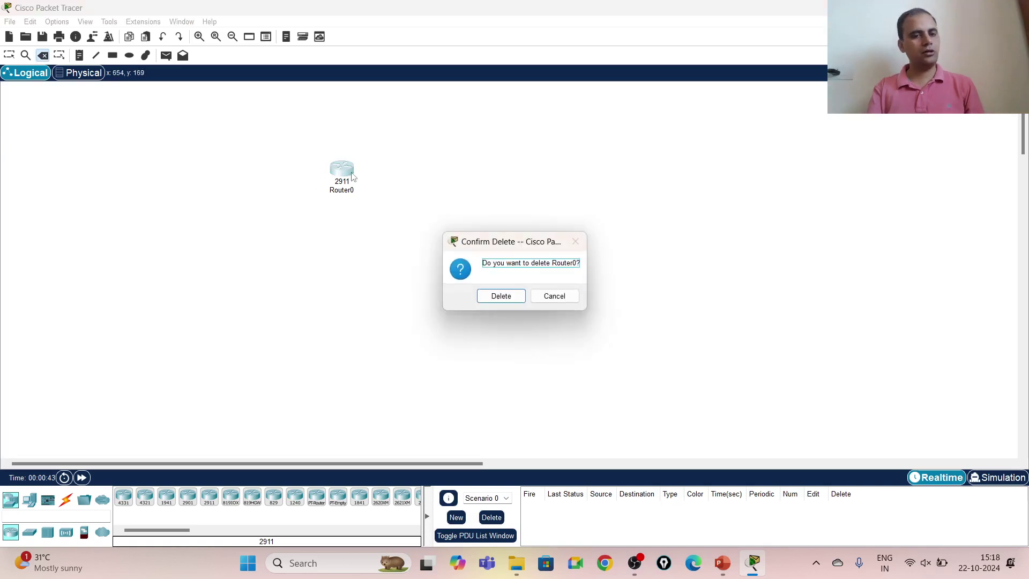
left_click(499, 297)
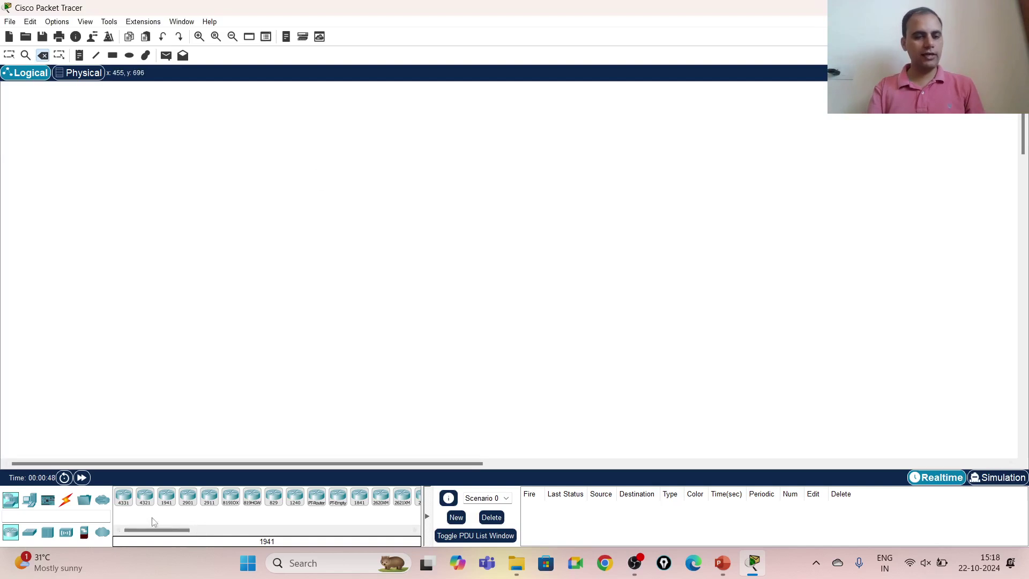
Place two 2911 routers side by side in the upper half of the workspace
left_click(210, 498)
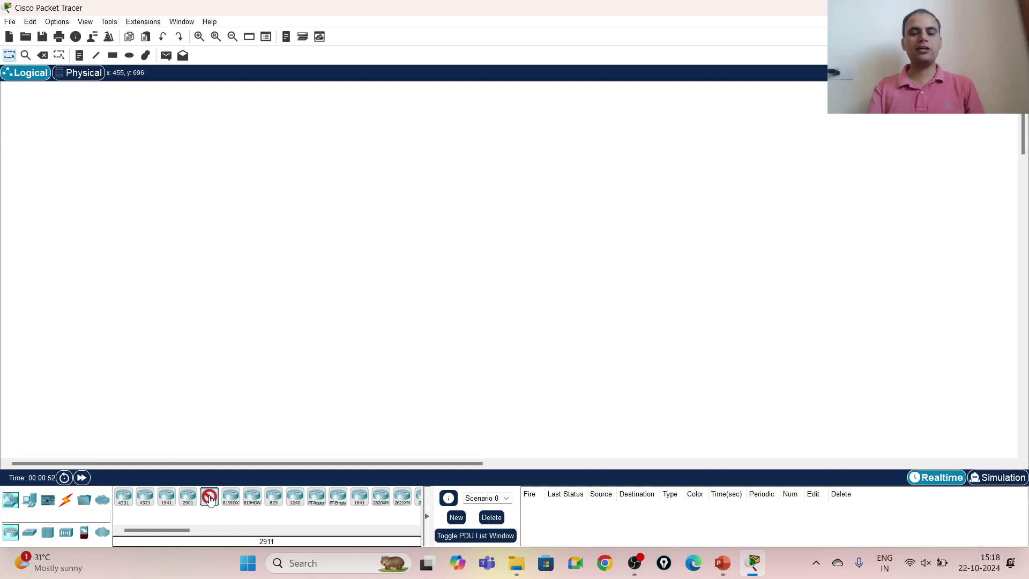
left_click(312, 210)
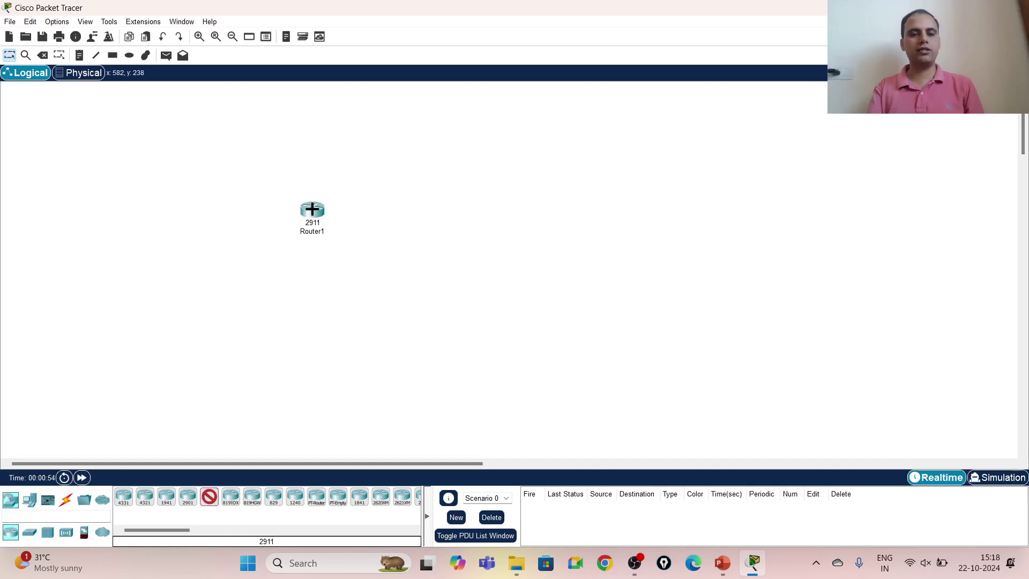
left_click(526, 214)
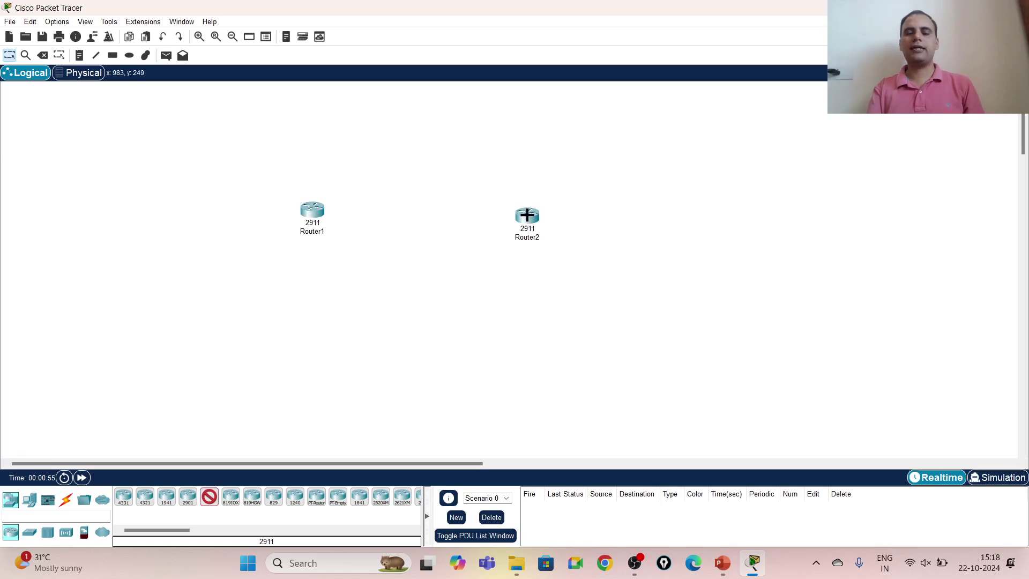
key("Escape")
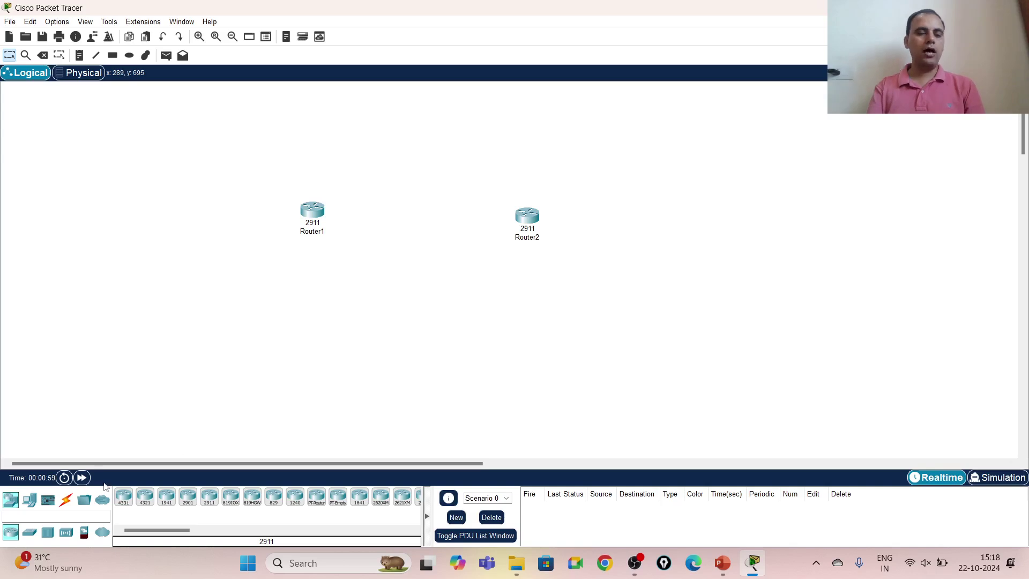
Place a single 2950-24 switch below Router1 and delete it again
left_click(29, 533)
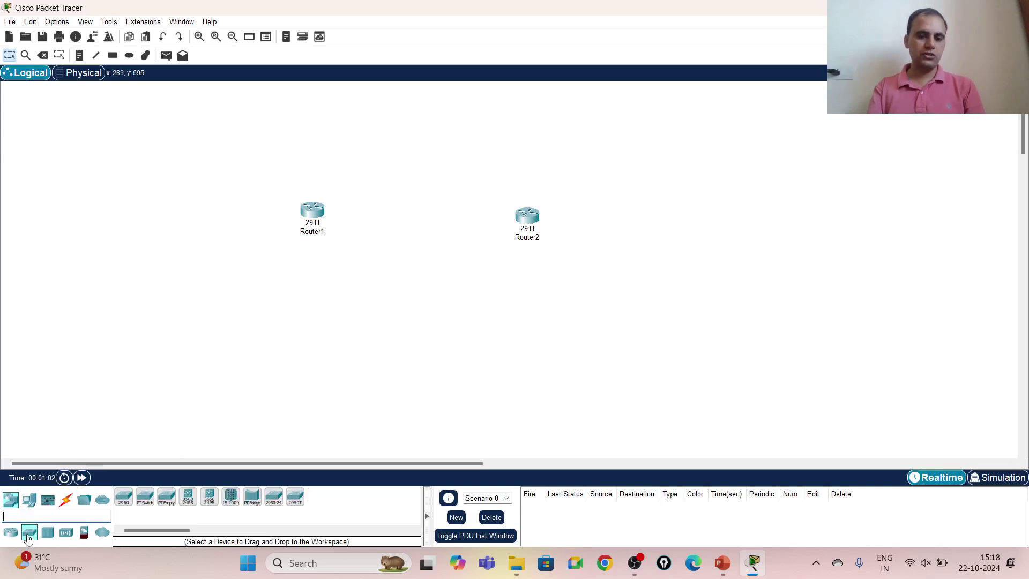
left_click(274, 498)
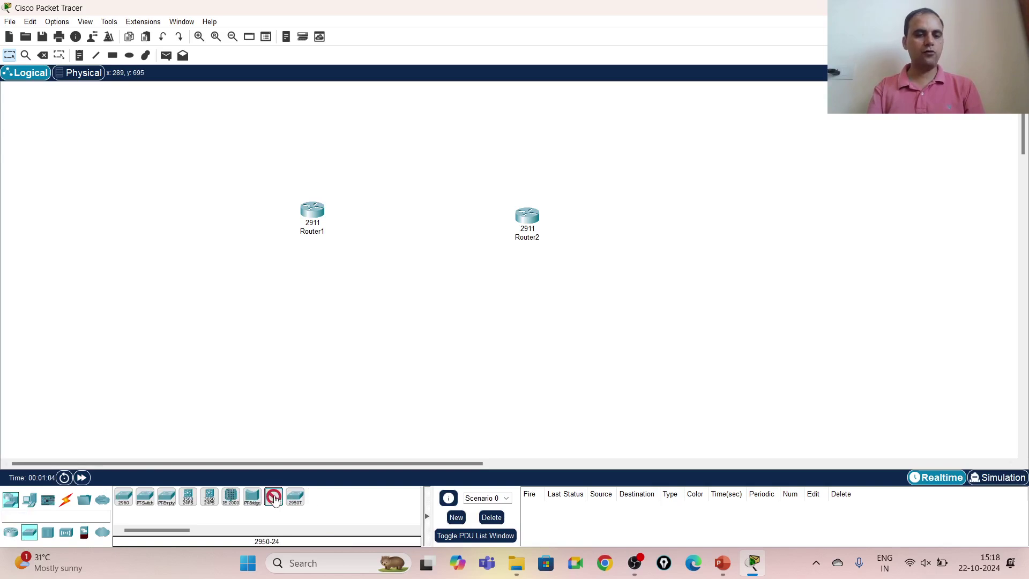
left_click(296, 295)
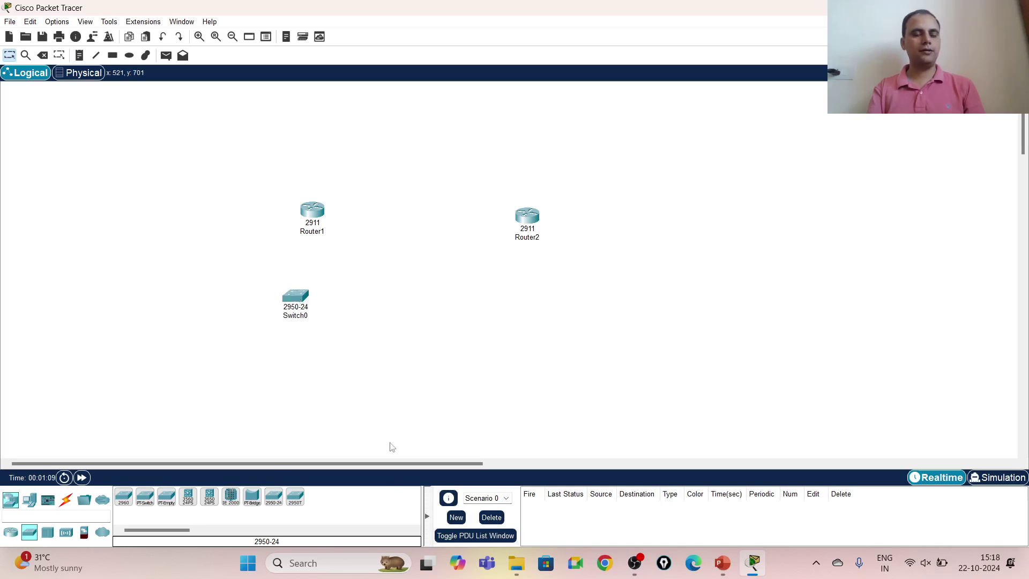
left_click(42, 55)
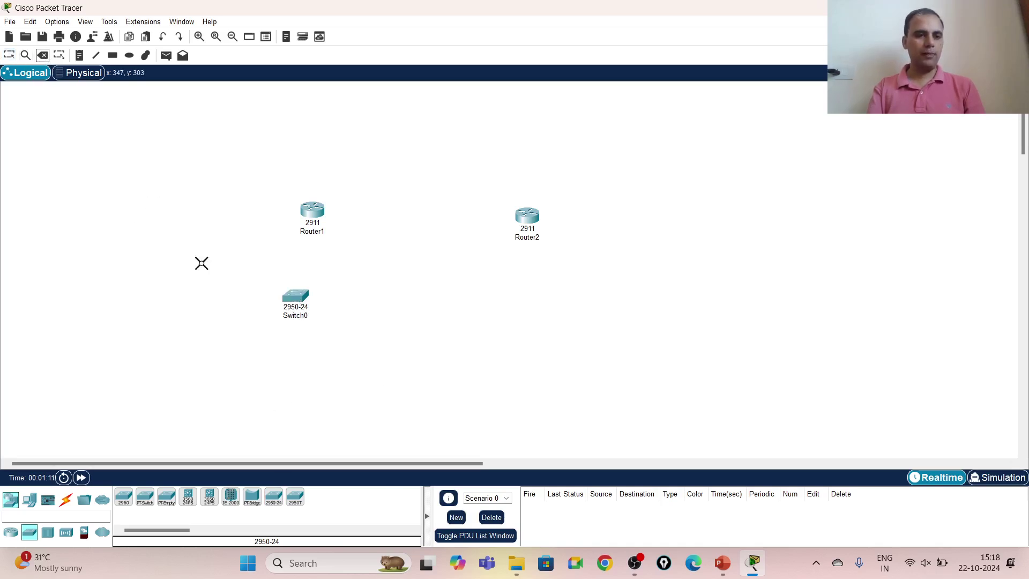
left_click(297, 304)
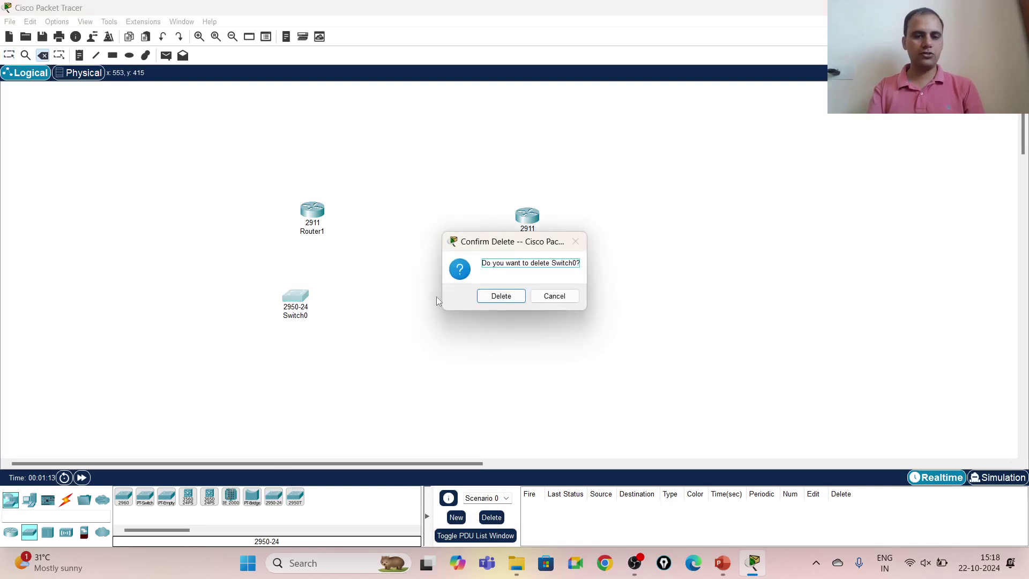
left_click(498, 296)
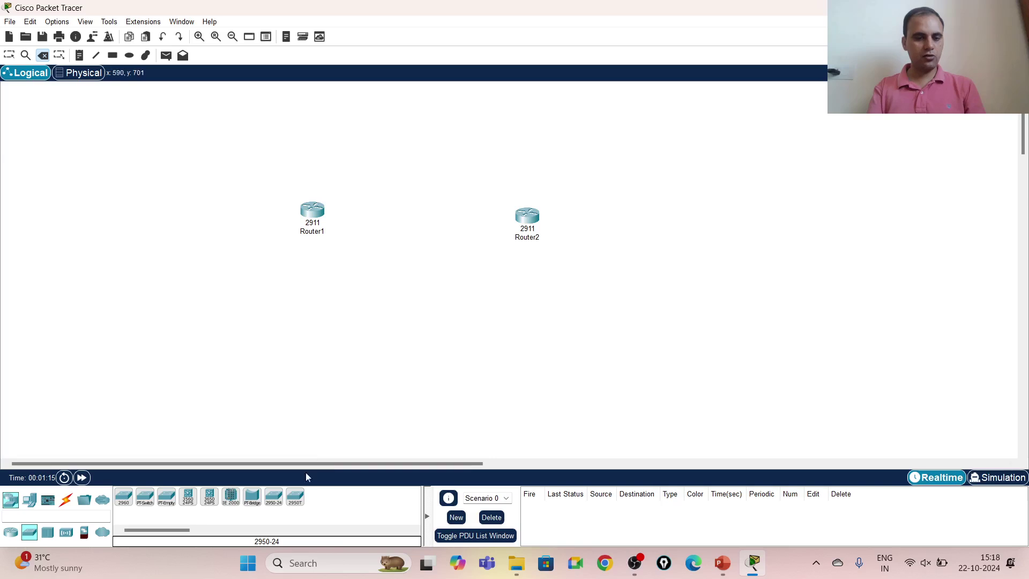
Place two 2950-24 switches, one below Router1 and one below Router2
left_click(275, 497)
left_click(302, 310)
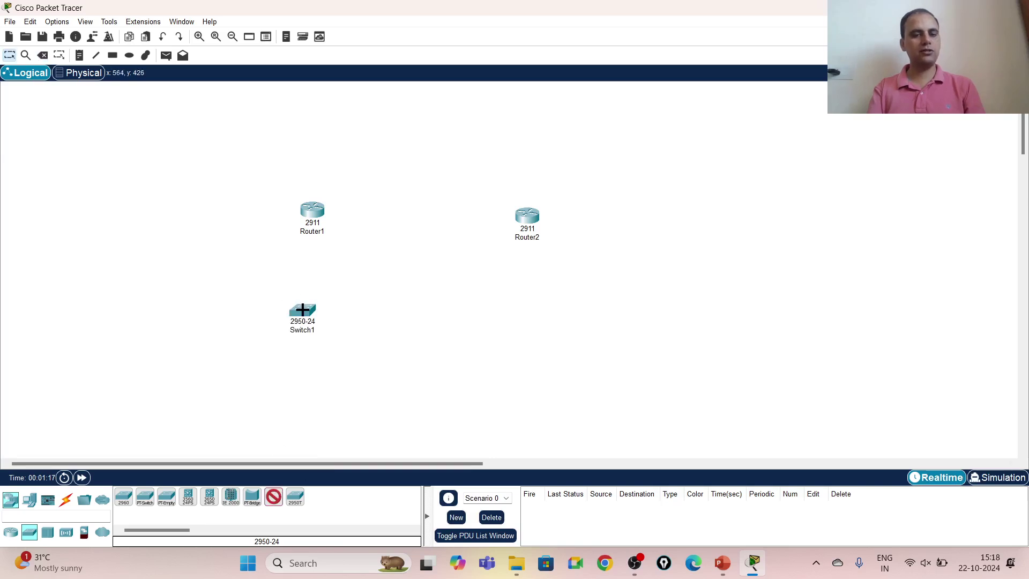
left_click(529, 311)
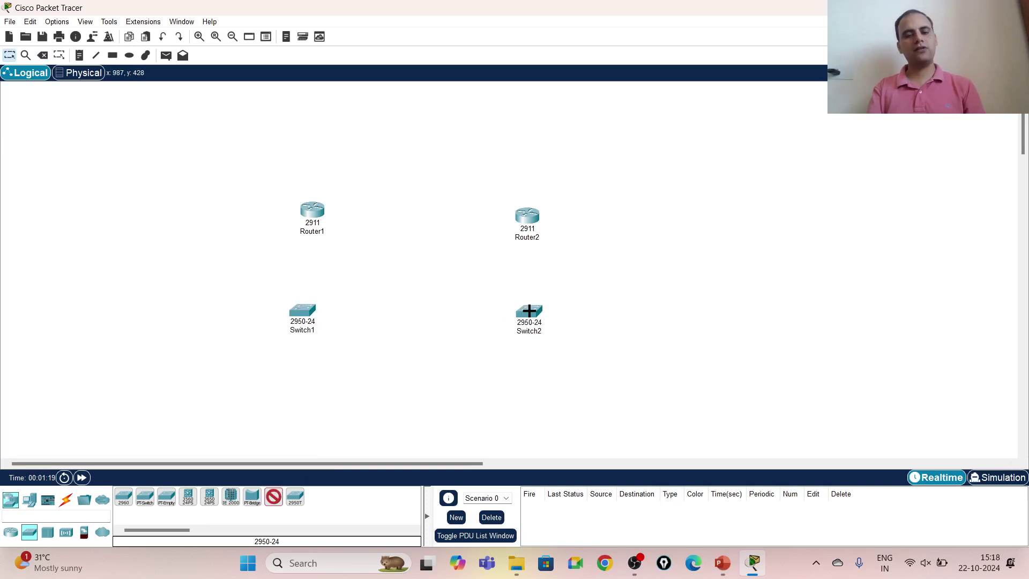
key("Escape")
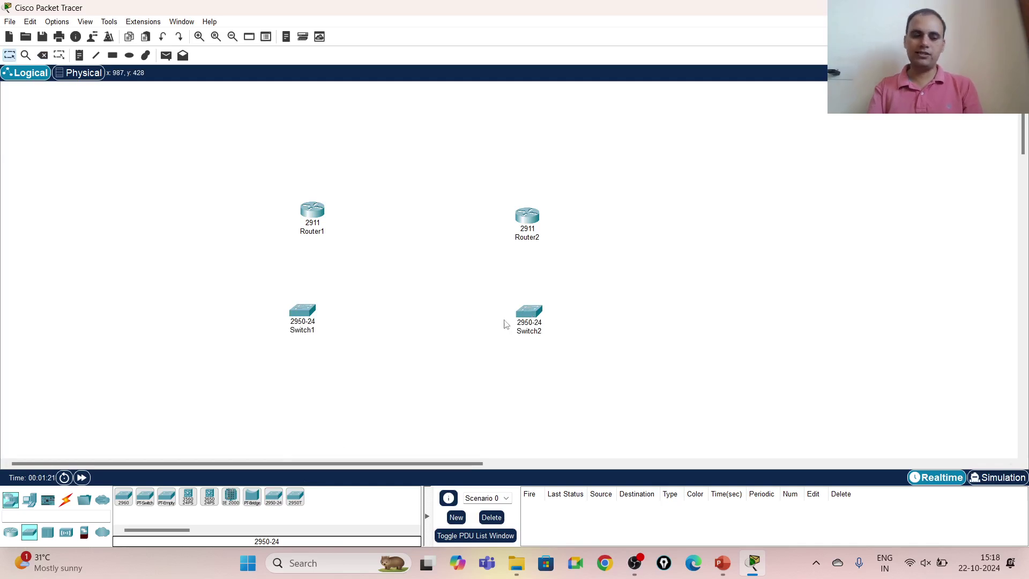
Add two PCs as end devices, one below and left of Switch1, the other below and slightly right of Switch2
left_click(30, 499)
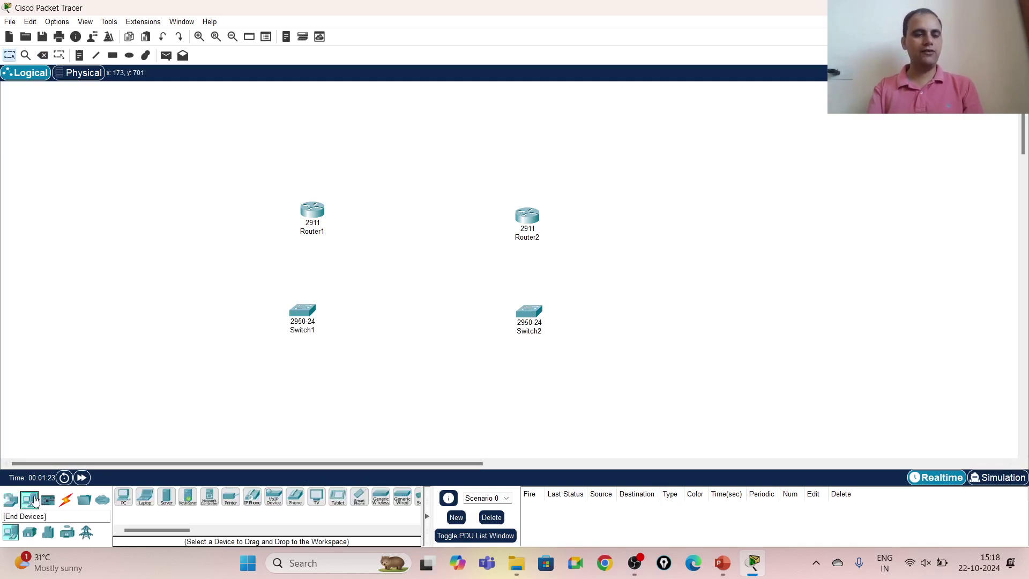
left_click(120, 500)
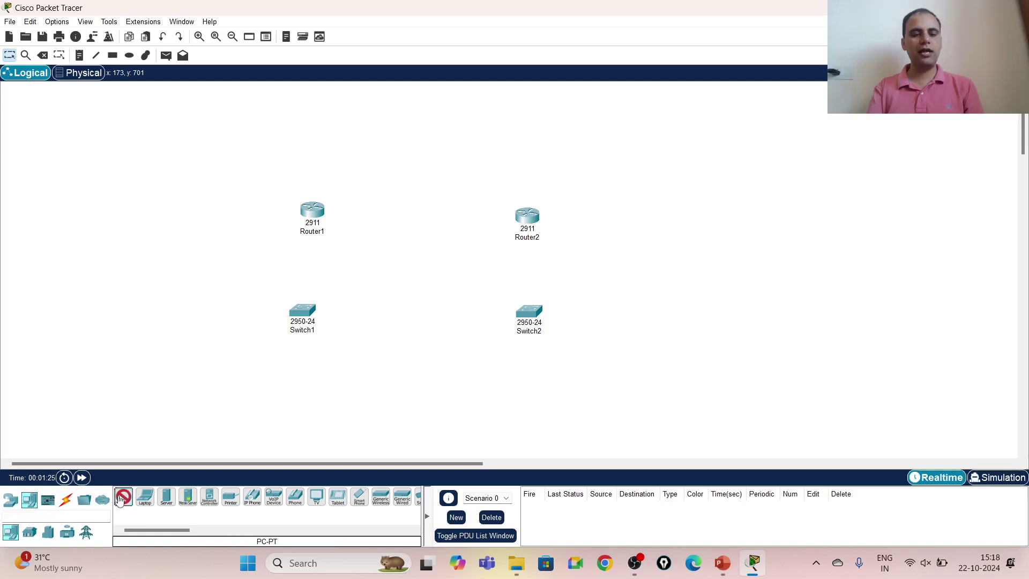
left_click(197, 391)
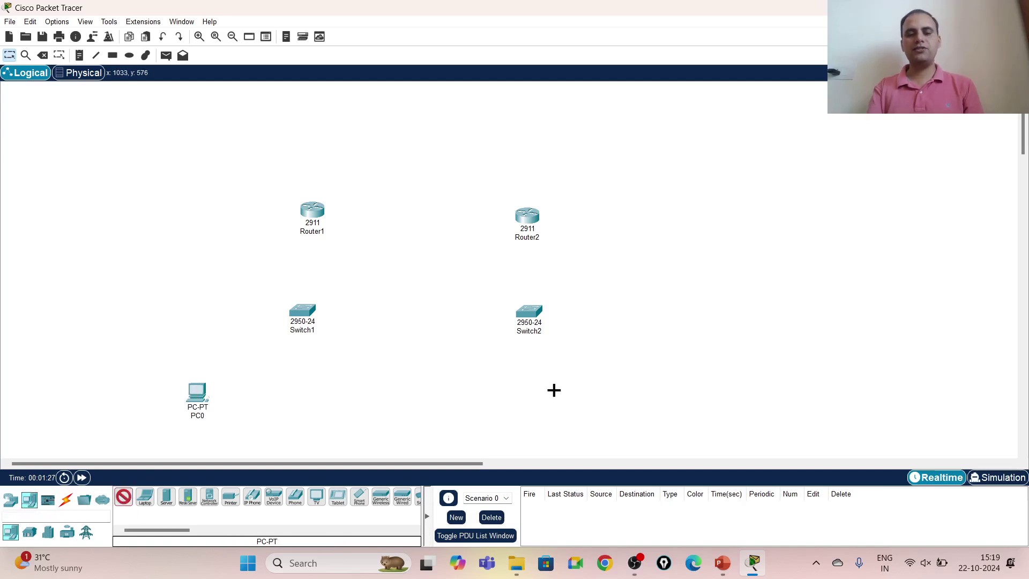
left_click(581, 402)
key("Escape")
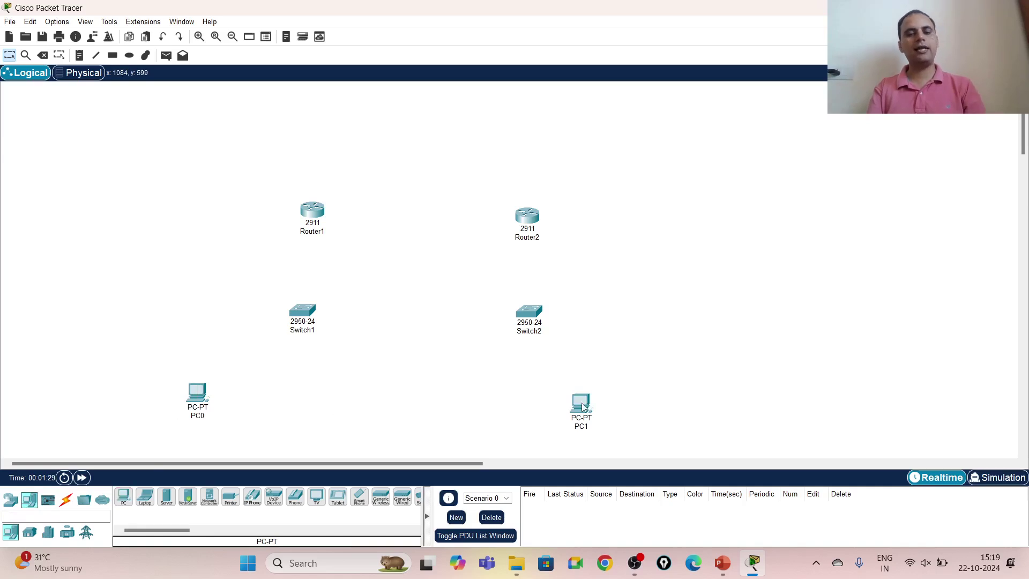
Add two laptops, one below Switch1 beside PC0 and the other to the right of PC1
left_click(145, 498)
left_click(314, 396)
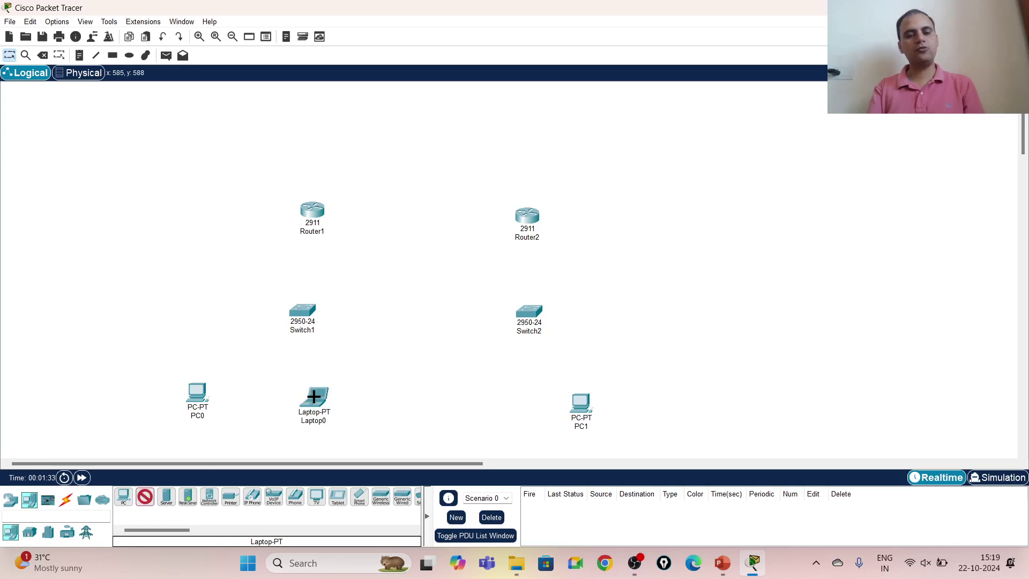
left_click(702, 395)
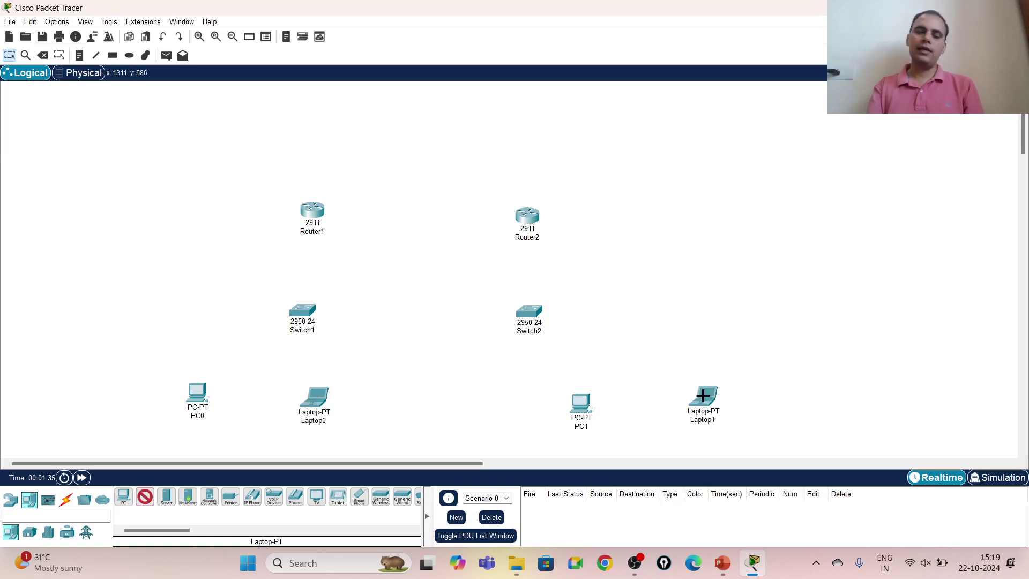
key("Escape")
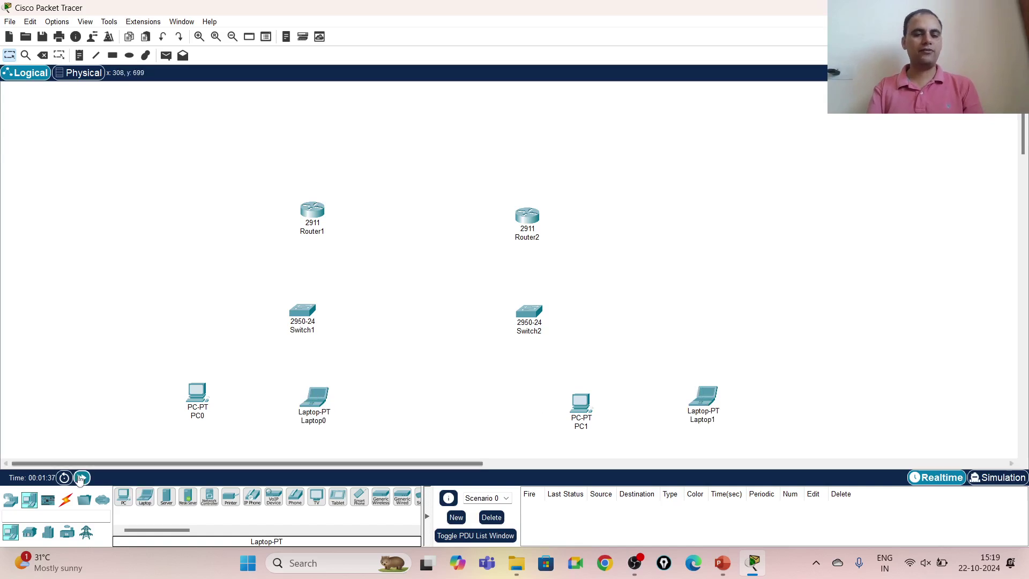
Move Router1 and Router2 up and to the right so they sit roughly level near the top of the workspace
left_click(66, 501)
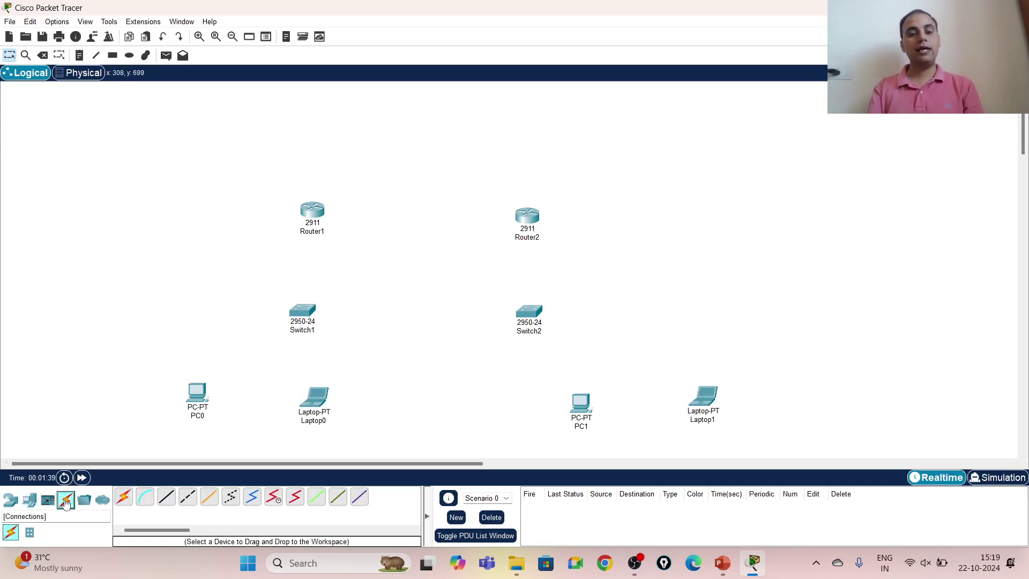
left_click_drag(524, 220, 639, 170)
left_click_drag(312, 217, 392, 149)
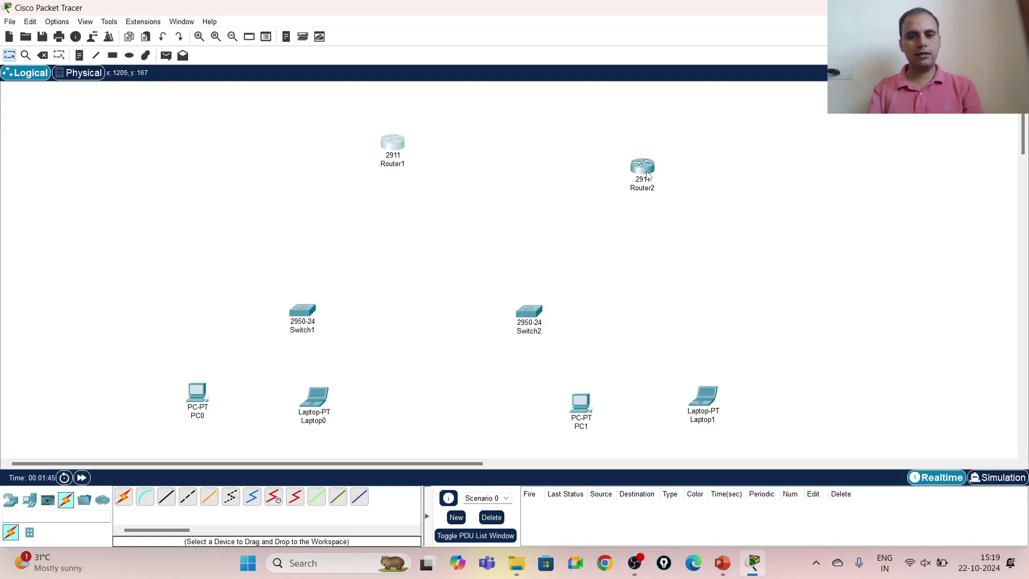
left_click_drag(647, 175, 618, 162)
left_click_drag(392, 149, 419, 162)
Spread out the layout by moving Switch1 and Switch2 below the outer sides of the routers and shifting both laptops farther right
left_click_drag(306, 316, 346, 258)
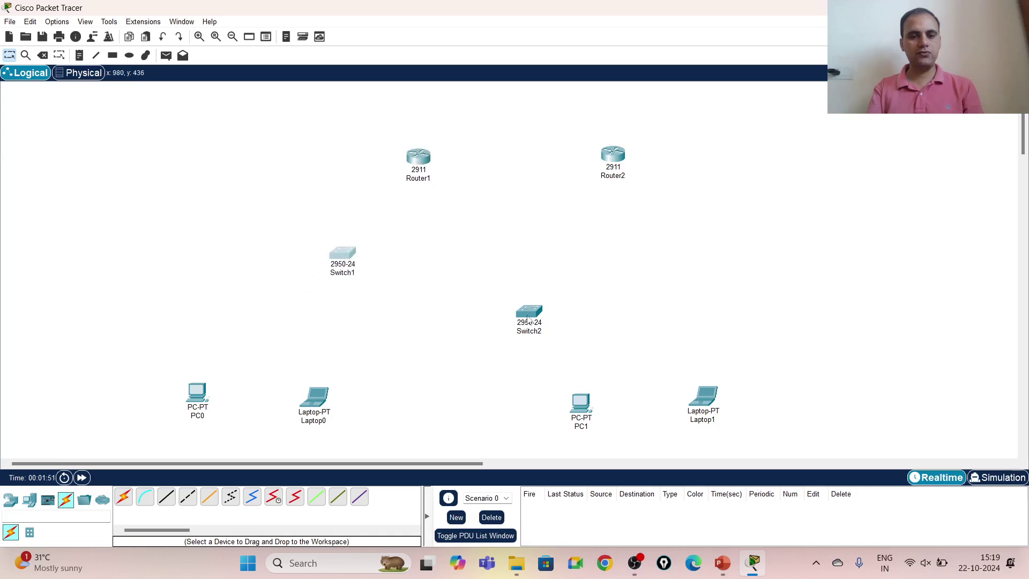
left_click_drag(533, 314, 714, 267)
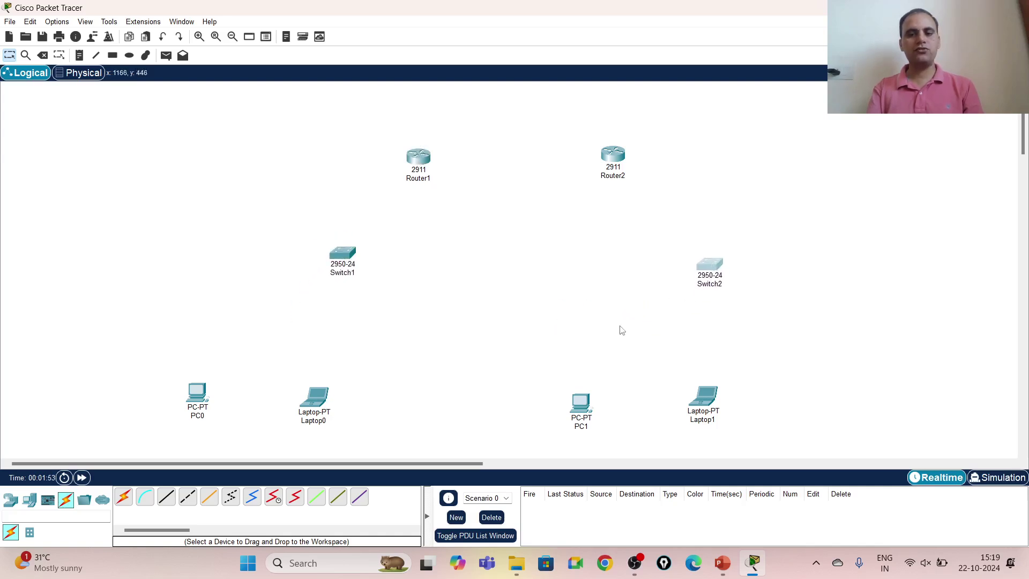
left_click_drag(708, 410, 818, 414)
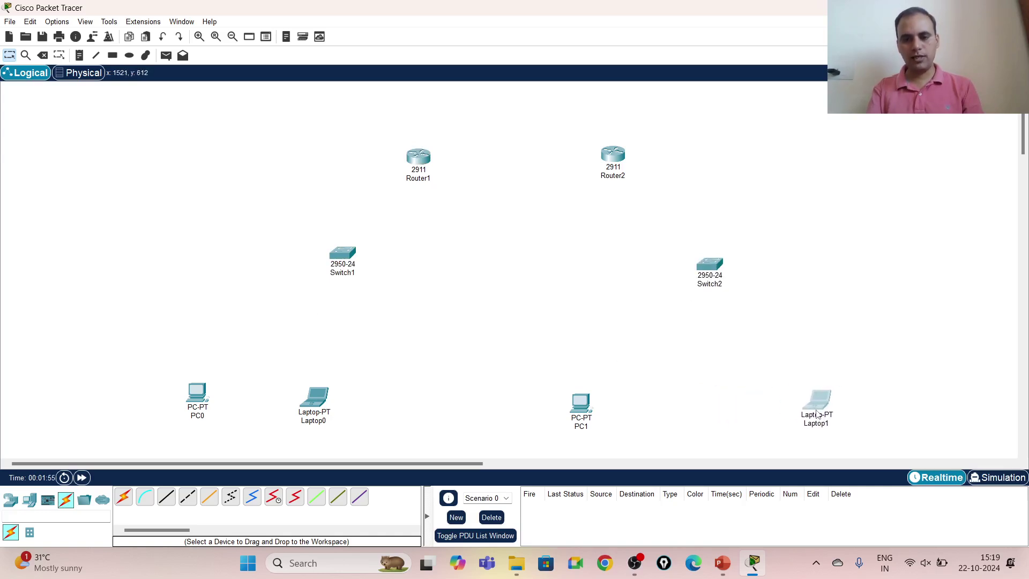
double_click(579, 410)
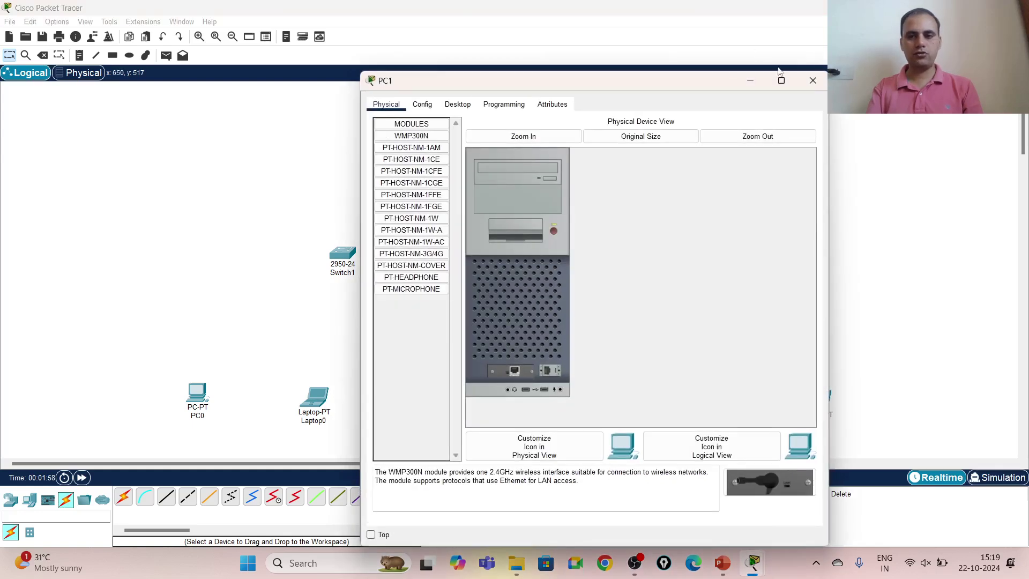
left_click(813, 81)
left_click_drag(331, 395, 439, 398)
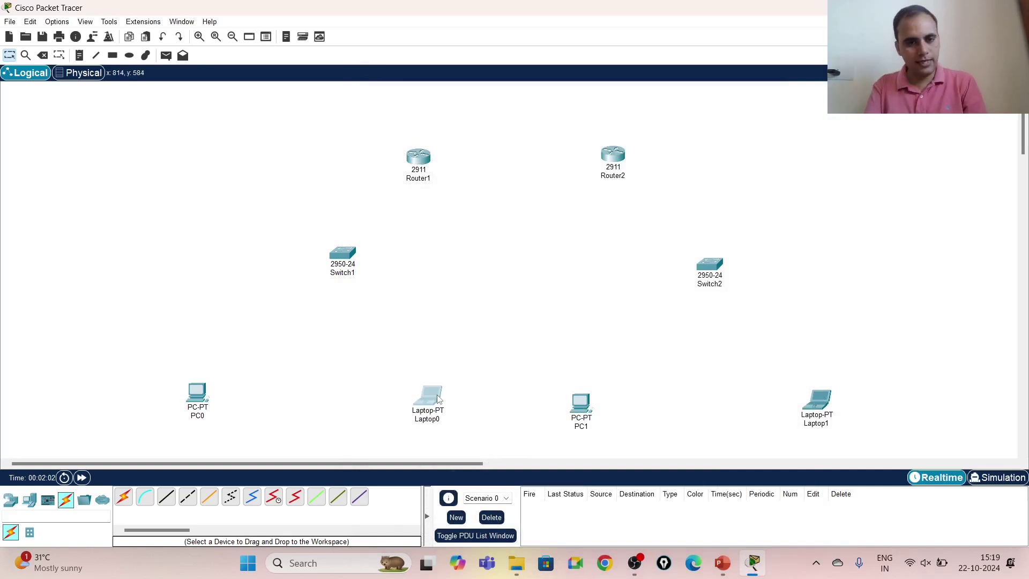
Connect PC0's FastEthernet0 to Switch1's FastEthernet0/1 with a Copper Straight-Through cable
left_click(167, 502)
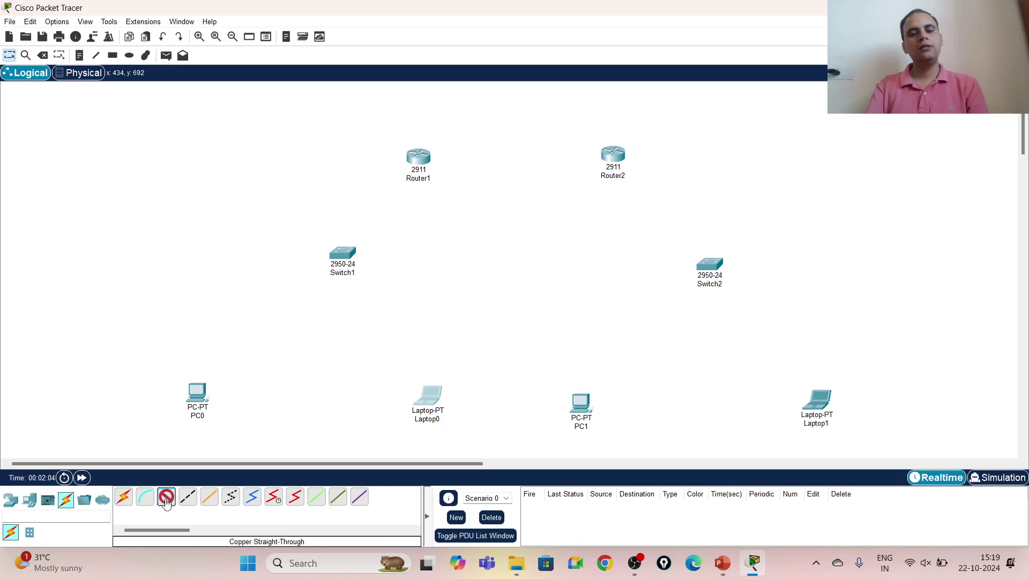
left_click(197, 395)
left_click(223, 443)
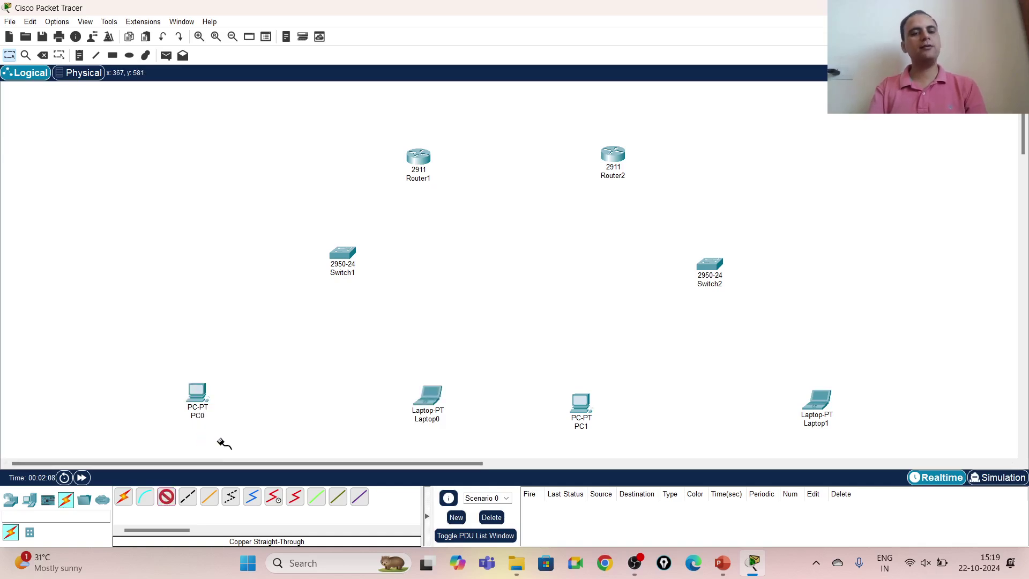
left_click(343, 256)
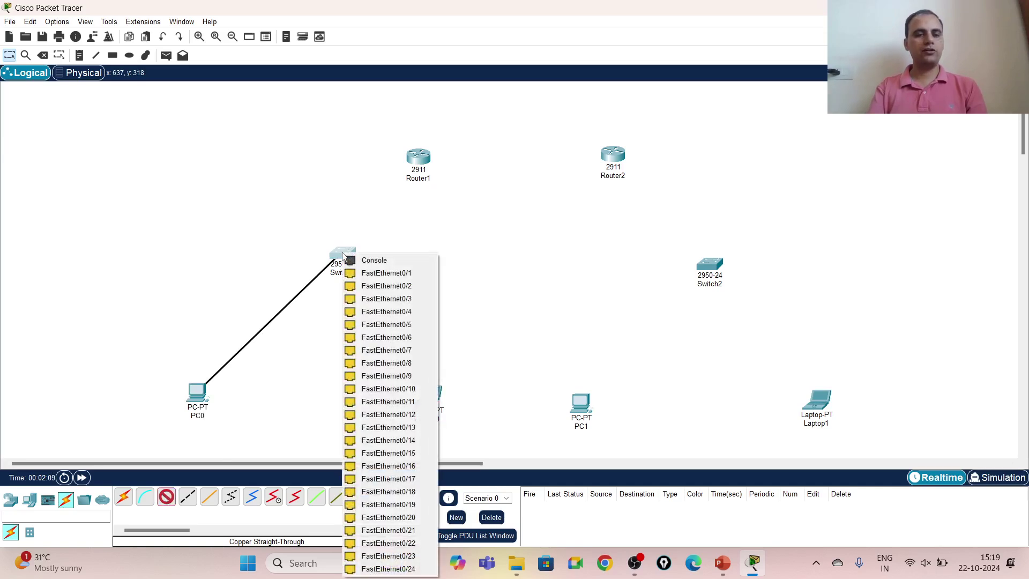
left_click(375, 273)
Connect Laptop0's FastEthernet0 to Switch1's FastEthernet0/2 with a Copper Straight-Through cable
left_click(167, 497)
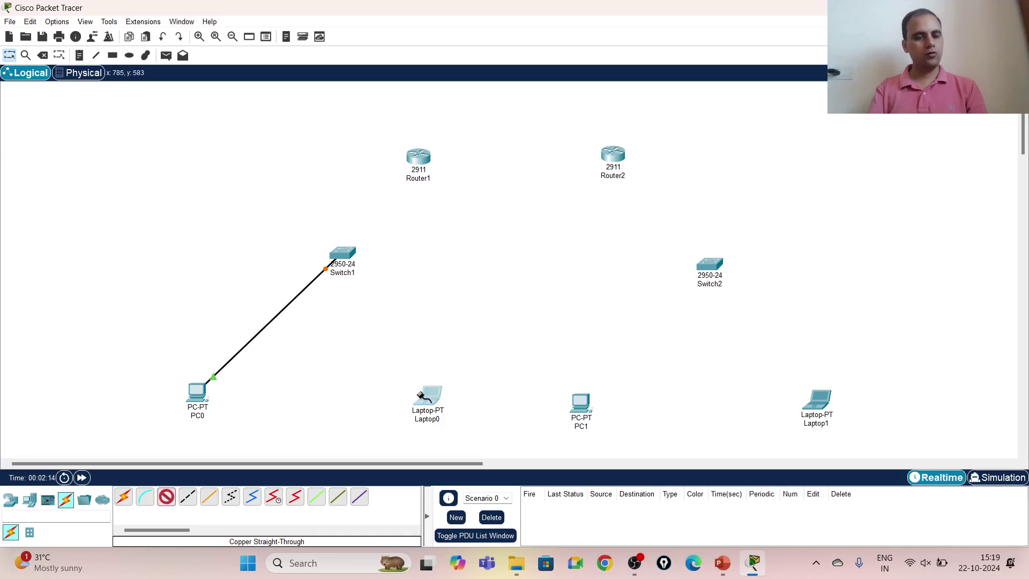
left_click(424, 397)
left_click(449, 441)
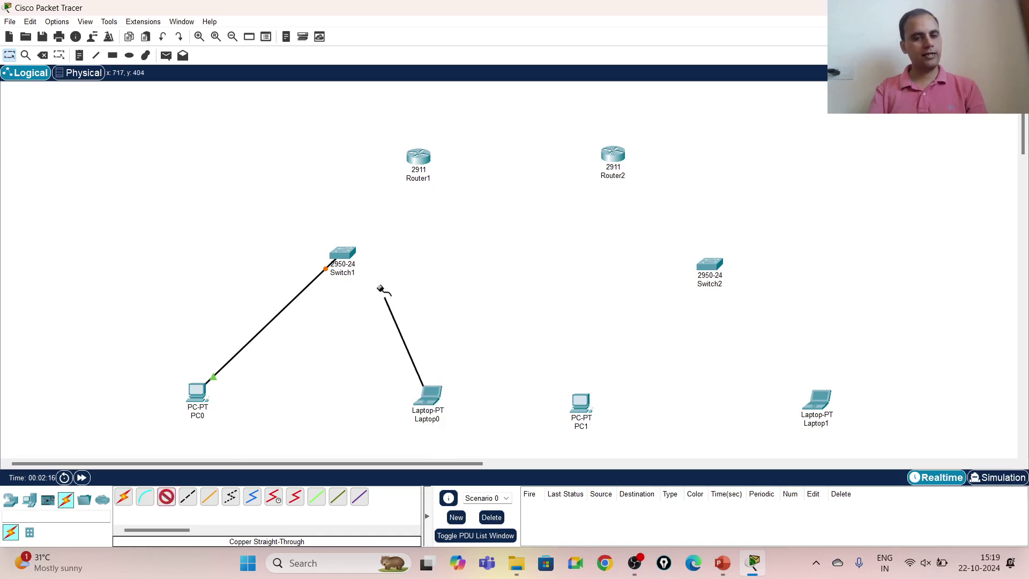
left_click(354, 259)
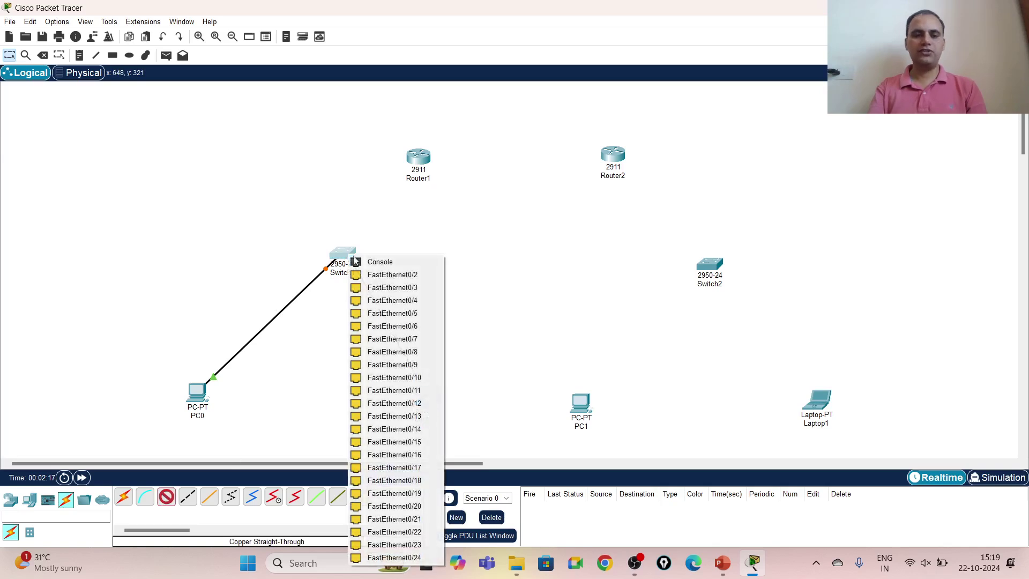
left_click(382, 275)
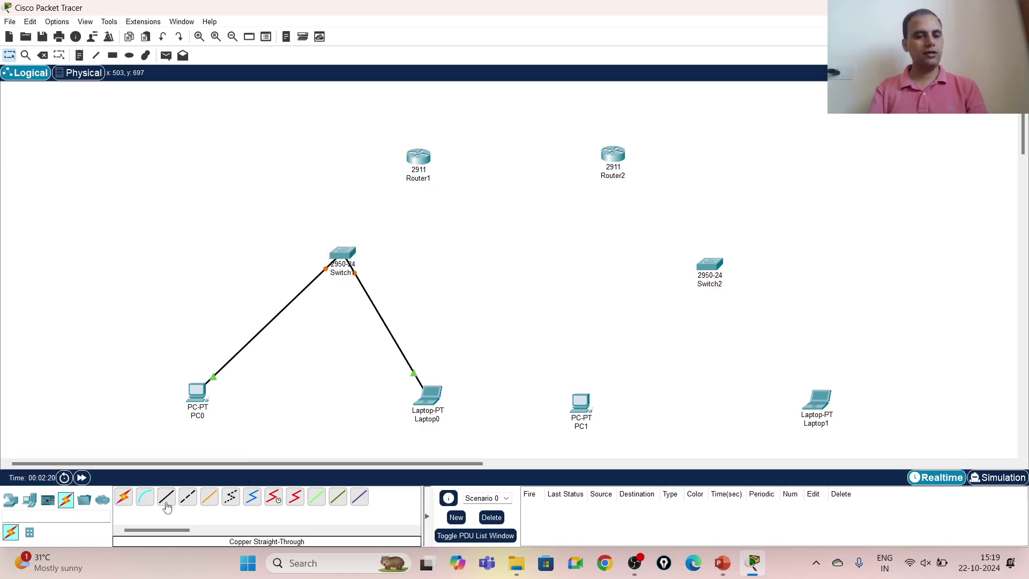
Connect Router1's GigabitEthernet0/0 to Switch1's FastEthernet0/3 with a Copper Straight-Through cable
left_click(166, 503)
left_click(418, 158)
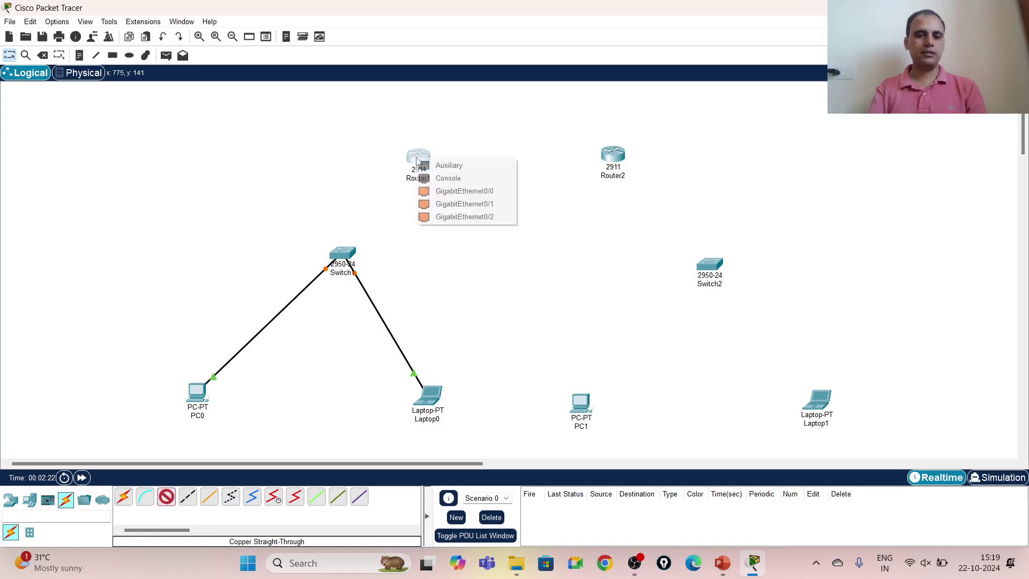
left_click(464, 193)
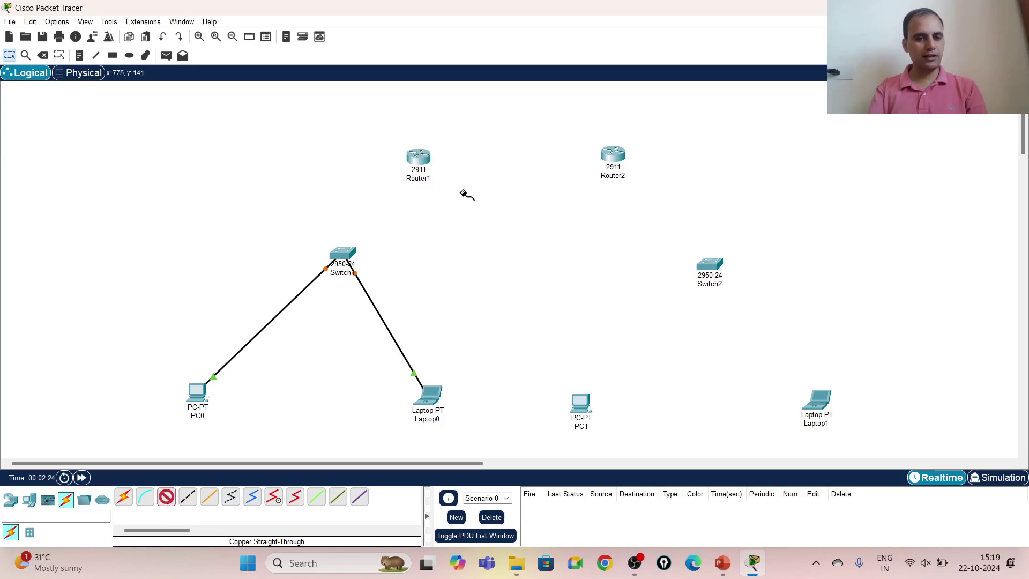
left_click(343, 256)
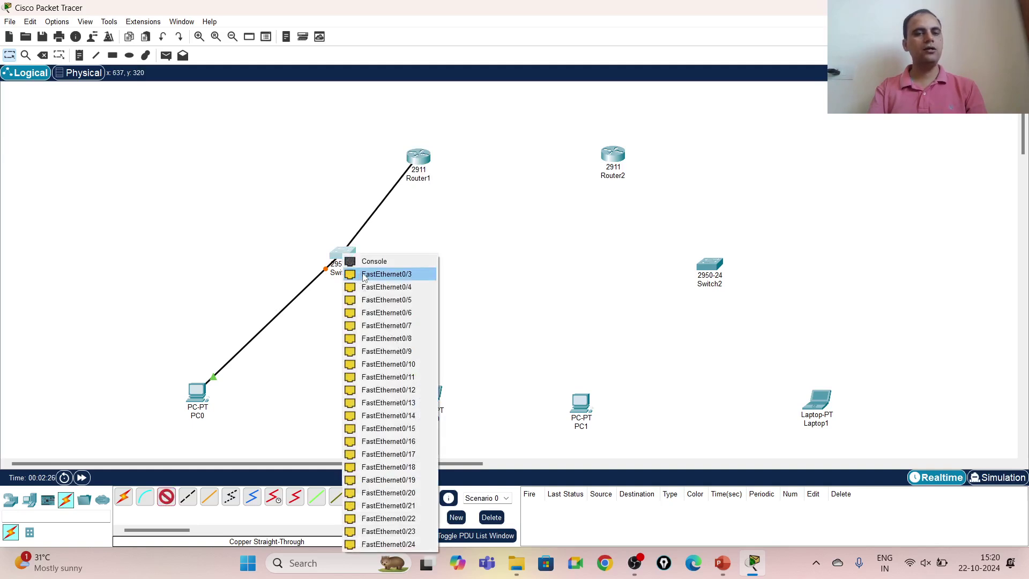
left_click(365, 275)
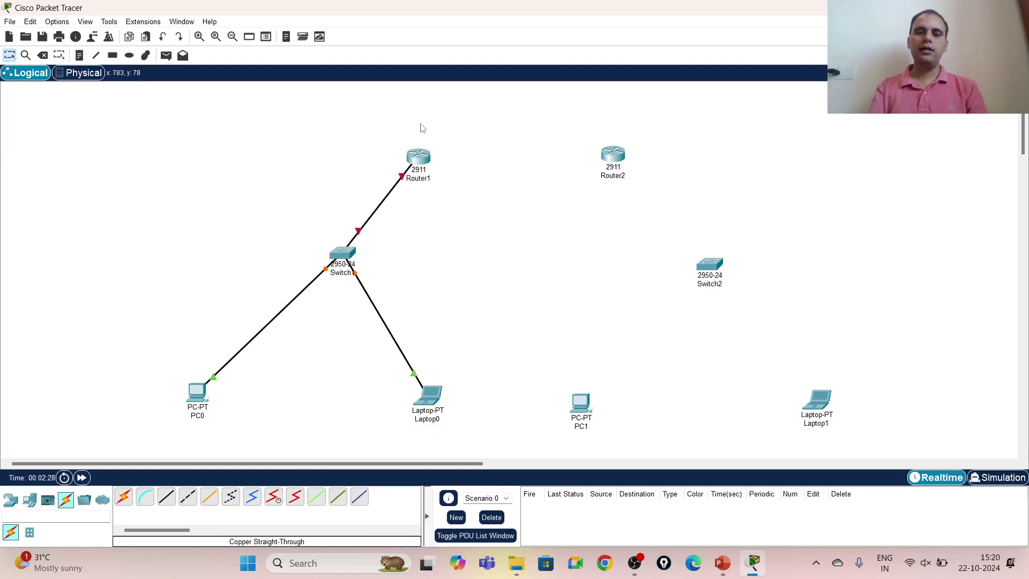
Link Router1's GigabitEthernet0/1 to Router2's GigabitEthernet0/0 with a Copper Straight-Through cable
left_click(168, 500)
left_click(428, 164)
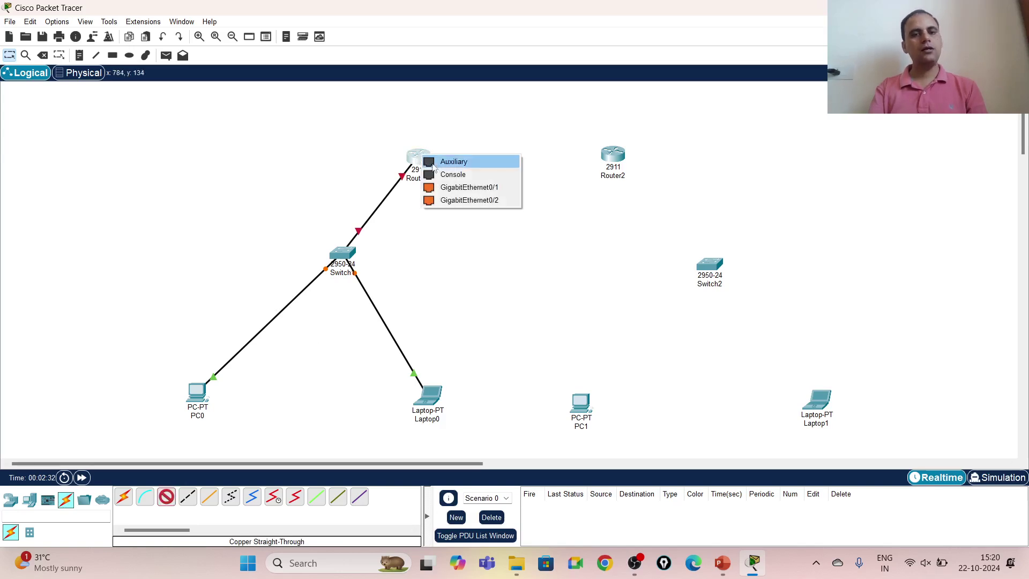
left_click(464, 187)
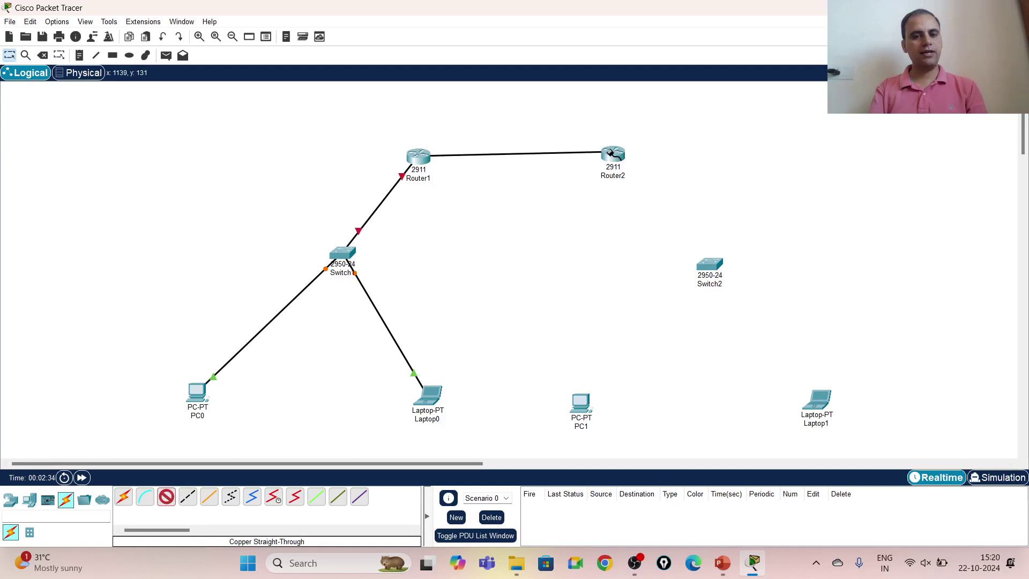
left_click(613, 154)
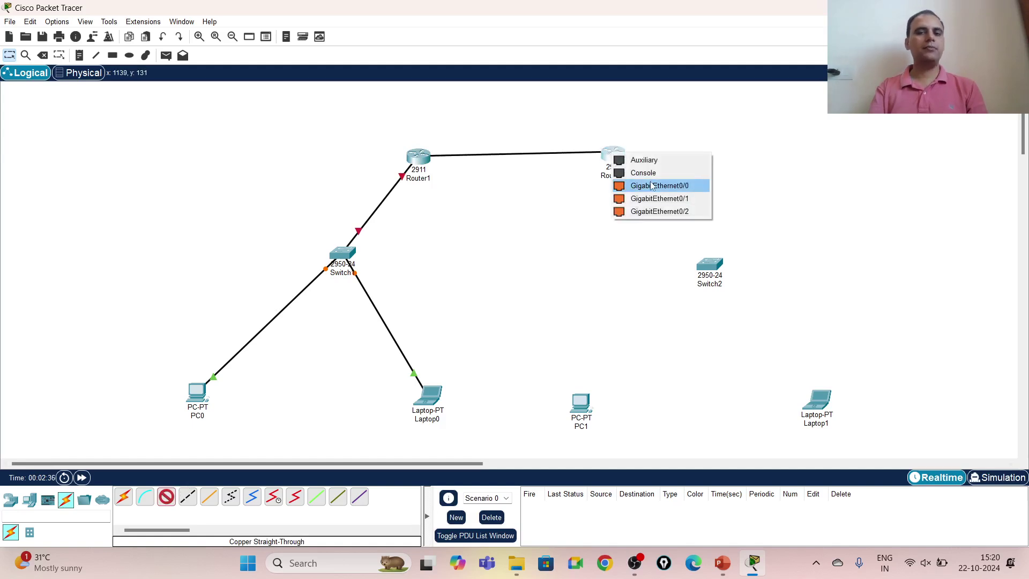
left_click(652, 185)
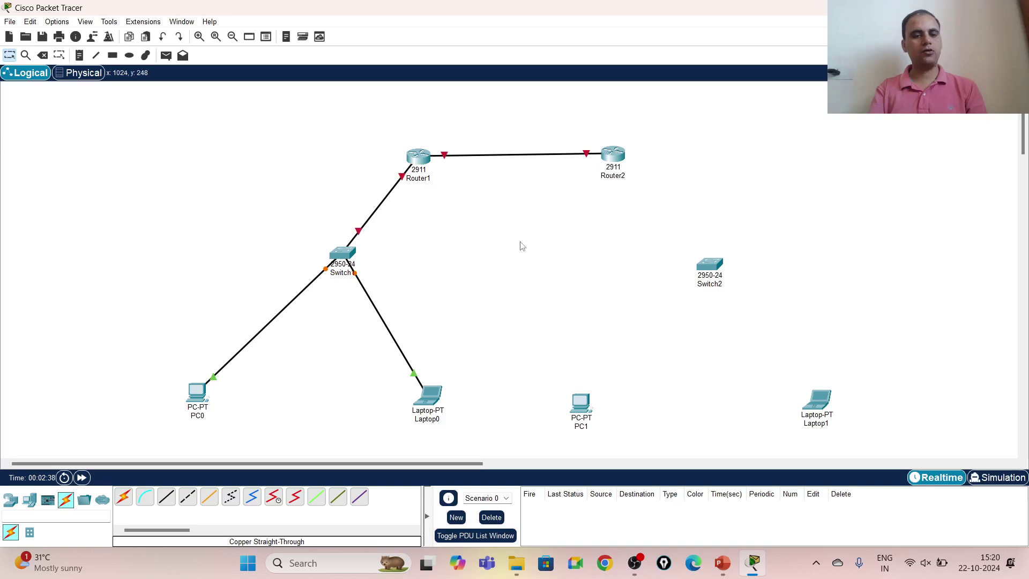
Connect Router2's GigabitEthernet0/1 to Switch2's FastEthernet0/1 with a Copper Straight-Through cable
left_click(166, 496)
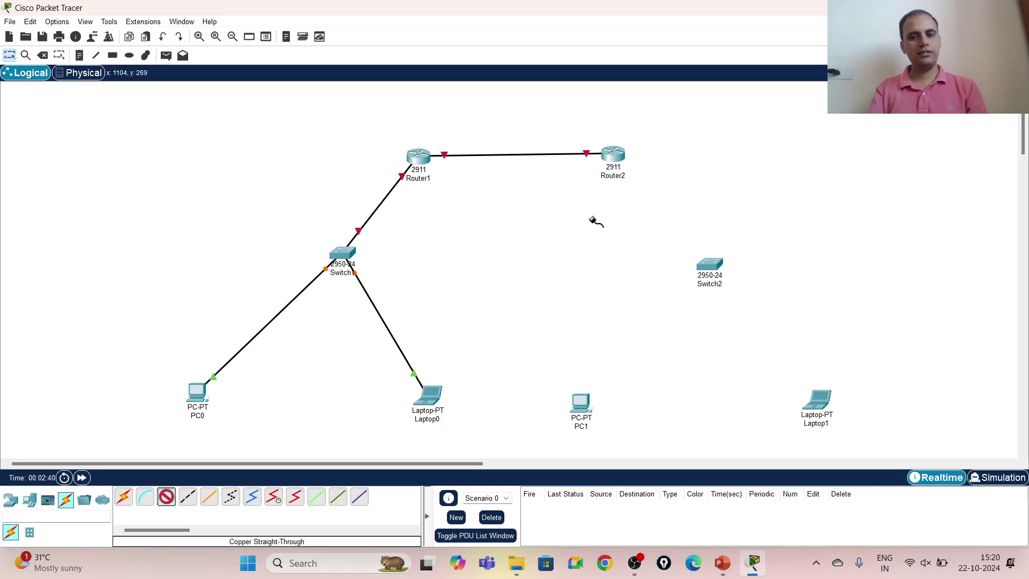
left_click(613, 155)
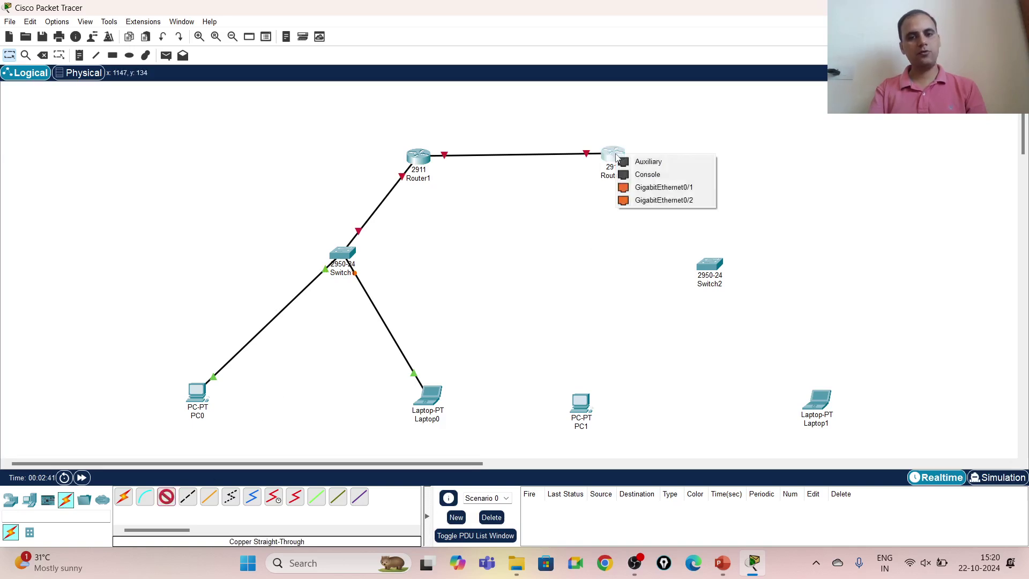
left_click(663, 187)
left_click(710, 265)
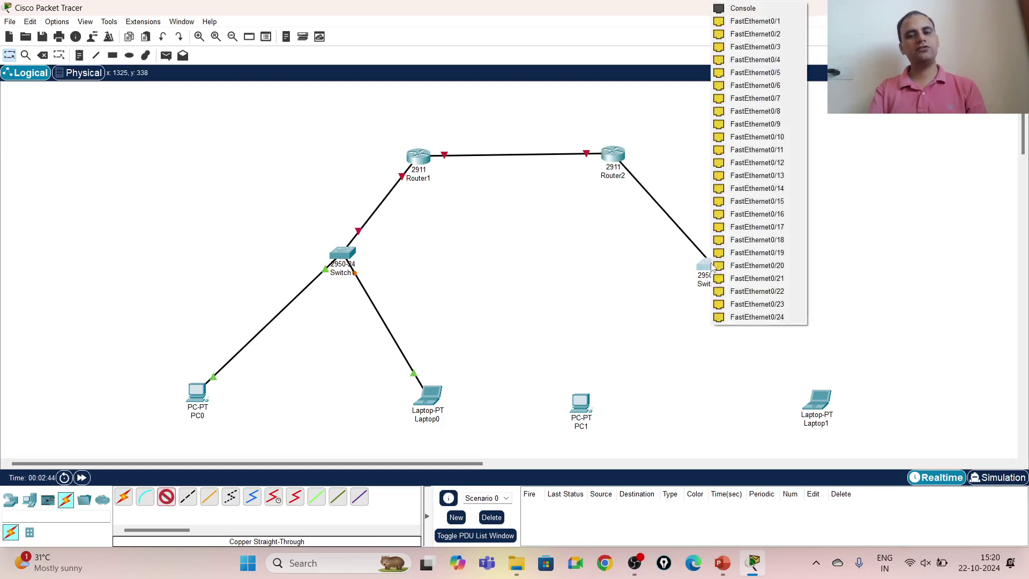
left_click(736, 22)
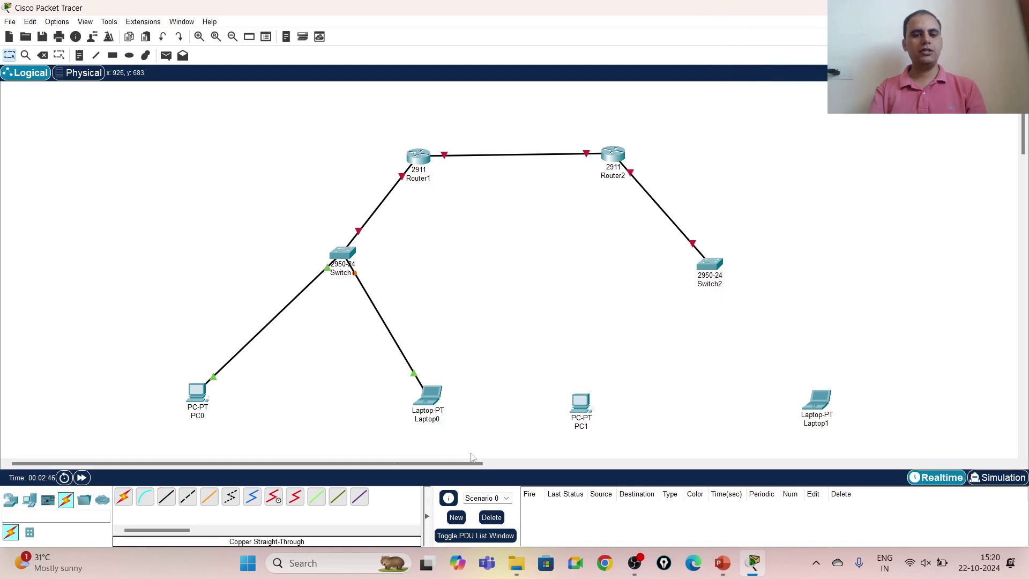
Connect PC1's FastEthernet0 to a free FastEthernet port on Switch2 with a Copper Straight-Through cable
left_click(166, 497)
left_click(580, 403)
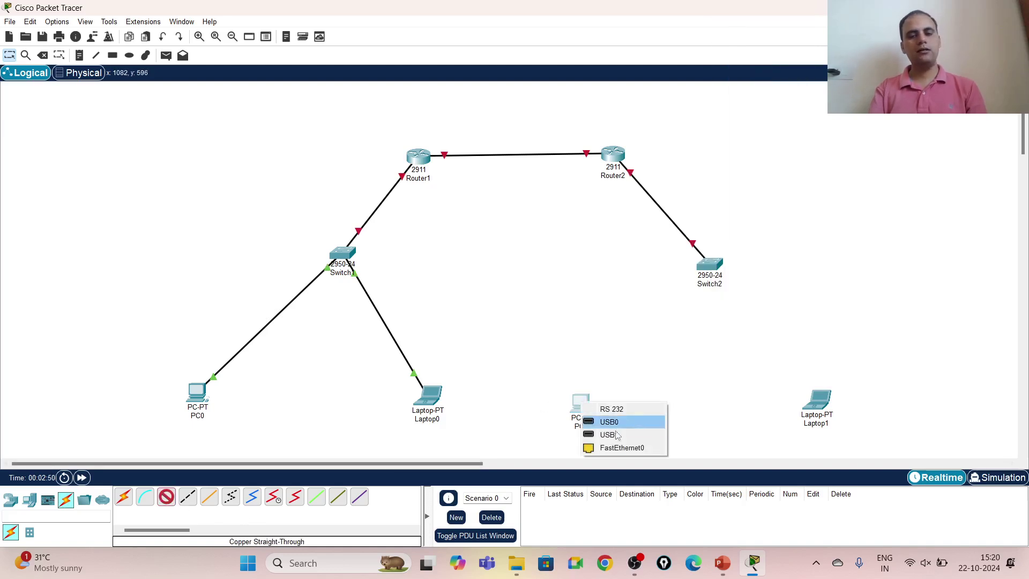
left_click(626, 448)
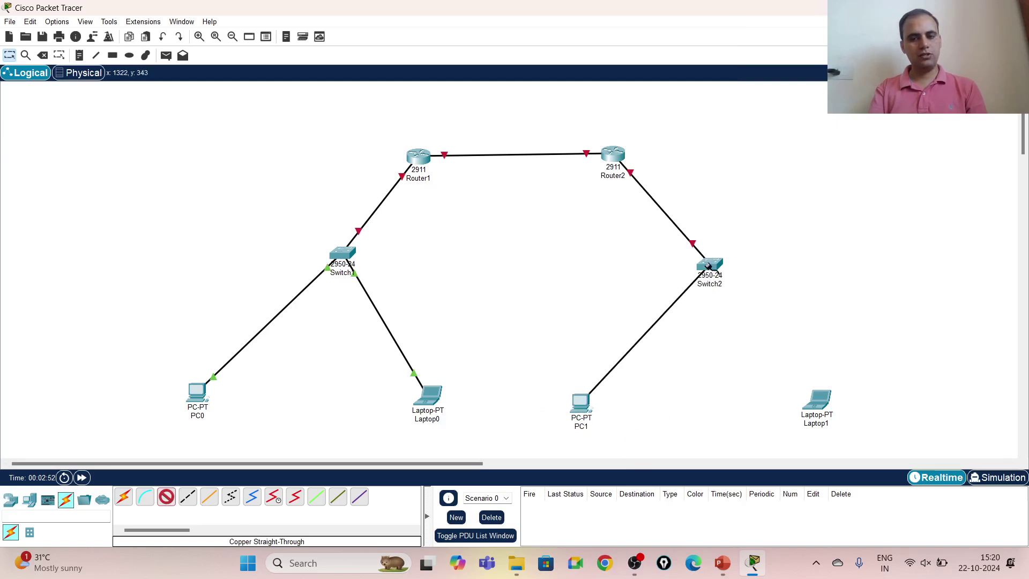
left_click(710, 266)
left_click(741, 287)
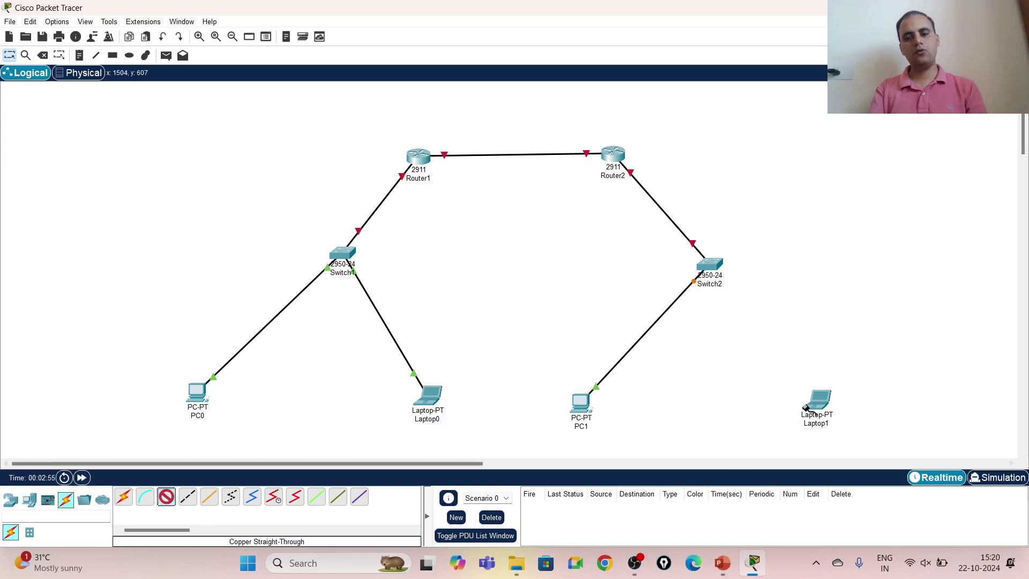
Connect Laptop1's FastEthernet0 to a free FastEthernet port on Switch2 with a Copper Straight-Through cable
left_click(819, 403)
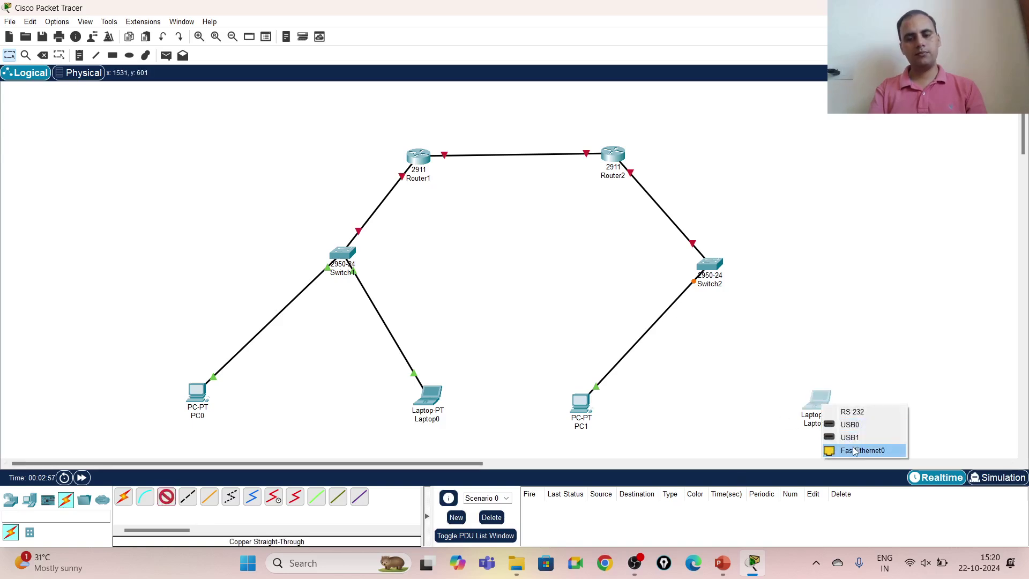
left_click(855, 451)
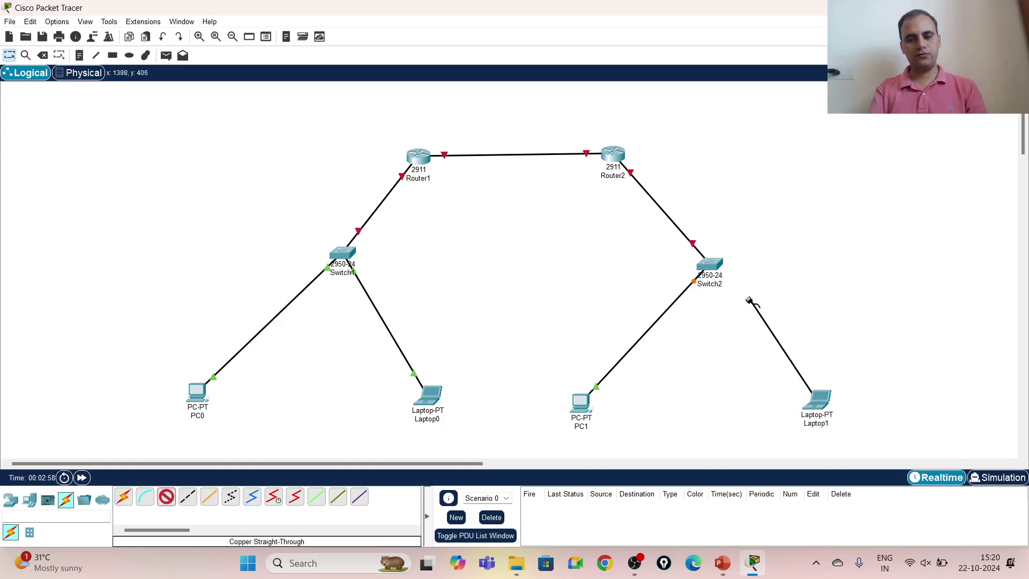
left_click(717, 267)
left_click(739, 287)
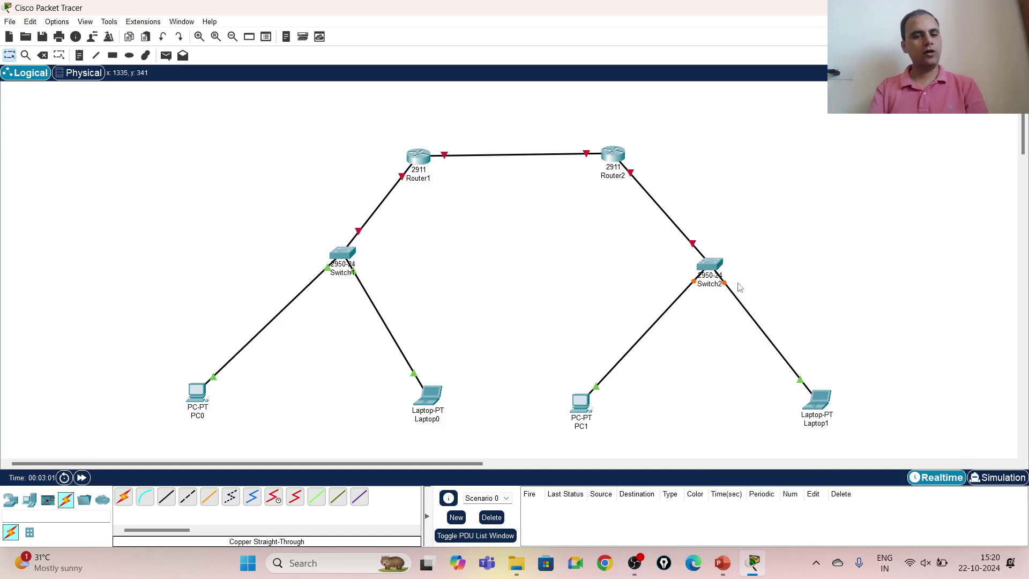
Add a note beside Switch1 with the lines LAN1, 10.0.0.0 and 255.0.0.0
left_click(79, 56)
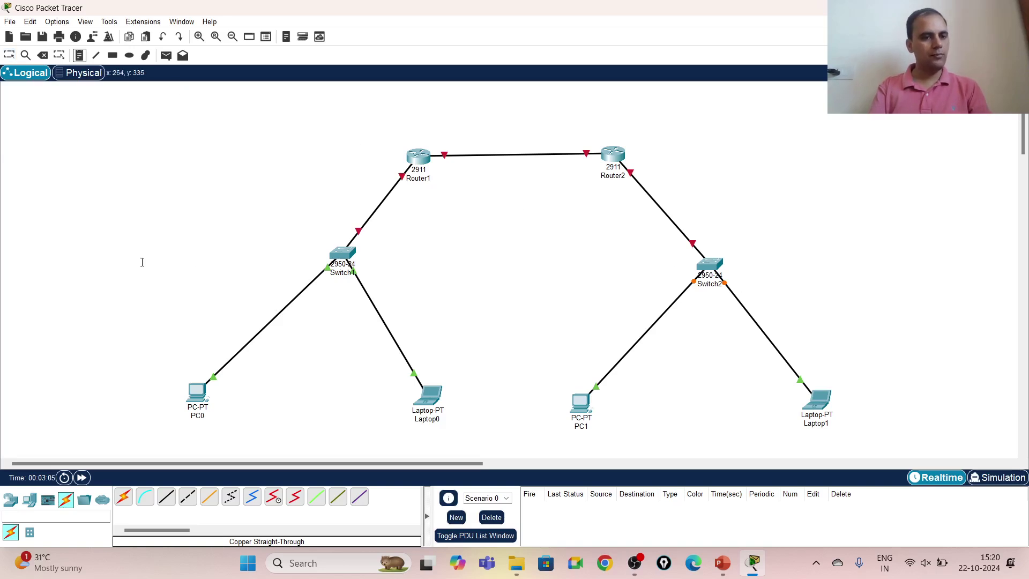
left_click(142, 261)
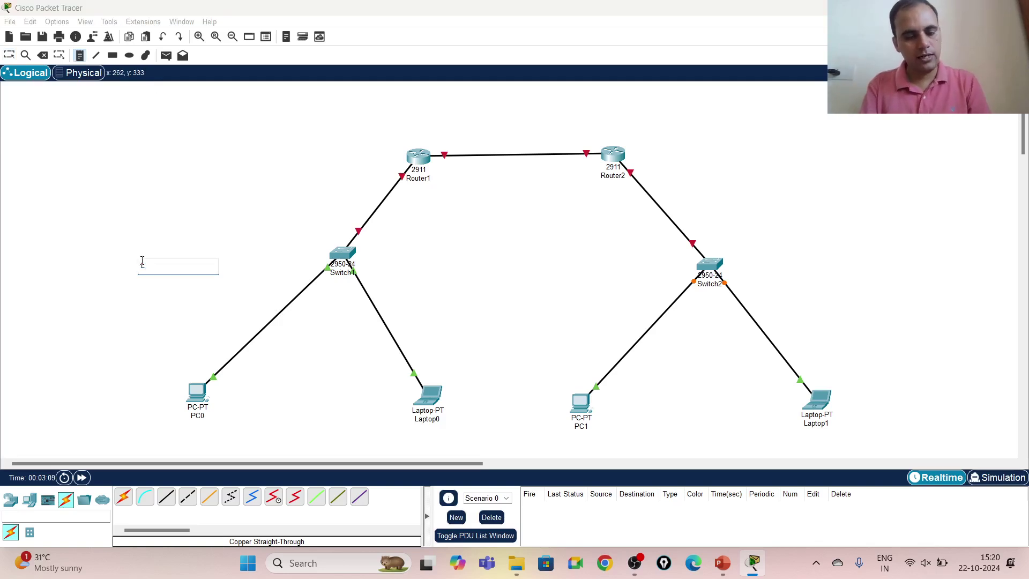
type("LAN1")
key("Return")
type("19")
key("BackSpace")
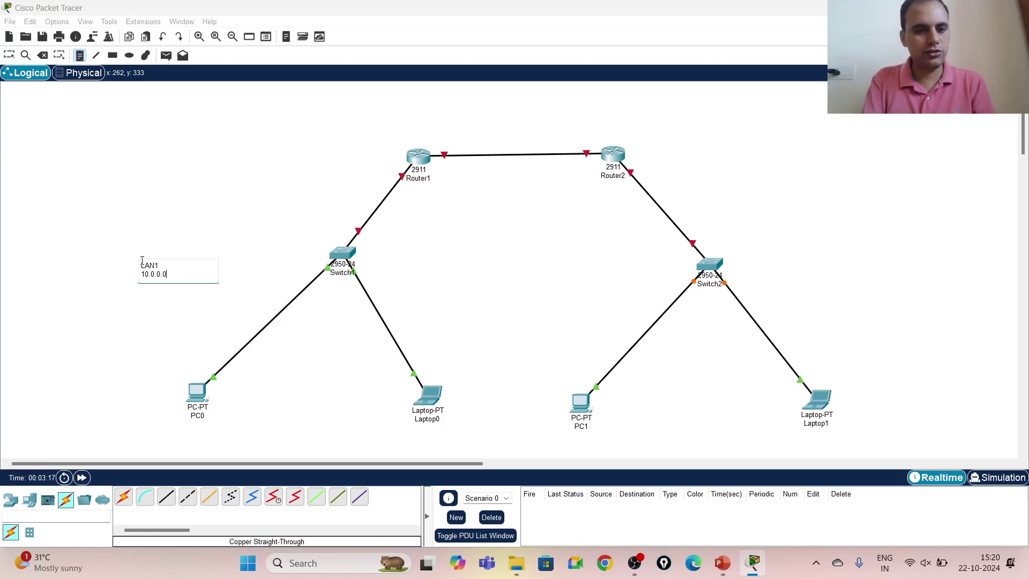
key("Return")
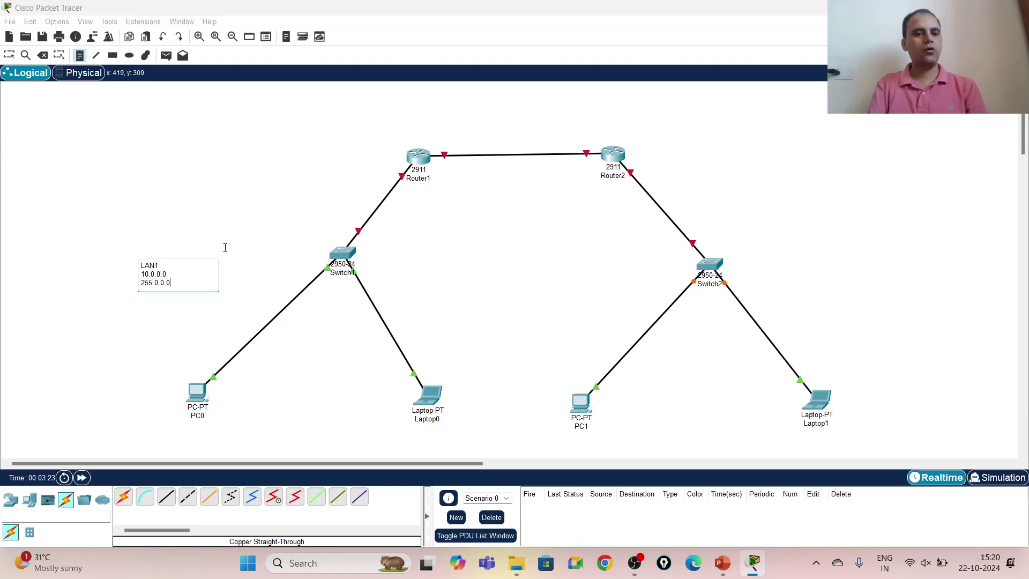
left_click(9, 55)
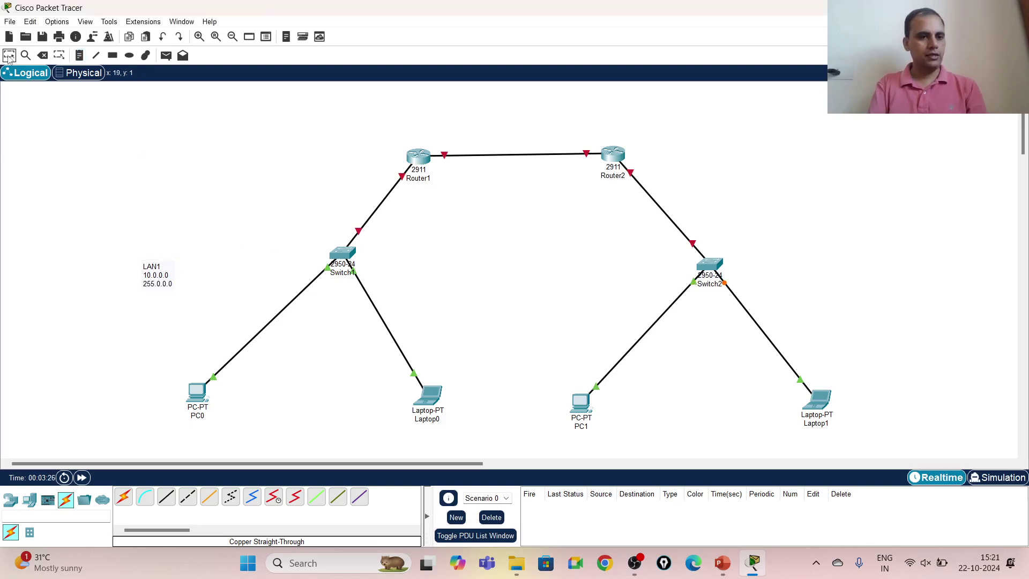
Copy the LAN1 note's text into two new notes, one above the router-to-router link and one beside Switch2
double_click(158, 266)
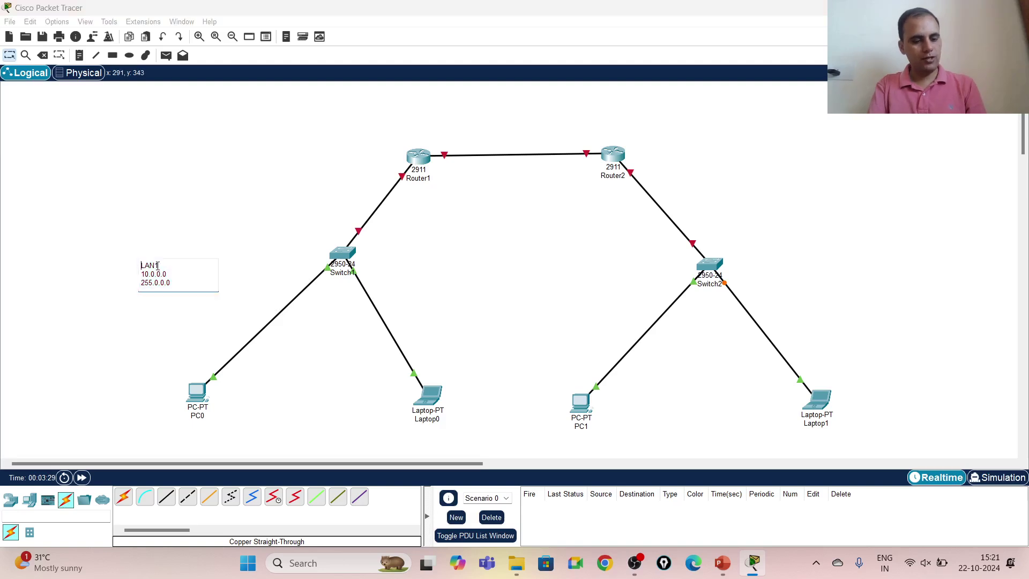
key("ctrl+a")
key("ctrl+c")
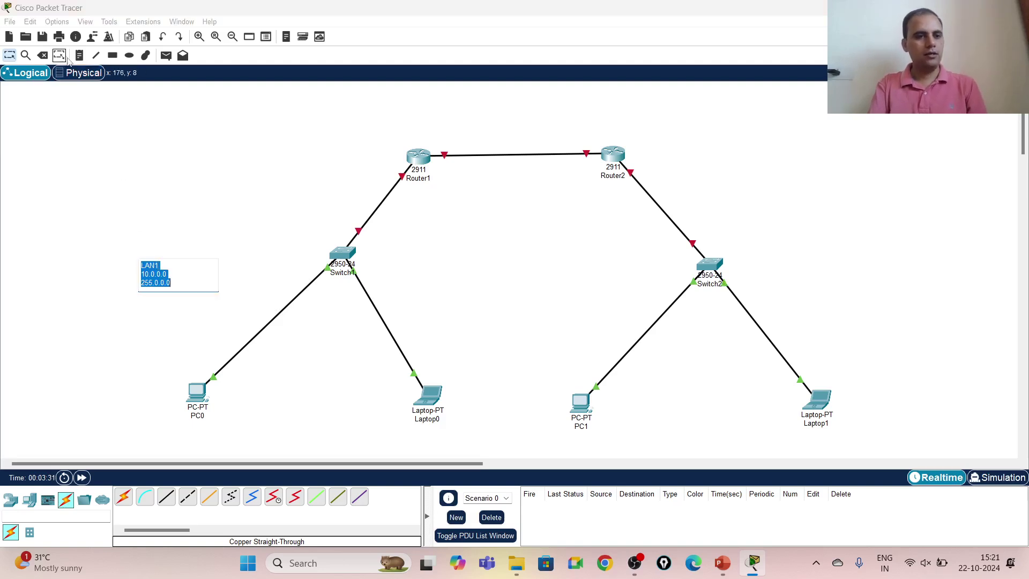
left_click(79, 56)
left_click(488, 108)
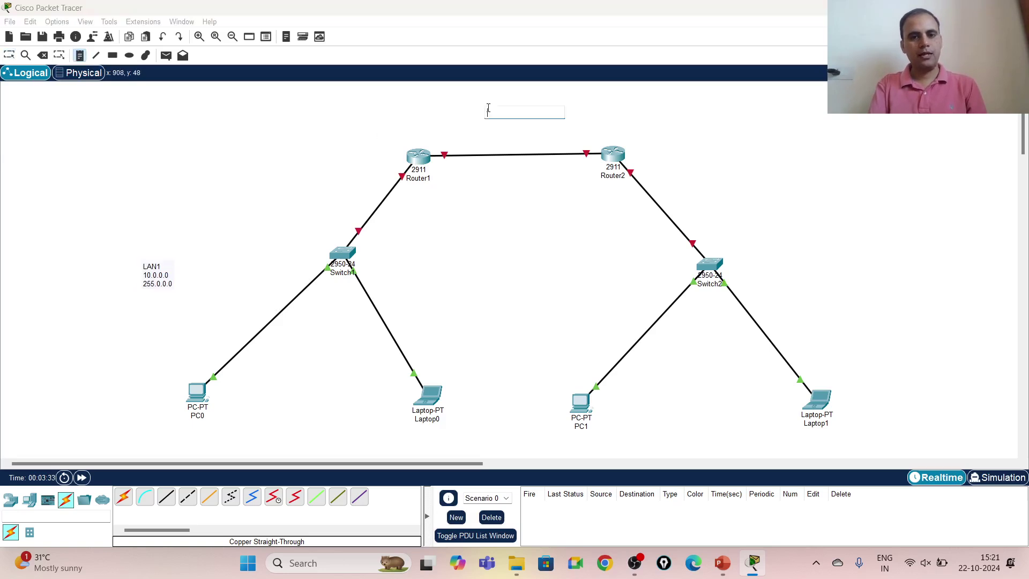
key("ctrl+v")
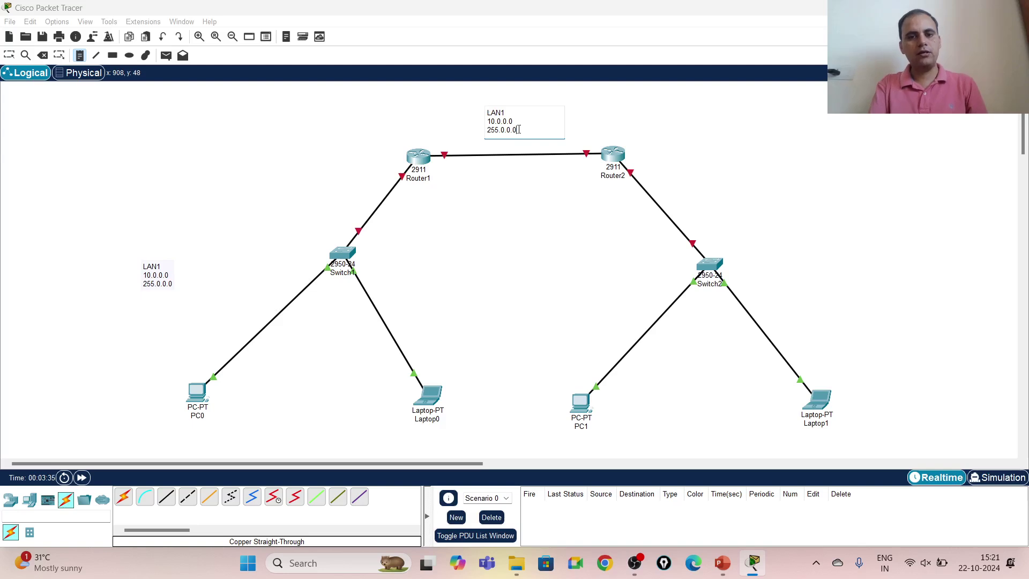
left_click(762, 262)
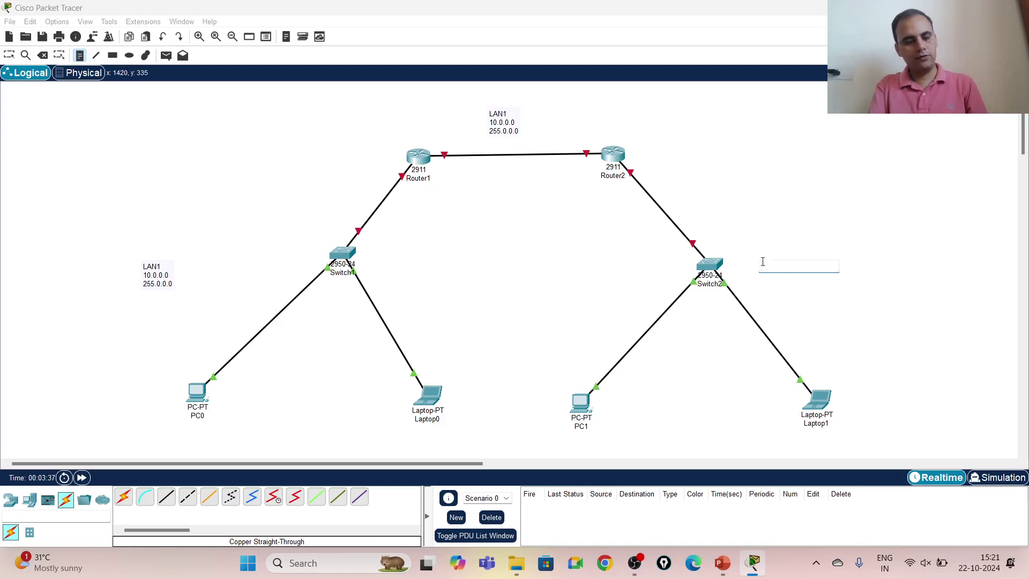
key("ctrl+v")
Change the note above the router-to-router link to LAN2, 150.0.0.0 and 255.255.0.0
left_click(10, 55)
double_click(495, 124)
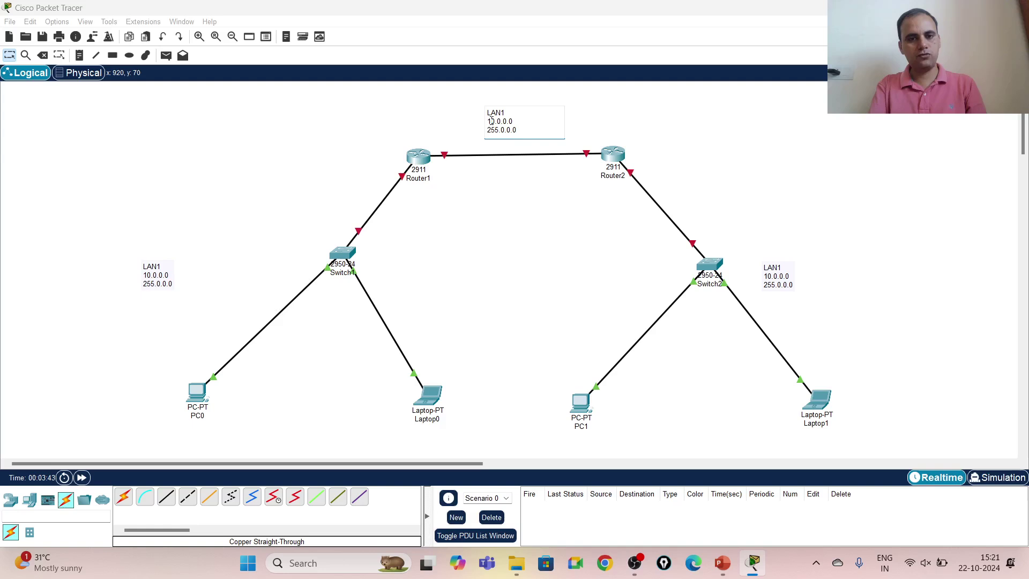
type("5")
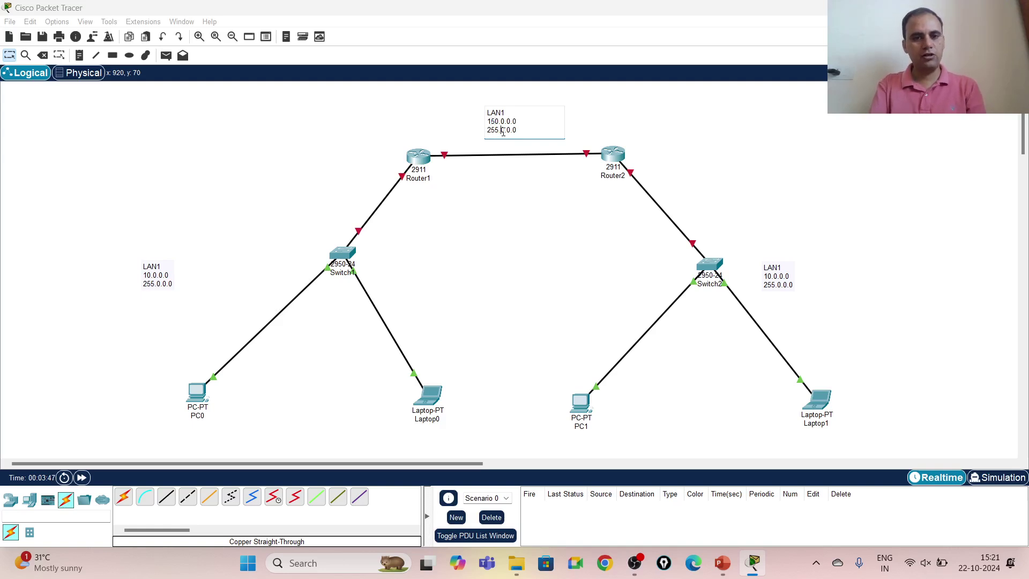
left_click(501, 131)
key("Delete")
type("255.")
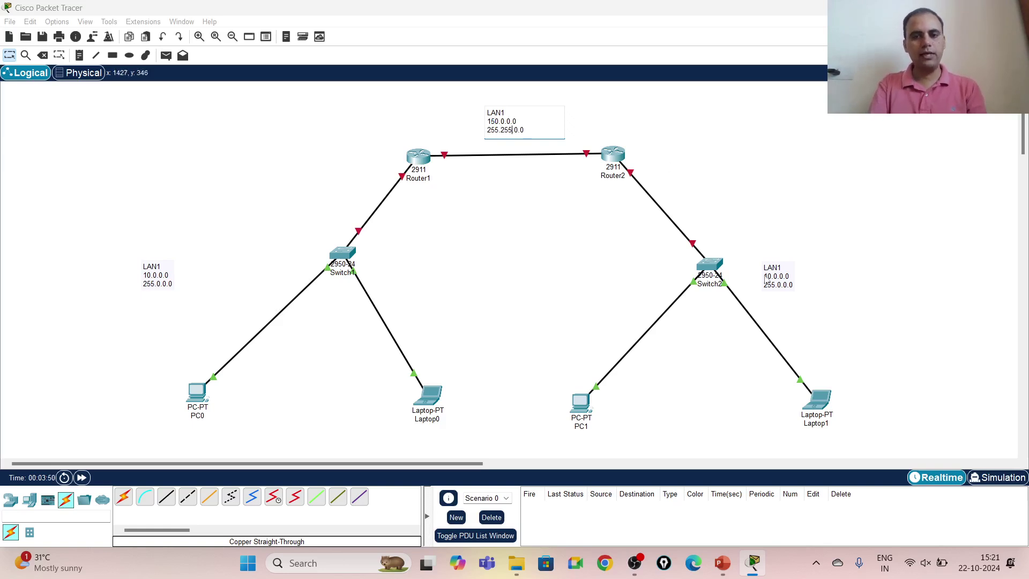
left_click(506, 115)
key("BackSpace")
type("2")
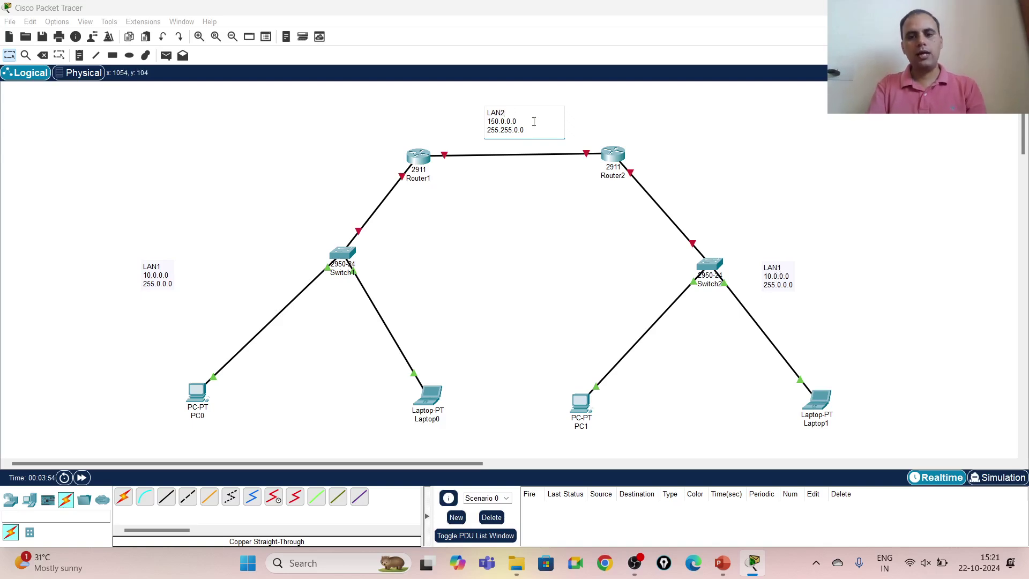
Change the note beside Switch2 to LAN3, 192.168.1.0 and 255.255.255.0
left_click(773, 274)
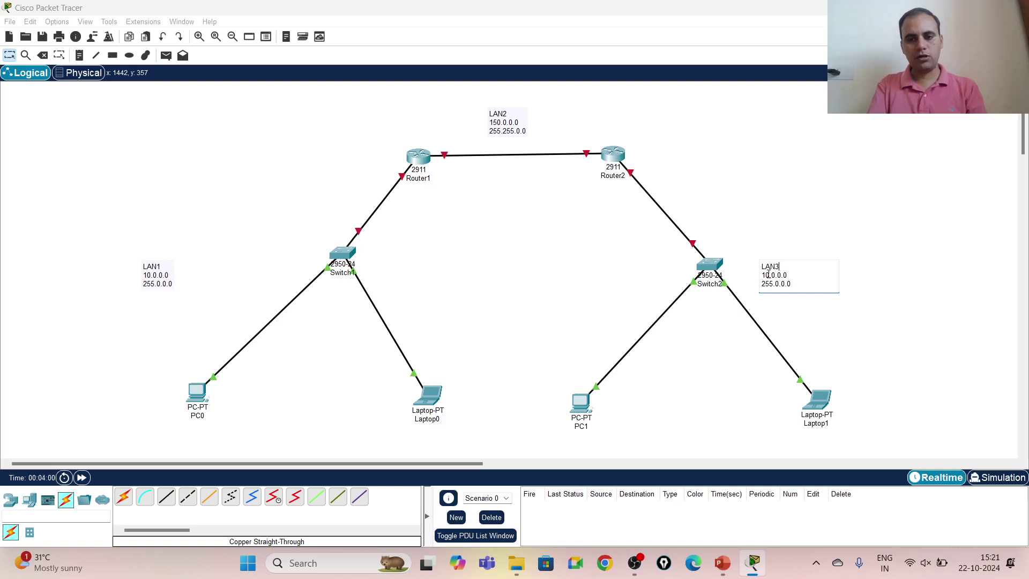
left_click(769, 274)
key("BackSpace")
type("92")
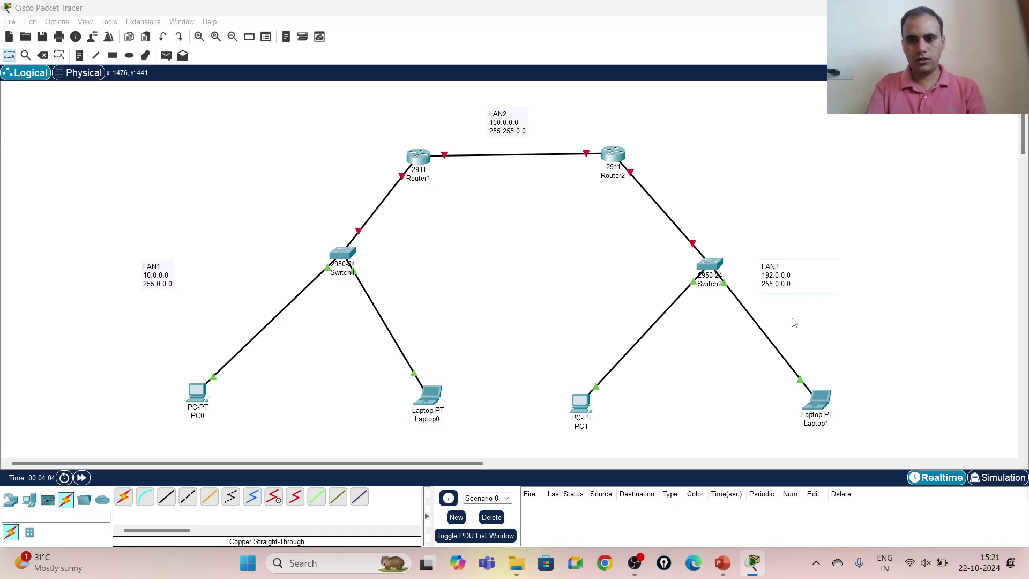
key("BackSpace")
type("168.1")
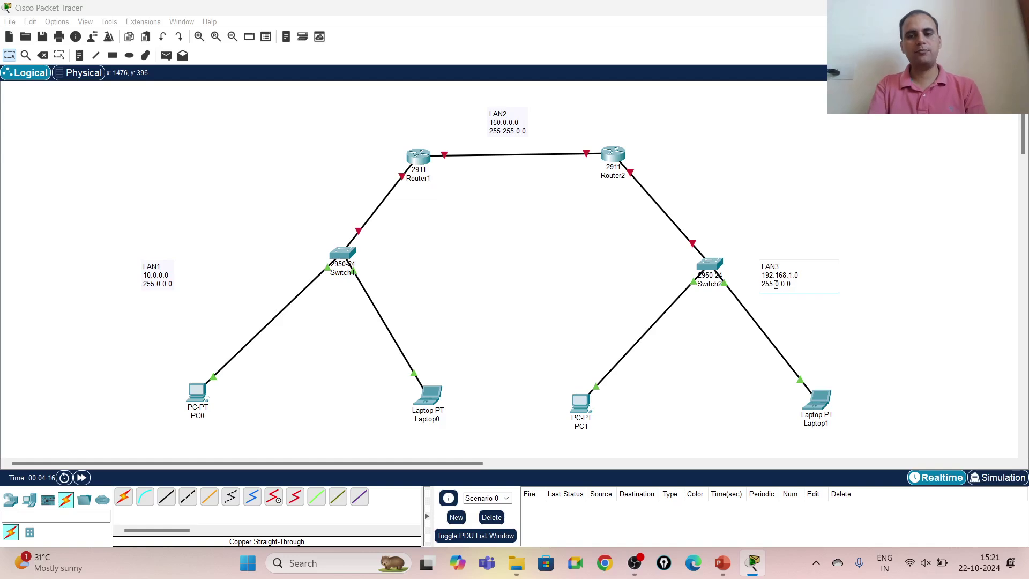
type("255.")
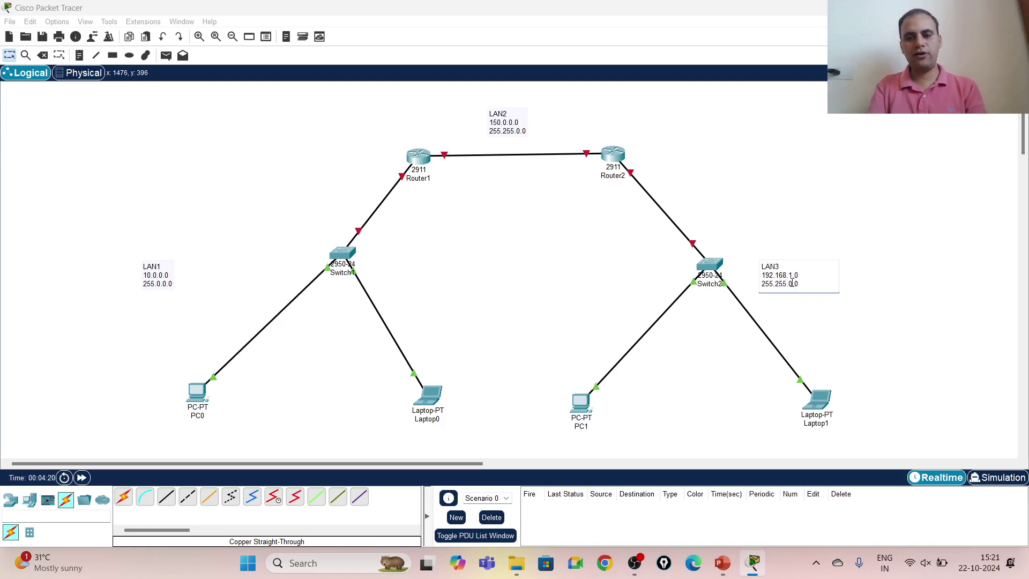
type("255.")
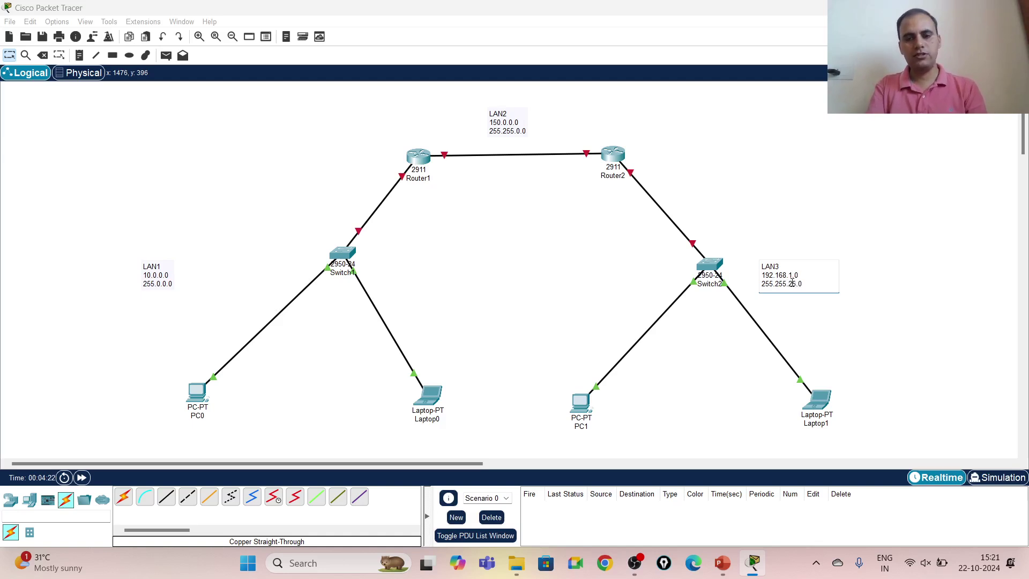
left_click(909, 275)
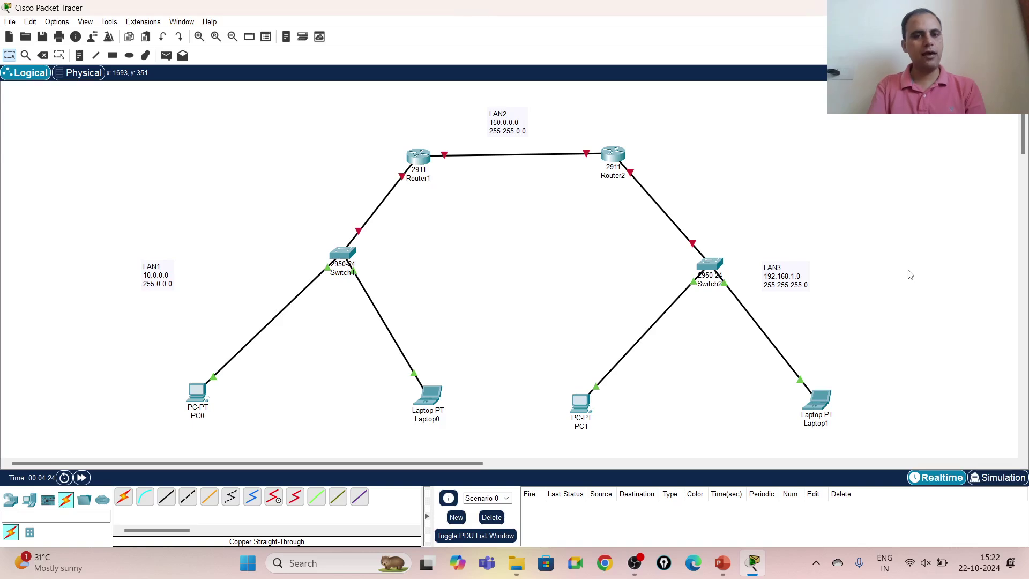
Add a note reading RIP V2 in the middle of the topology
left_click(60, 56)
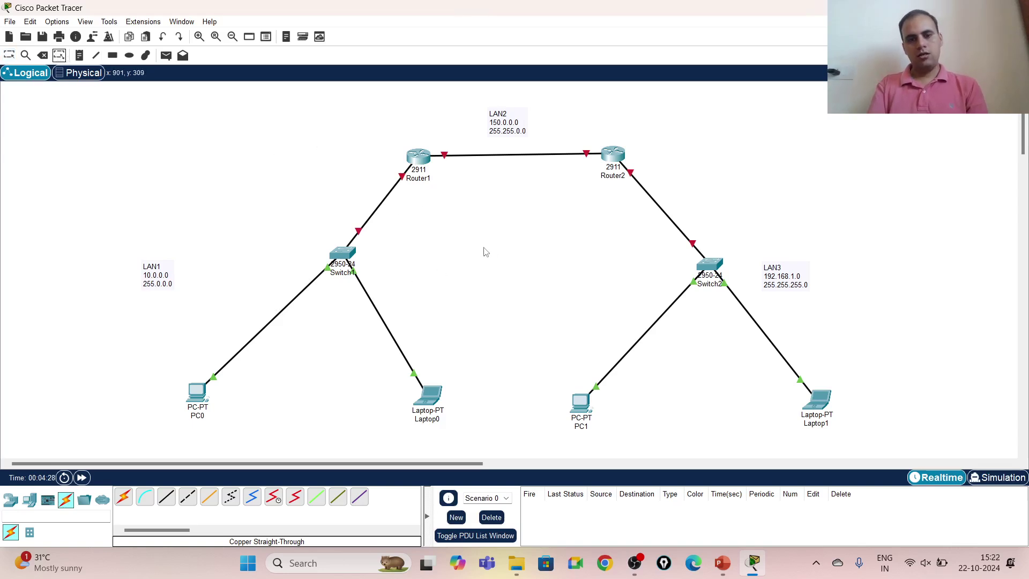
left_click(79, 56)
left_click(496, 234)
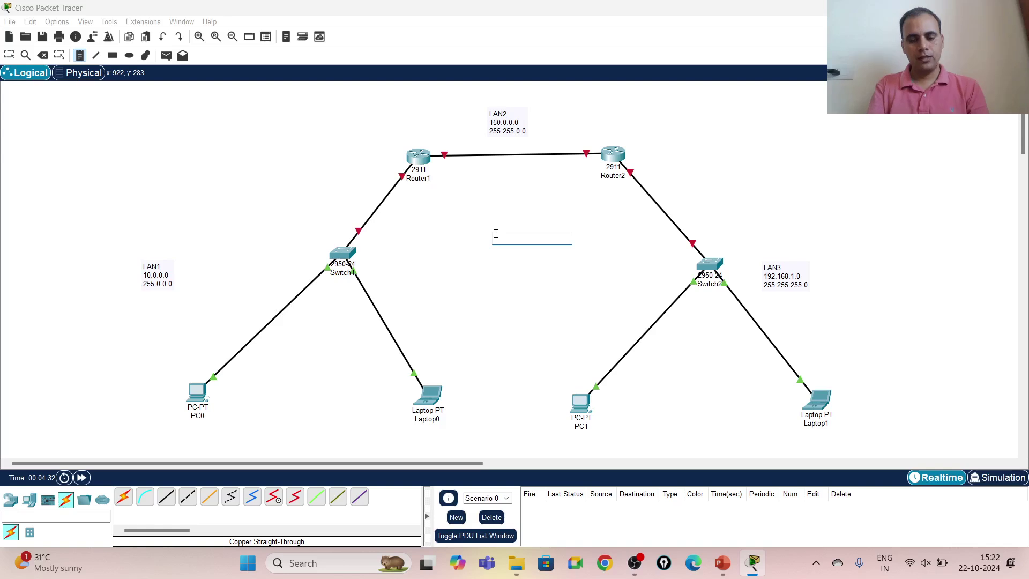
type("RIP")
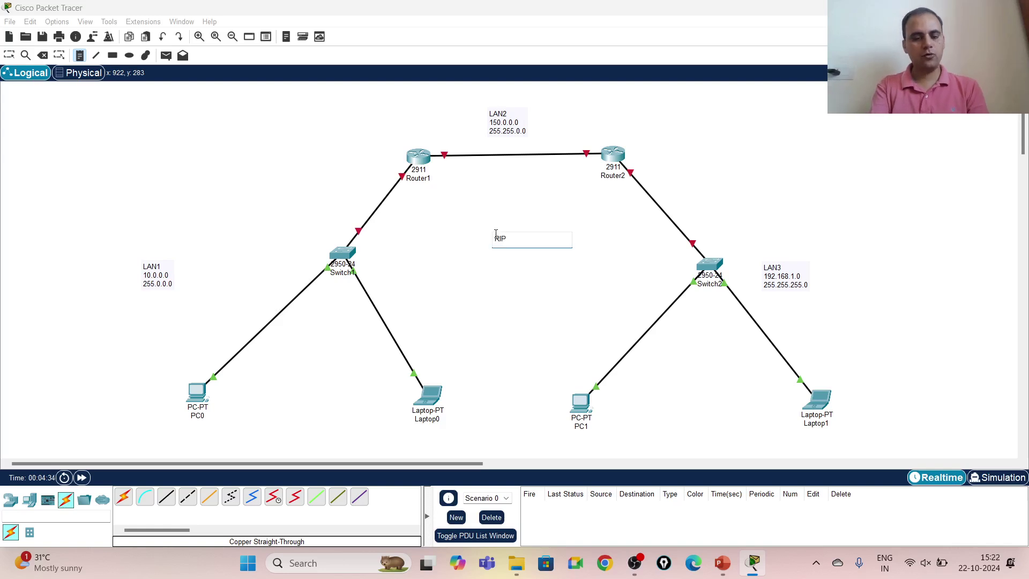
type(" V@")
key("BackSpace")
left_click(470, 299)
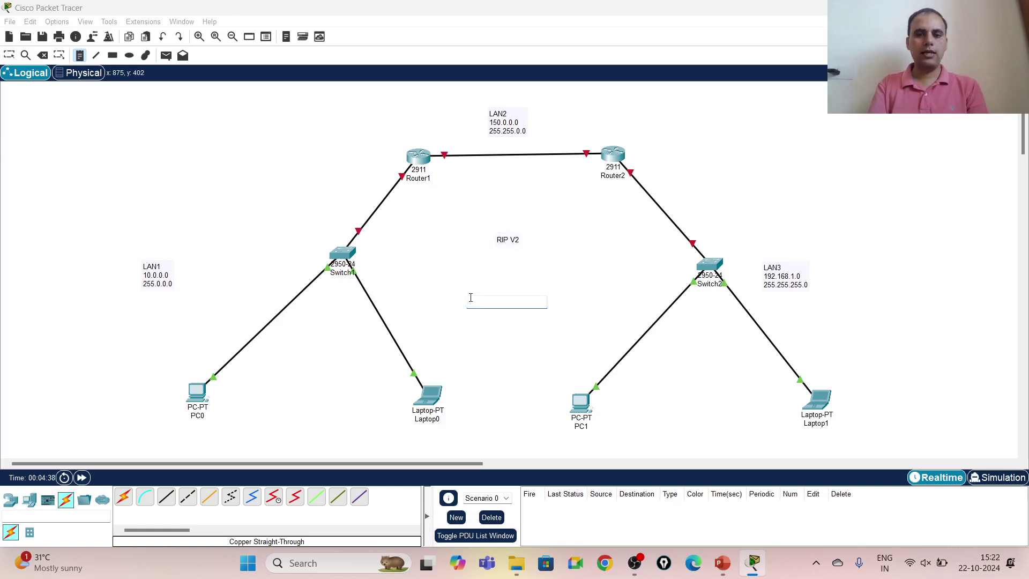
Label PC0 with the address note 10.0.0.1 and Laptop0 with 10.0.0.2
left_click(157, 430)
type("10.0.0.1")
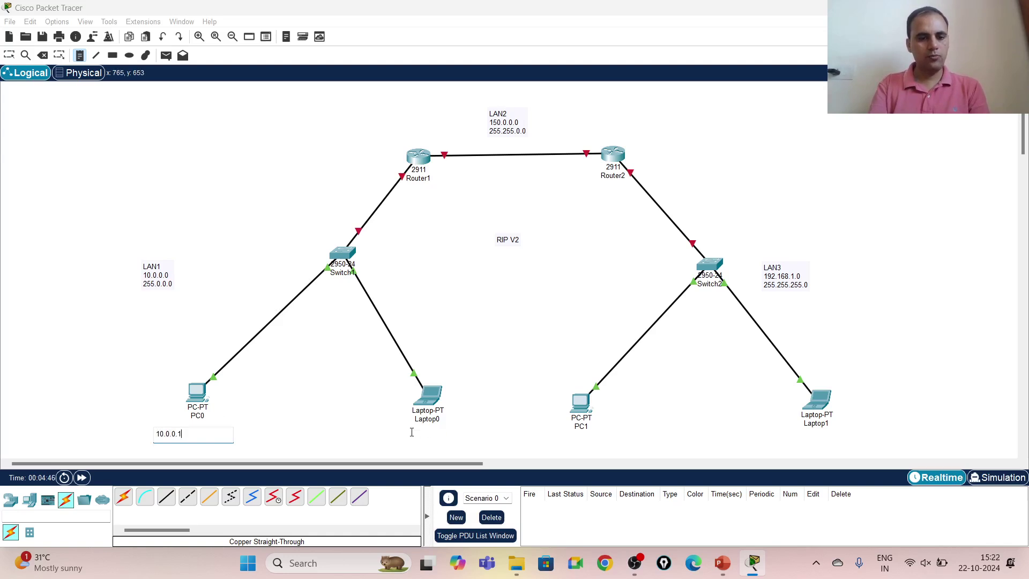
left_click(411, 432)
type("1")
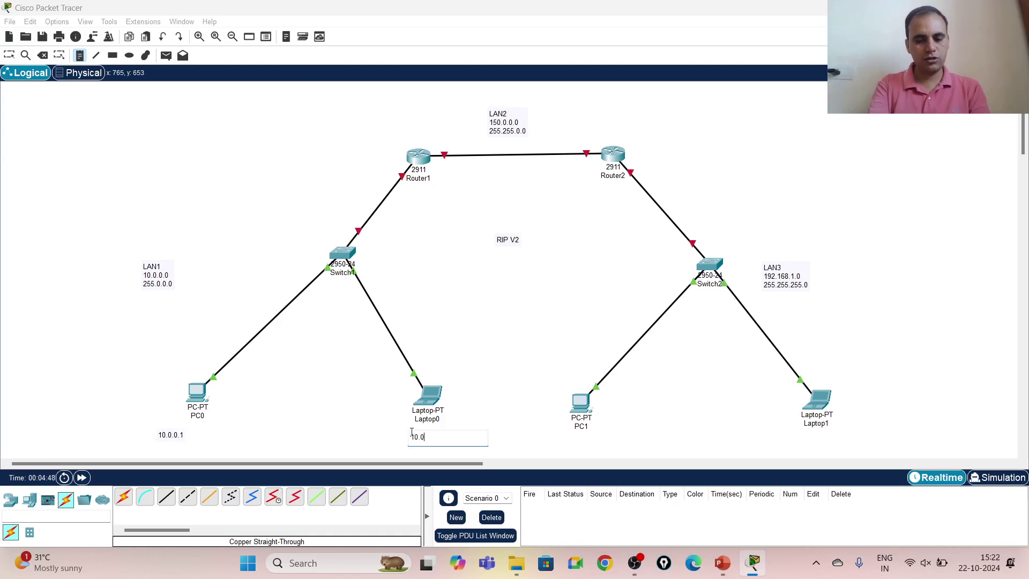
type("0.0.0.2")
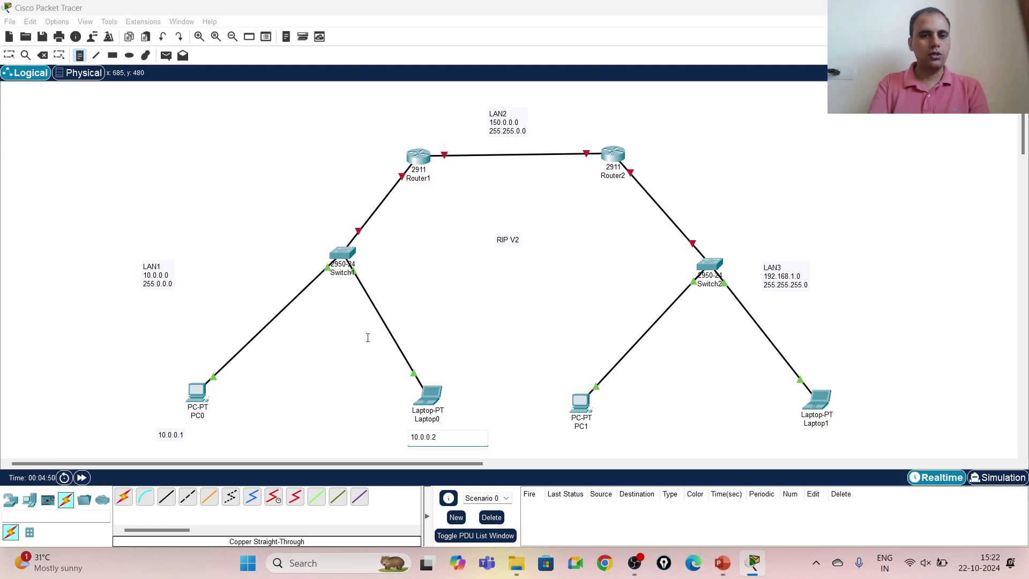
Label Router1's interfaces with address notes: 10.0.0.10 on the Switch1 side and 150.0.0.1 on the Router2 side
left_click(333, 165)
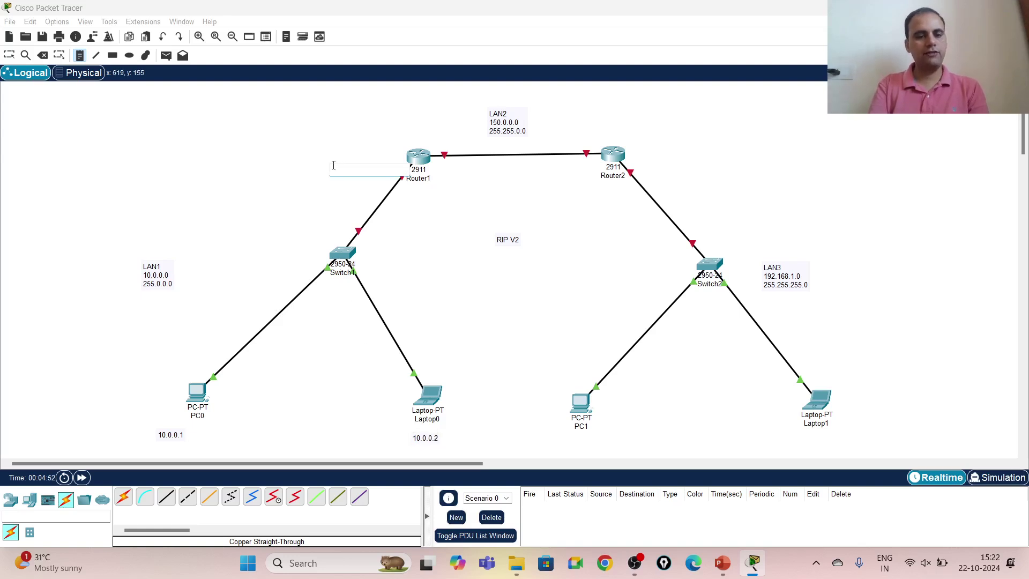
type("10.0.")
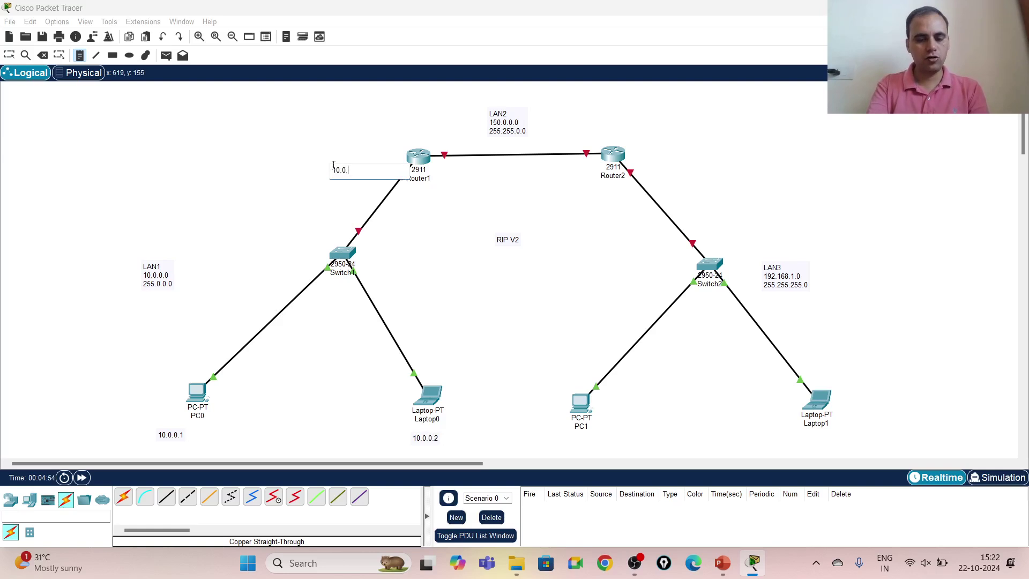
type("0.10")
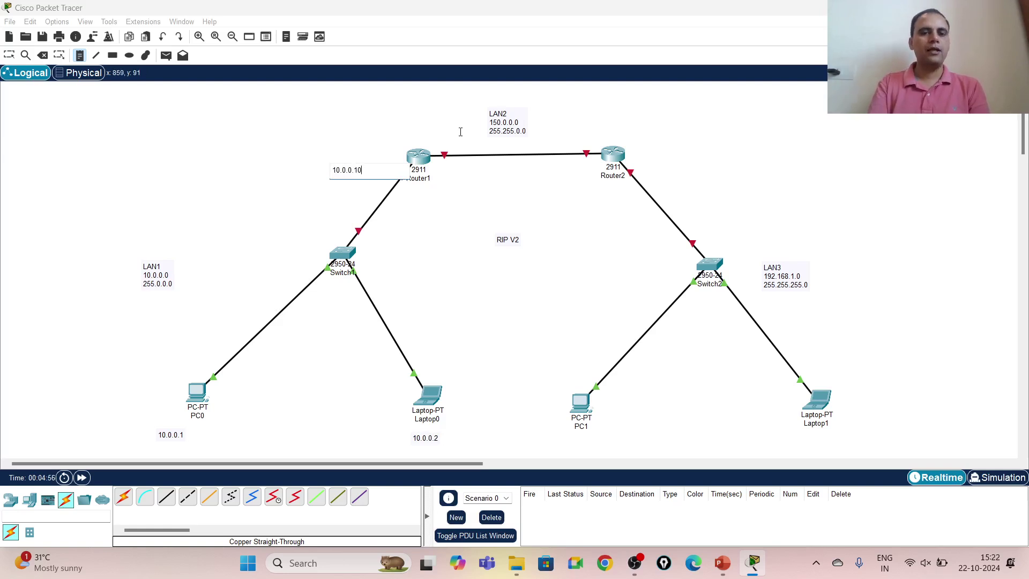
left_click(442, 145)
left_click(436, 136)
type("150.0.0.1")
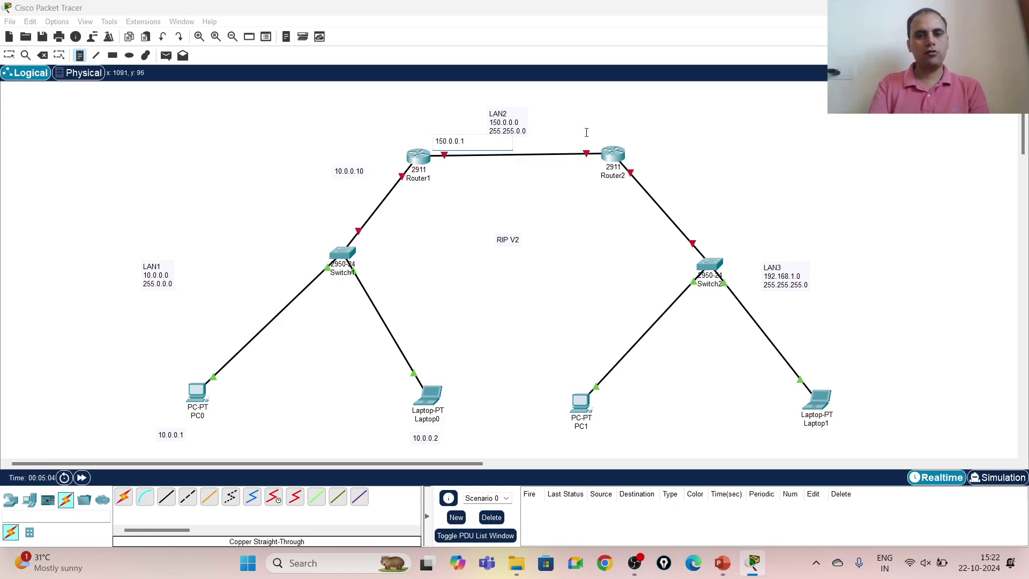
Label Router2's interfaces with address notes: 150.0.0.2 on the Router1 side and 192.168.1.10 on the Switch2 side
left_click(555, 142)
type("150.0.0.2")
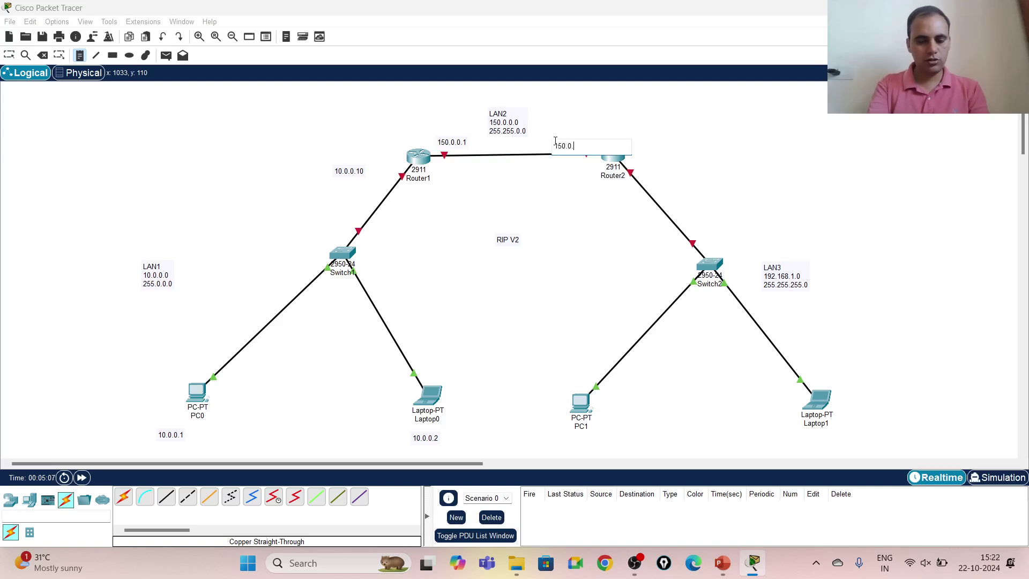
left_click(645, 170)
type("192.168.1.10")
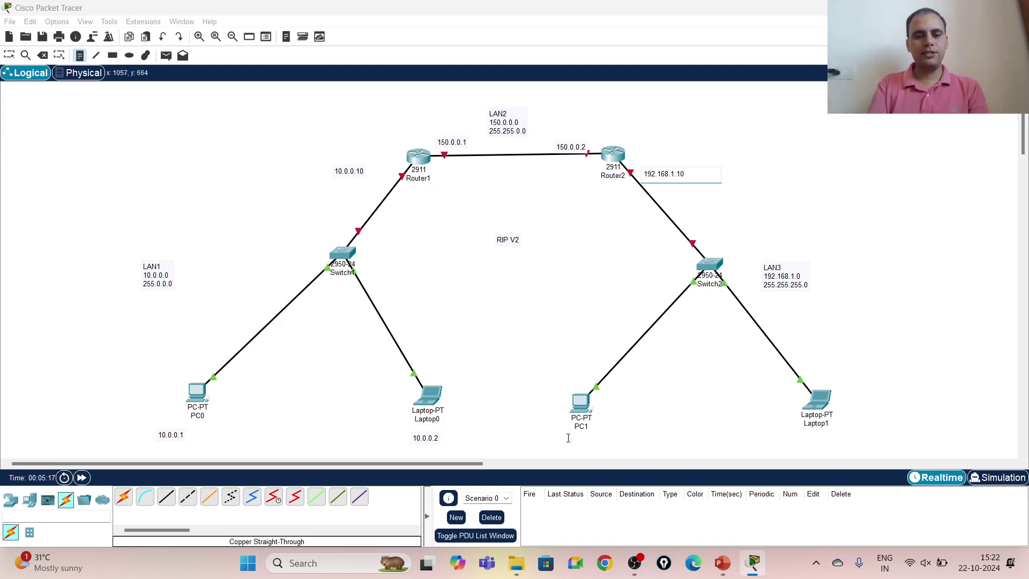
Add the address note 192.168.1.1 below PC1
left_click(569, 440)
type("192.168.1")
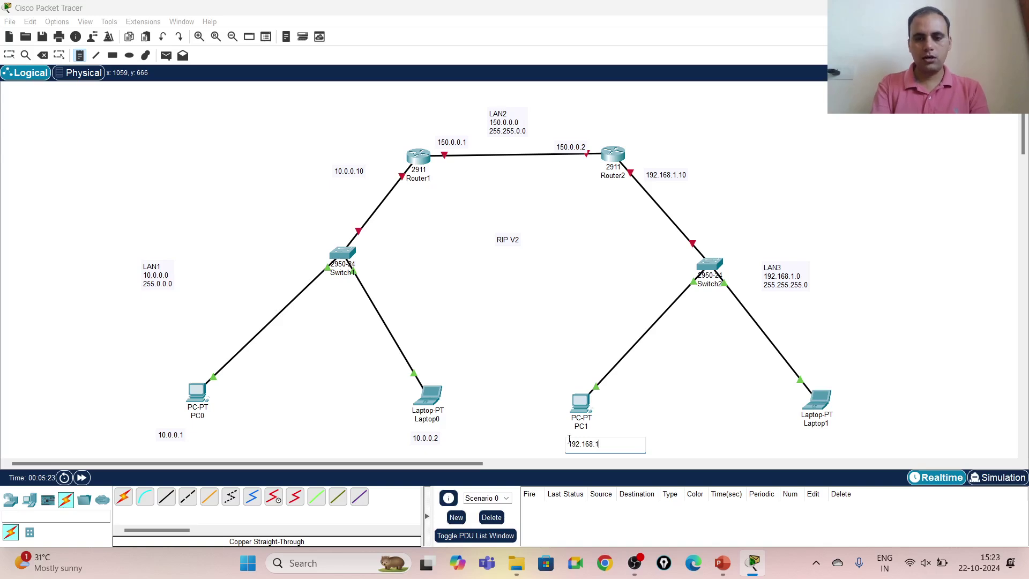
type(".1")
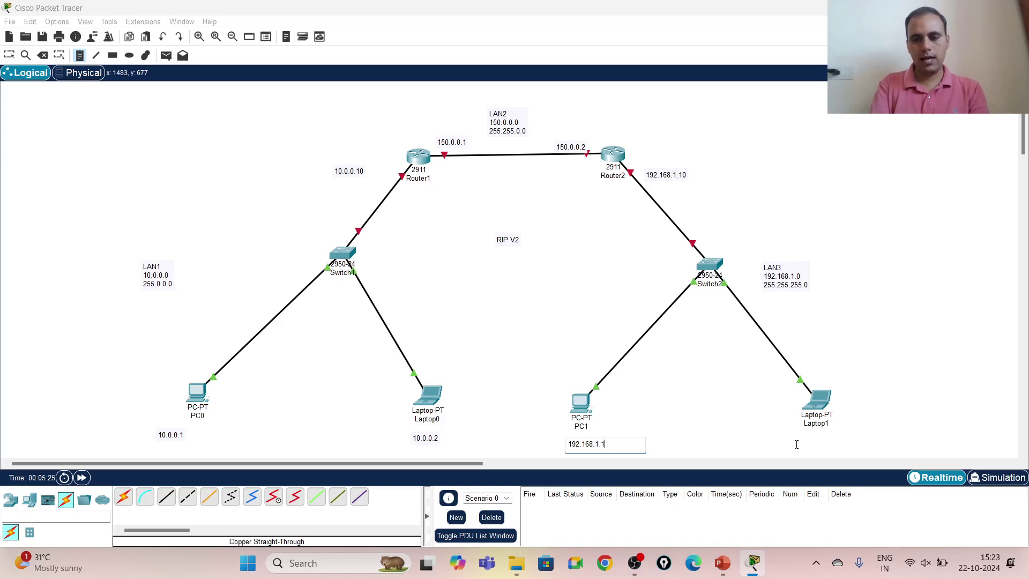
Add the address note 192.168.1.2 below Laptop1 and leave note placement
left_click(805, 440)
type("192.168.1.2")
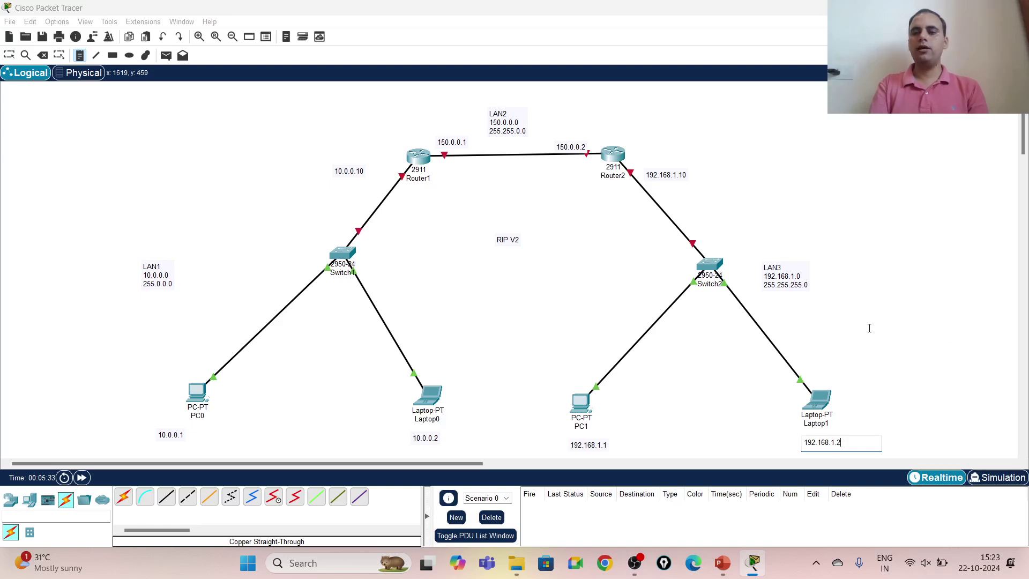
left_click(869, 328)
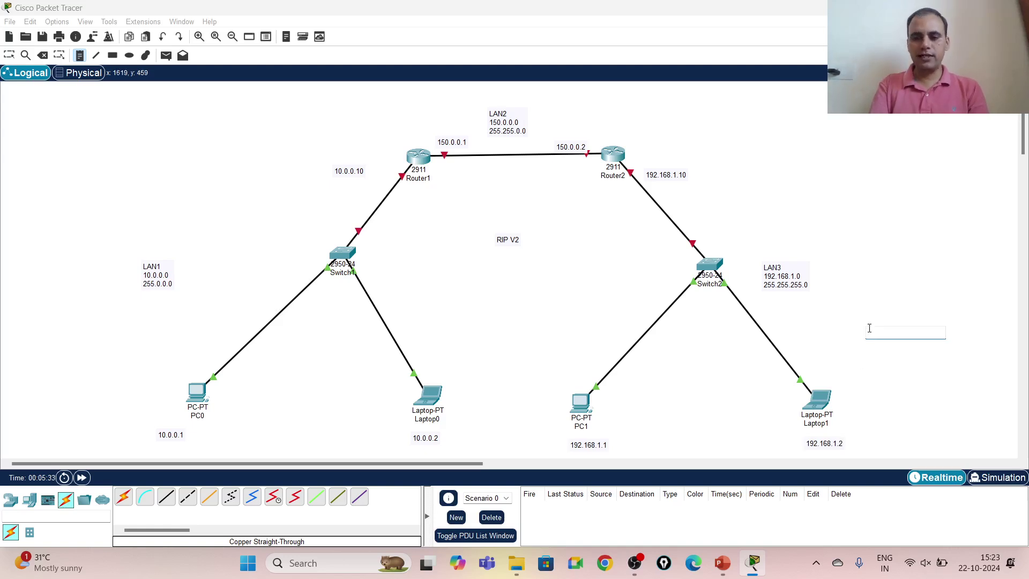
left_click(9, 56)
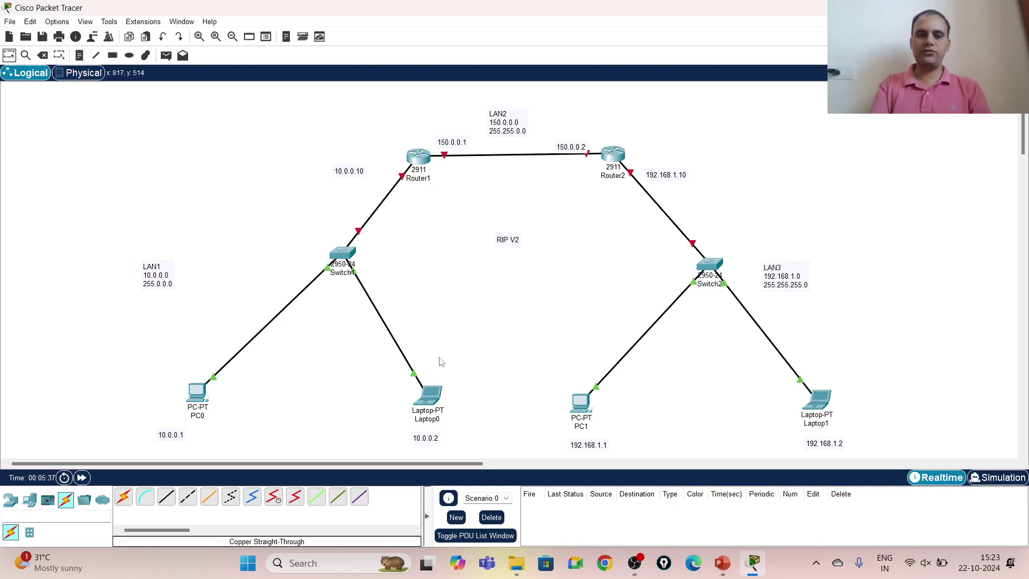
Give PC0 the static IPv4 address 10.0.0.1 with subnet mask 255.0.0.0
left_click(197, 392)
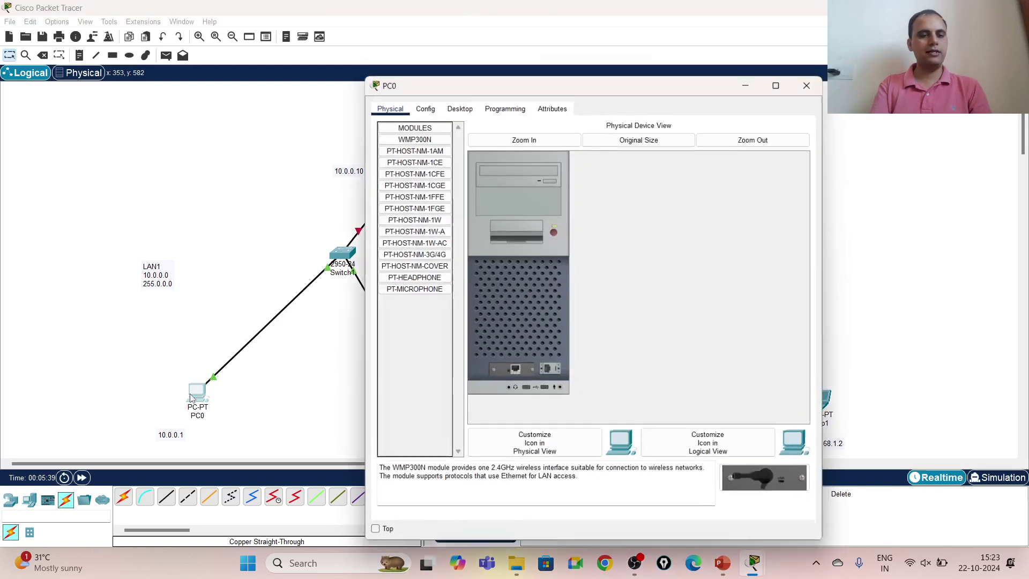
left_click(457, 105)
left_click(414, 146)
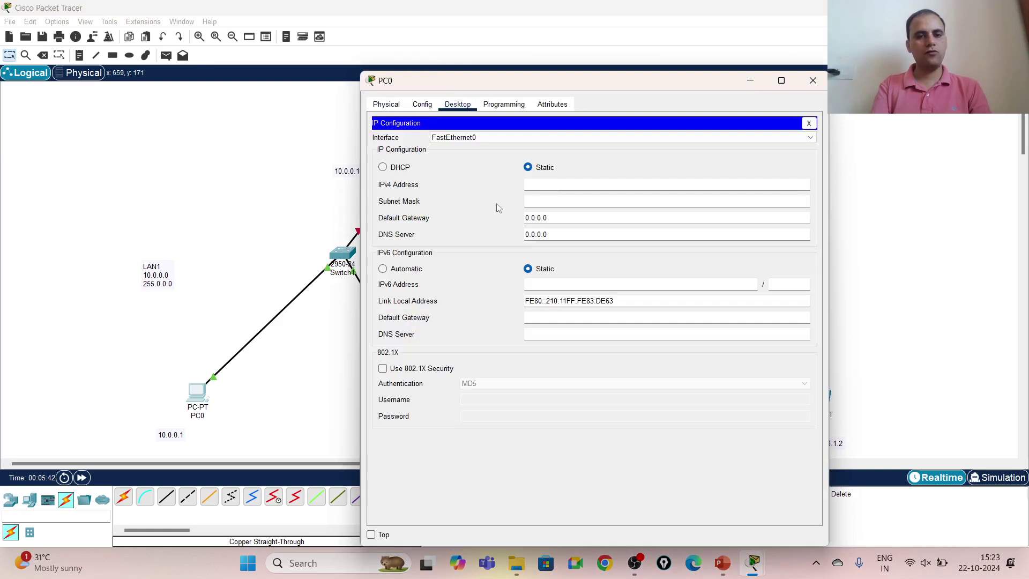
left_click(553, 186)
type("10.")
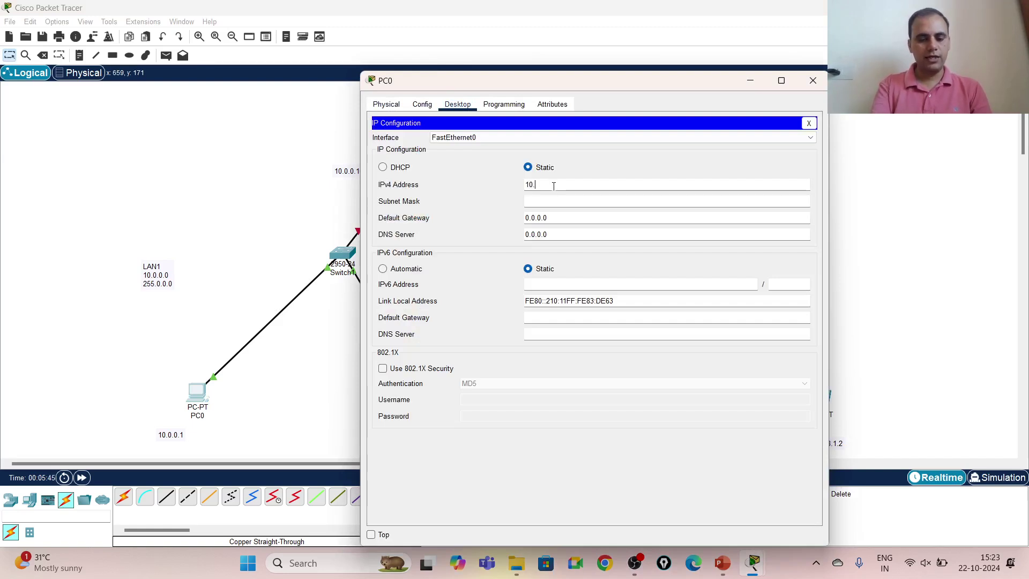
type("0.0.1")
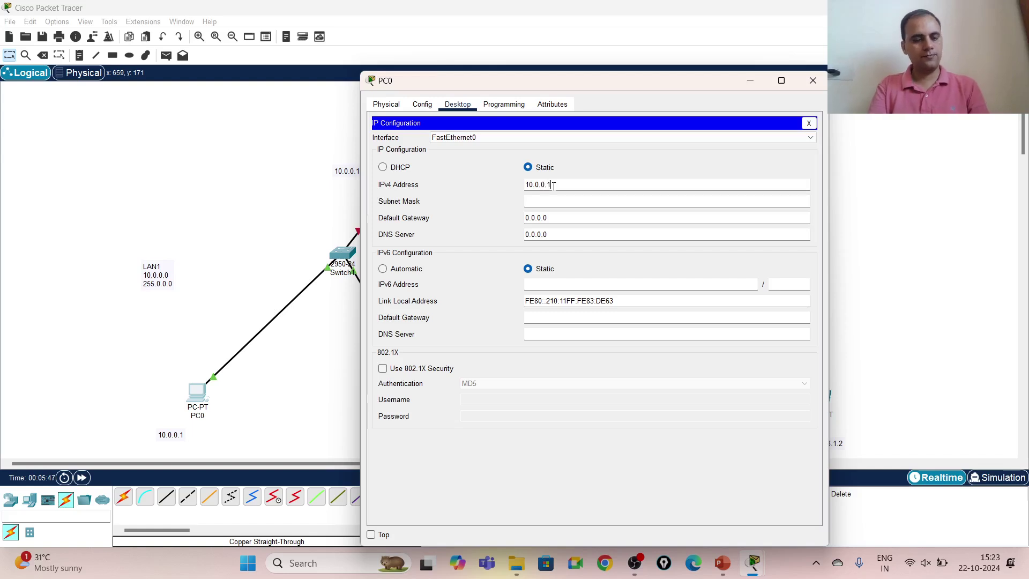
left_click(565, 202)
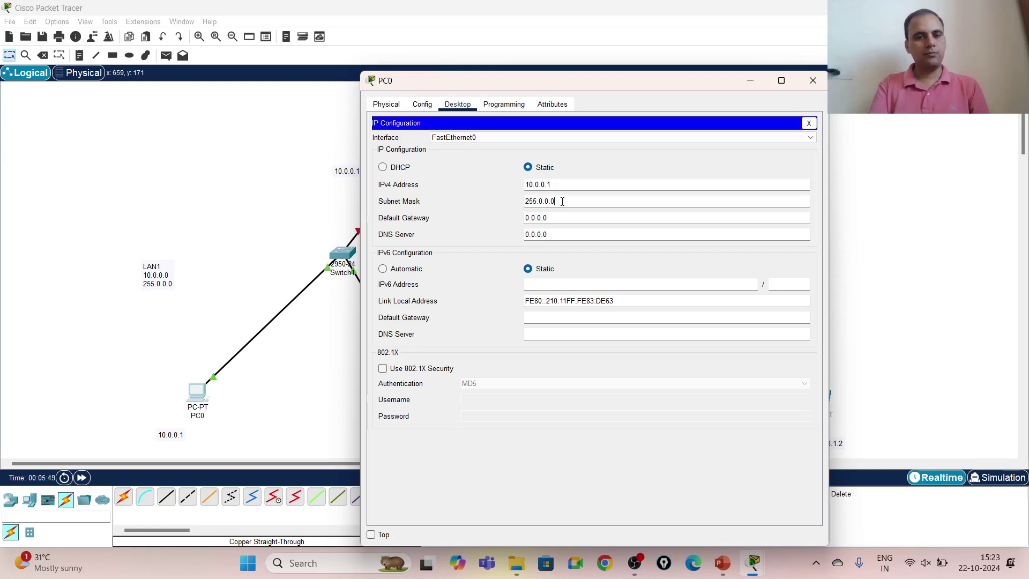
Set PC0's default gateway to 10.0.0.10 and close its configuration window
left_click_drag(551, 219, 500, 219)
type("10.0.0.10")
left_click_drag(591, 88, 699, 96)
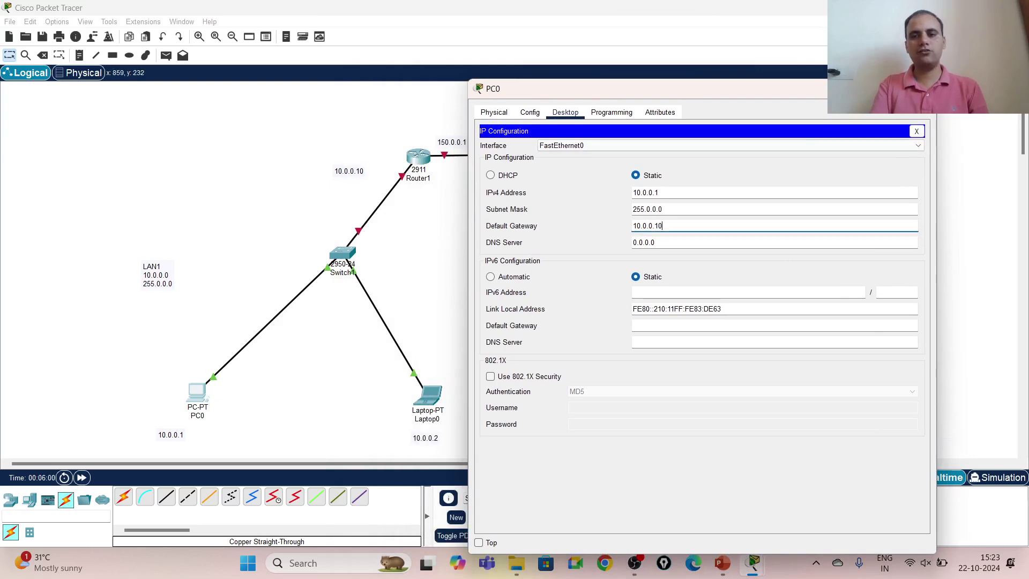
left_click(924, 89)
Give Laptop0 the static IPv4 address 10.0.0.2 with subnet mask 255.0.0.0
left_click(436, 397)
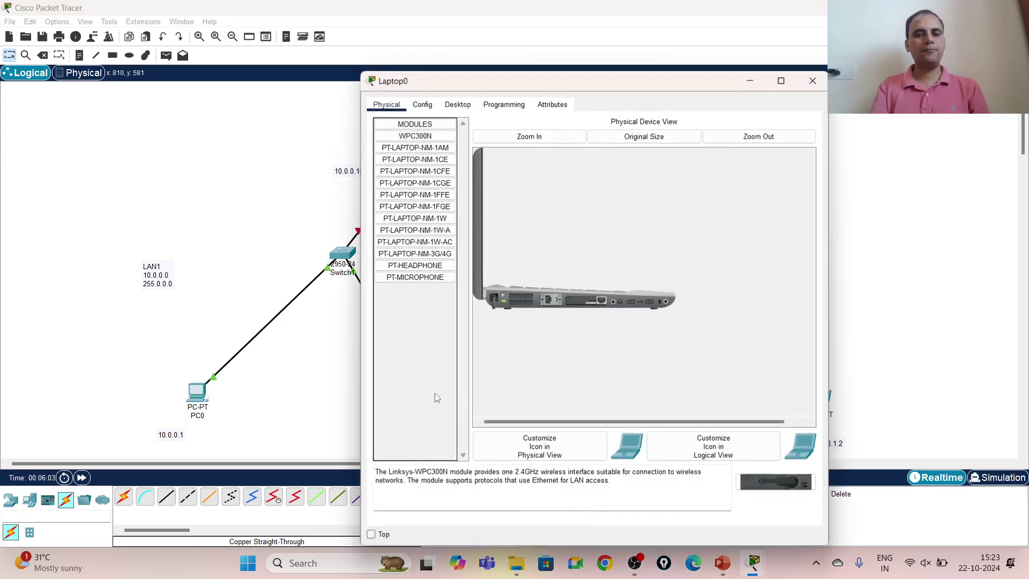
left_click(457, 104)
left_click(437, 129)
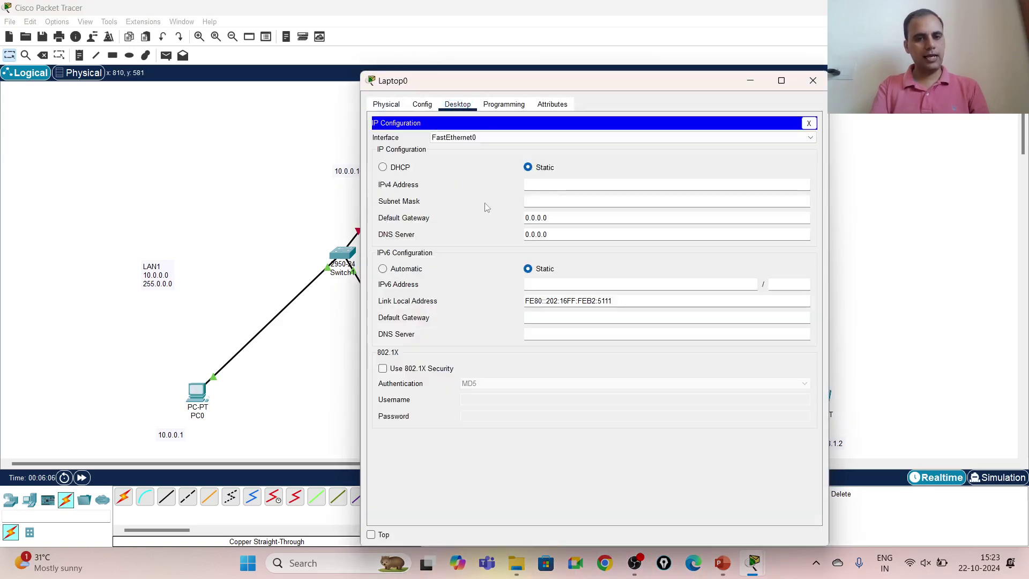
left_click(551, 187)
type("10.0.0.1")
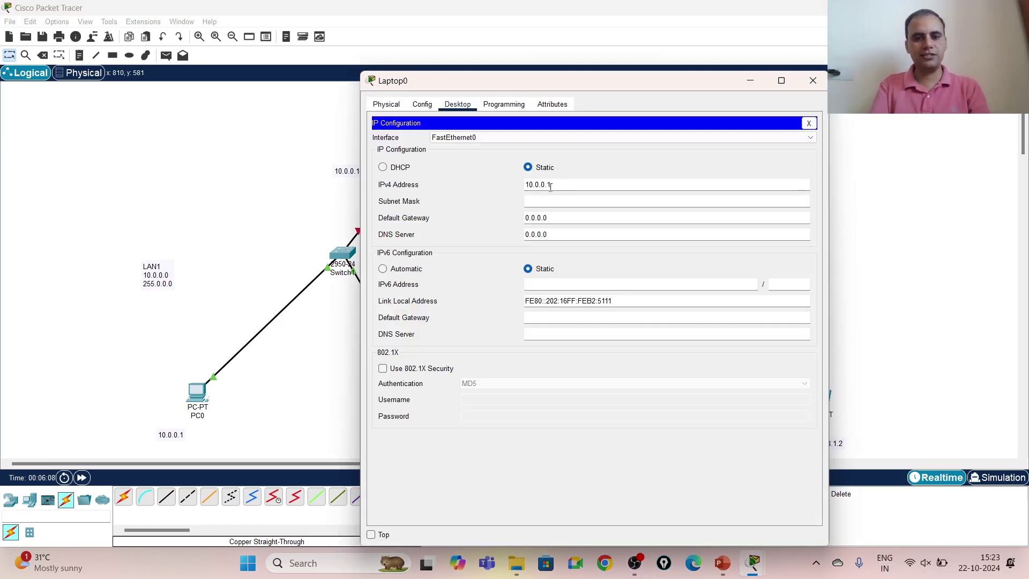
key("BackSpace")
type("2")
left_click(546, 201)
key("shift+End")
Set Laptop0's default gateway to 10.0.0.10 and close its configuration window
mouse_move(548, 218)
left_mouse_down()
mouse_move(506, 223)
mouse_move(534, 218)
left_mouse_up()
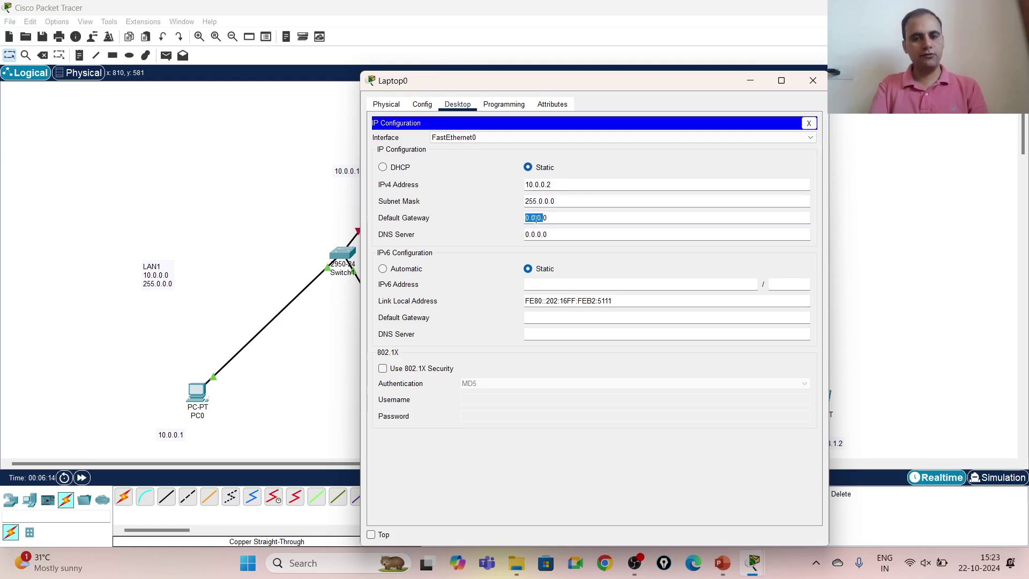
left_click(552, 218)
key("BackSpace")
key("BackSpace")
key("BackSpace")
key("BackSpace")
key("BackSpace")
key("BackSpace")
key("BackSpace")
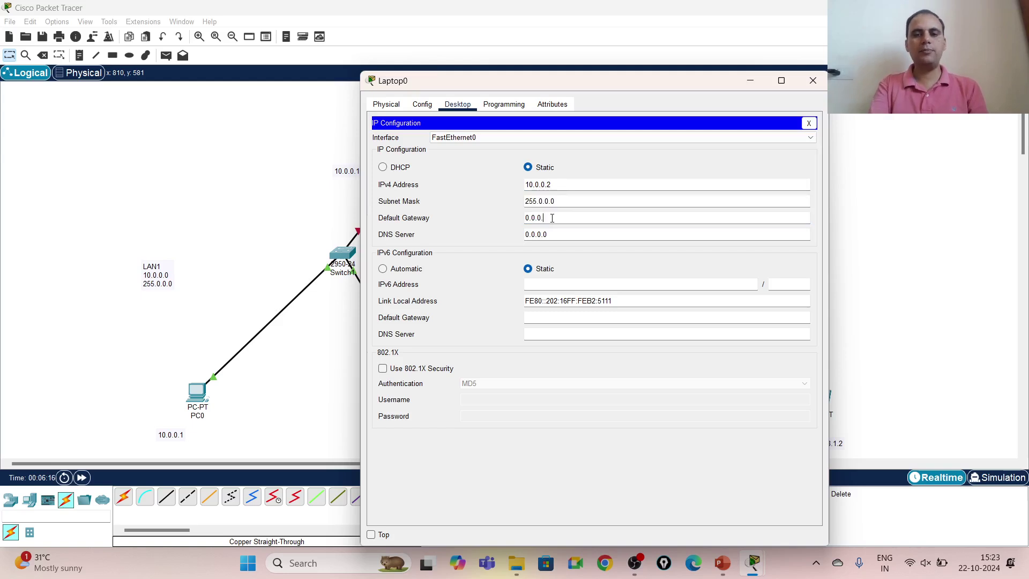
type("10.0.0.10")
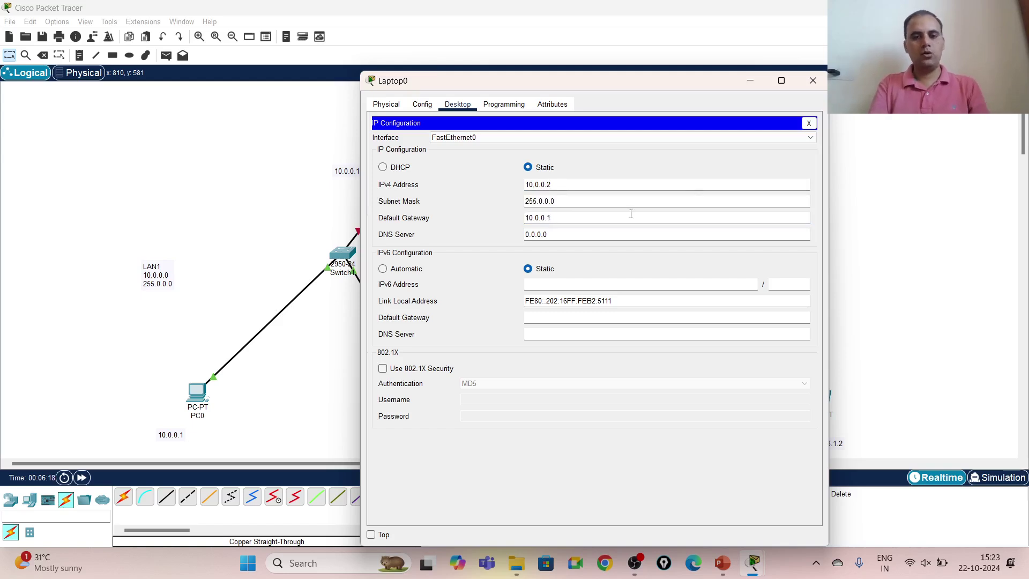
left_click(812, 80)
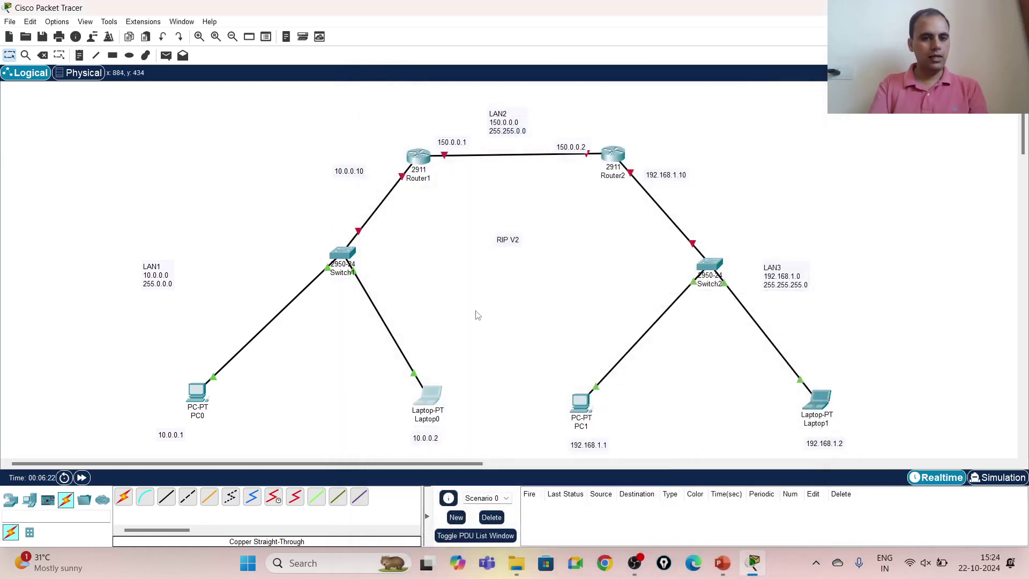
Give PC1 the static IPv4 address 192.168.1.1 with subnet mask 255.255.255.0
left_click(581, 411)
left_click(457, 104)
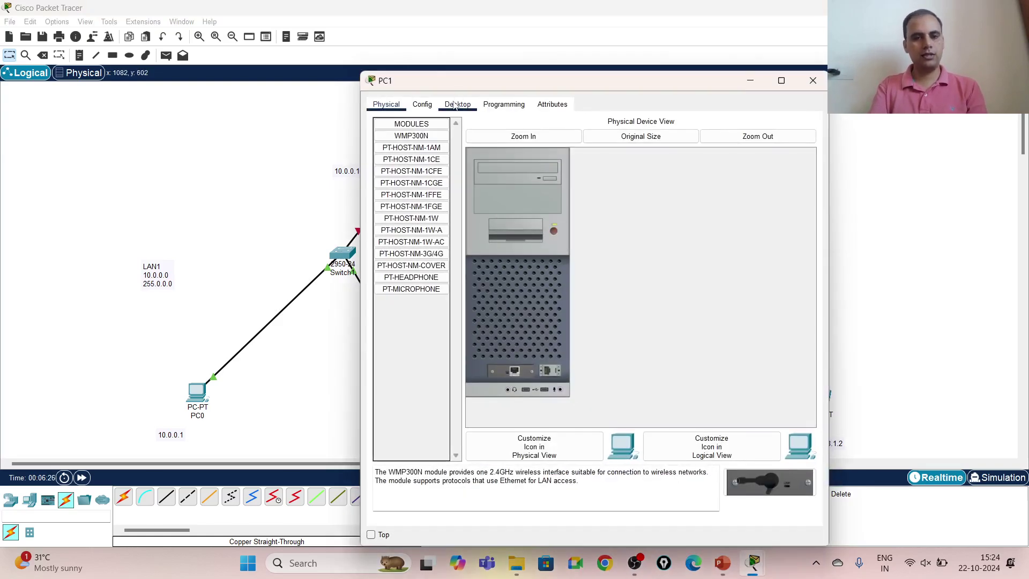
left_click(423, 160)
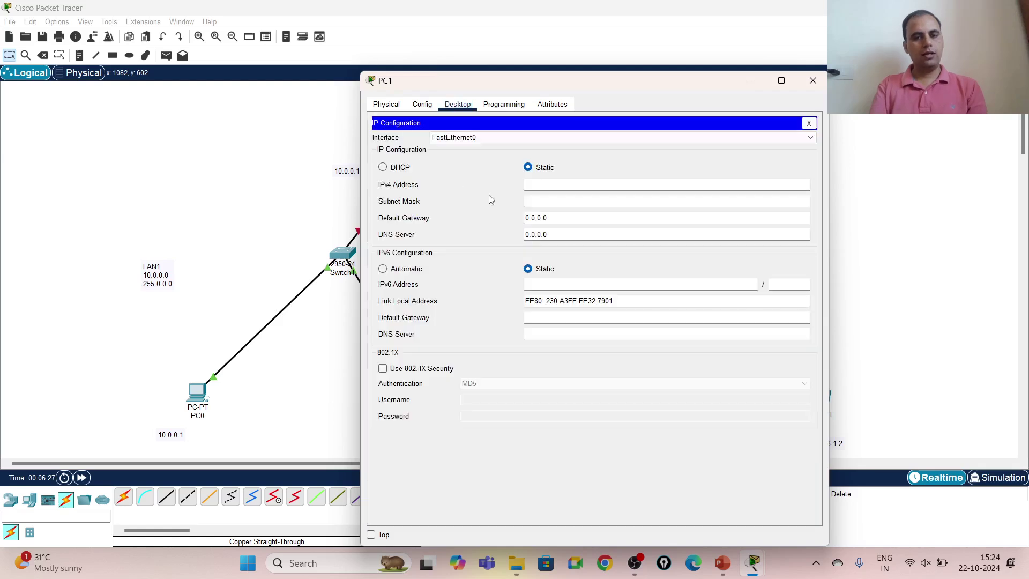
left_click(560, 183)
type("1")
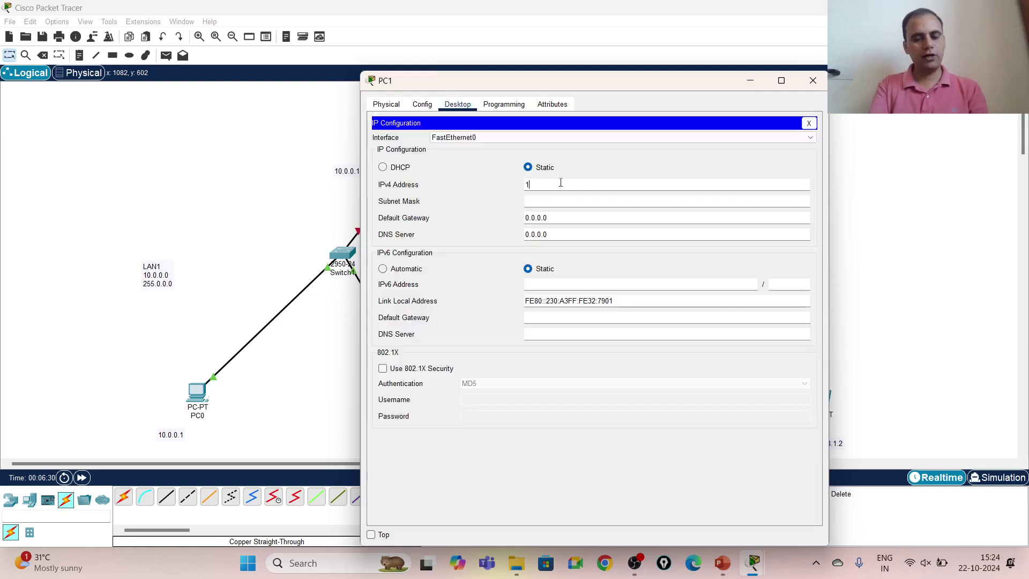
type("92.168")
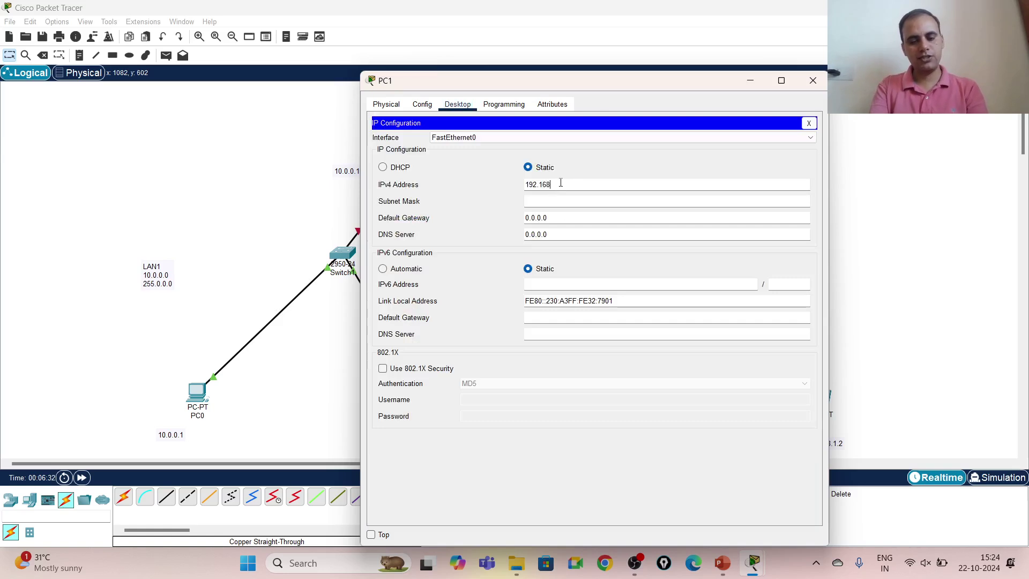
type(".1.0")
double_click(561, 183)
key("ctrl+c")
left_click(560, 182)
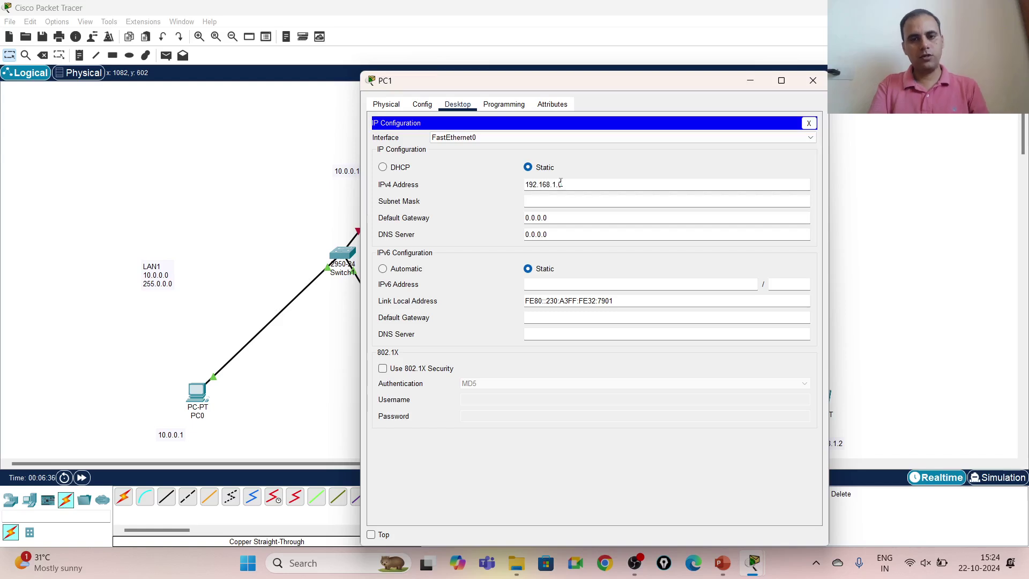
type("1")
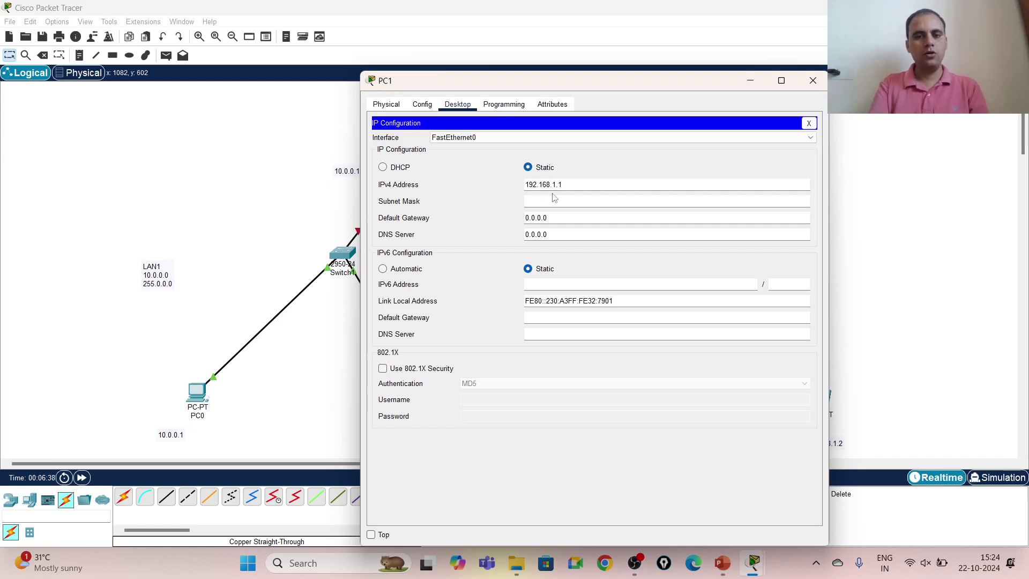
left_click(547, 202)
Set PC1's default gateway to 192.168.1.10 and close its configuration window
left_click_drag(560, 220, 524, 219)
key("ctrl+v")
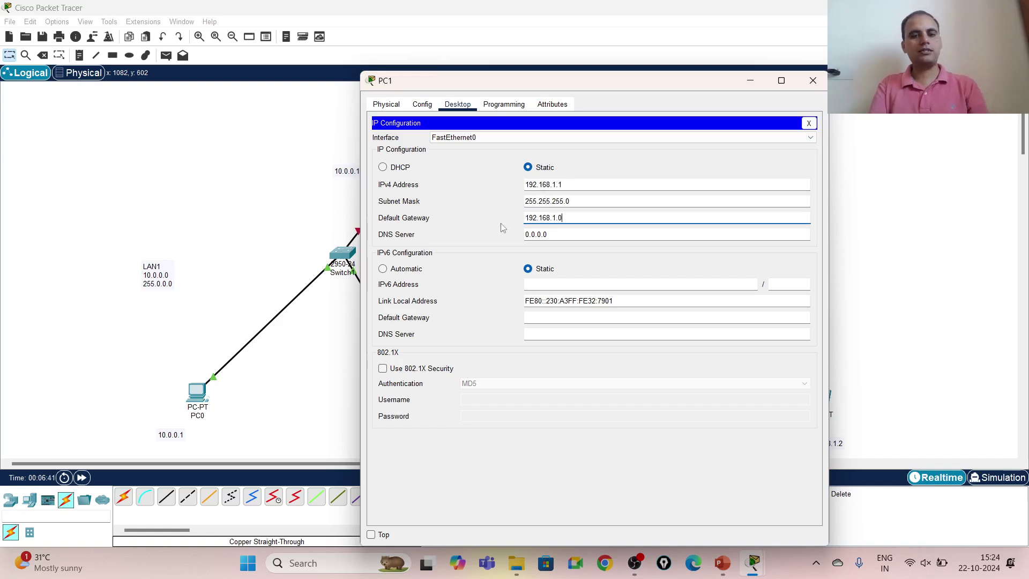
key("BackSpace")
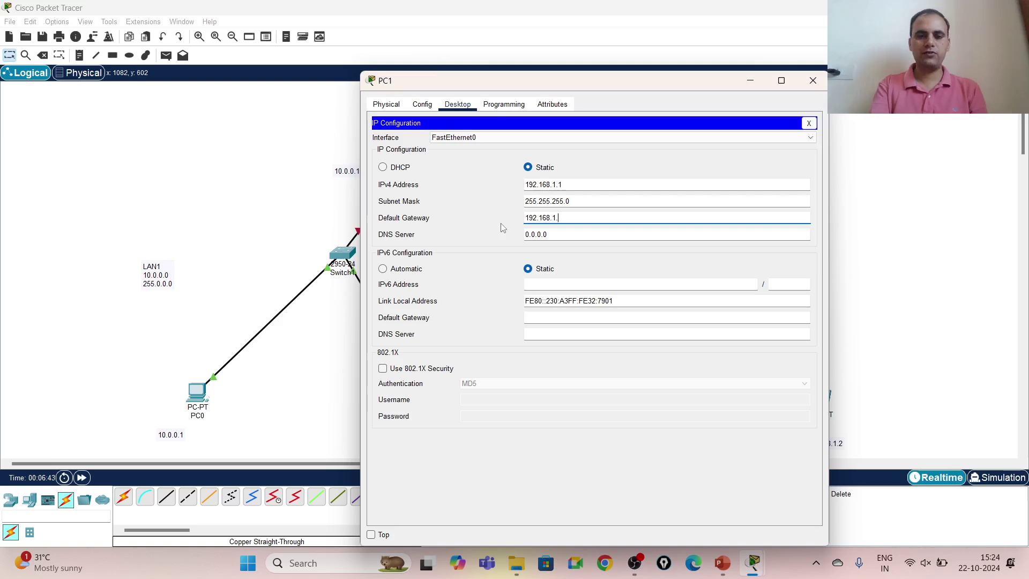
type("10")
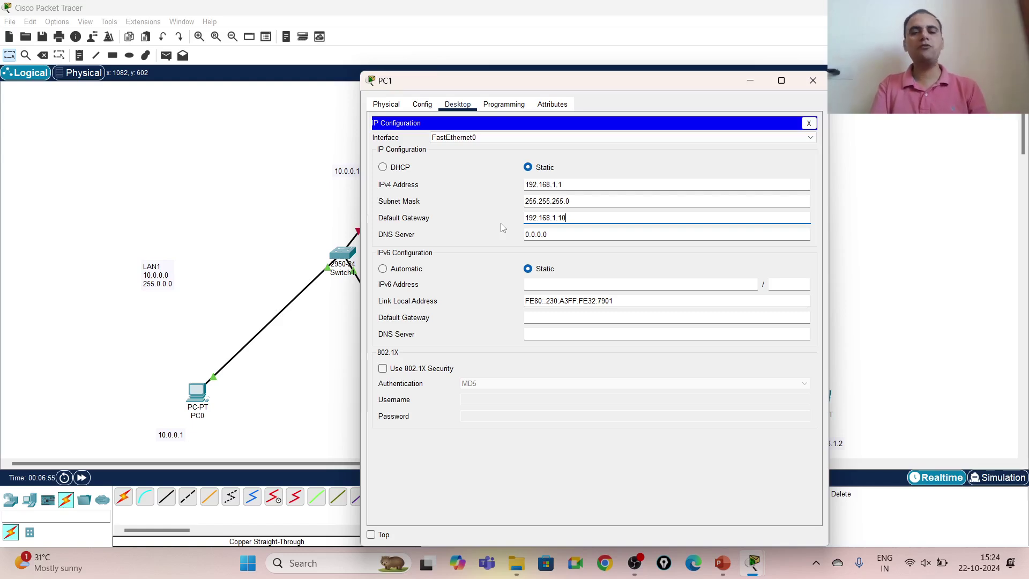
left_click(810, 86)
Give Laptop1 the static IPv4 address 192.168.1.2 with subnet mask 255.255.255.0
left_click(819, 406)
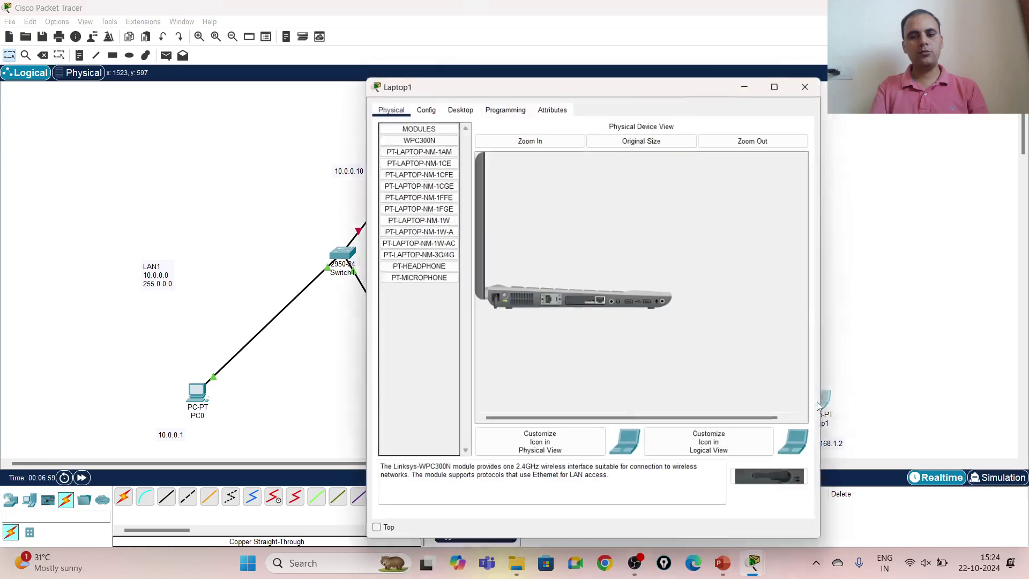
left_click(459, 111)
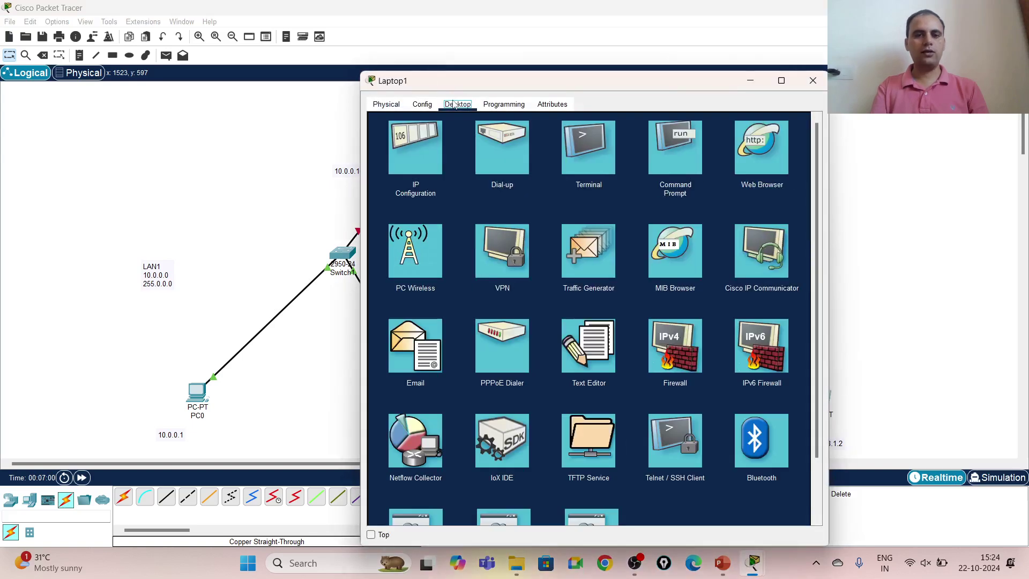
left_click(395, 167)
type("192.168.1.0")
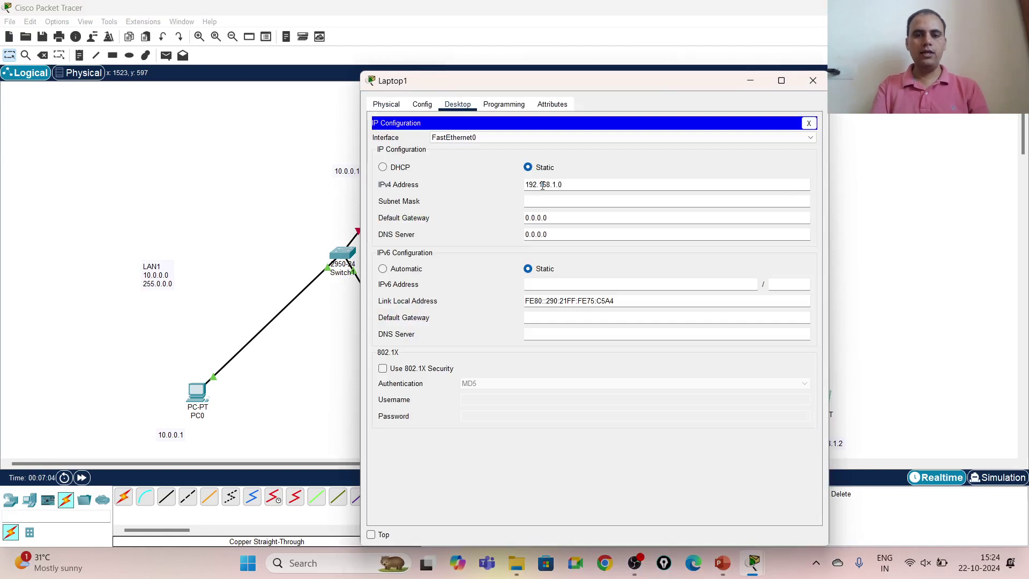
left_click(578, 203)
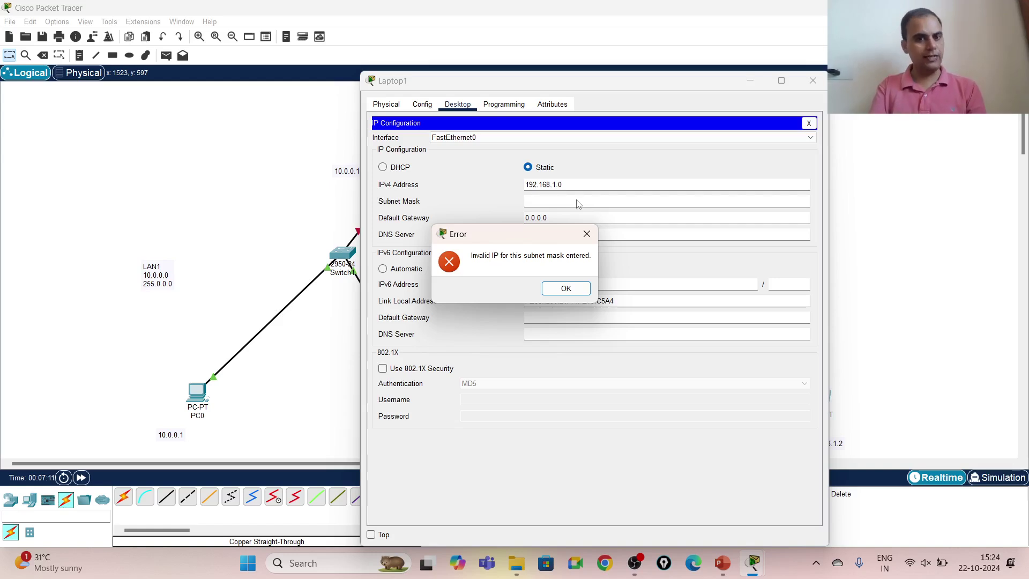
left_click(563, 288)
left_click(548, 184)
type("192.168.1.2")
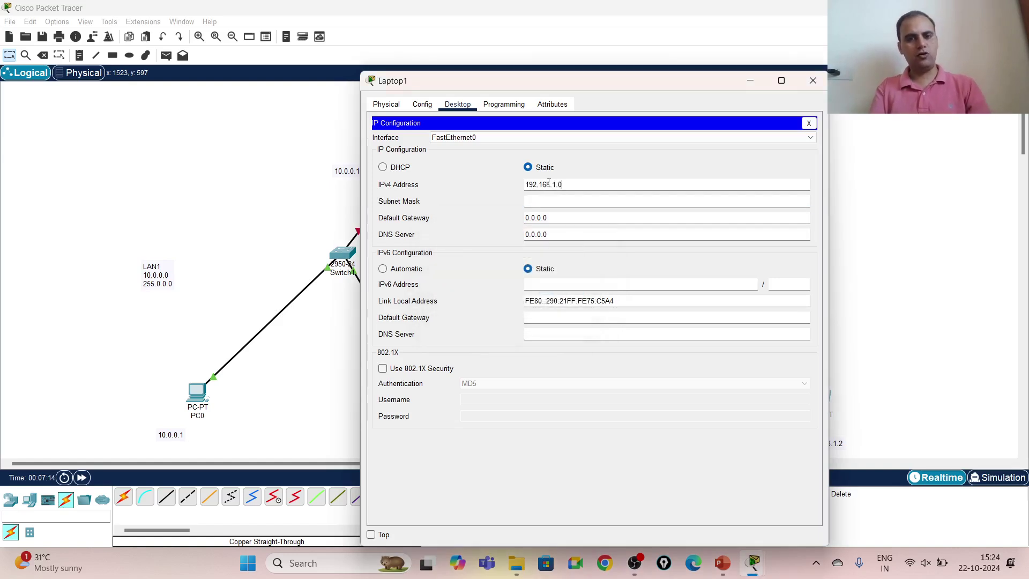
left_click(547, 200)
Set Laptop1's default gateway to 192.168.1.10 and close its configuration window
key("Tab")
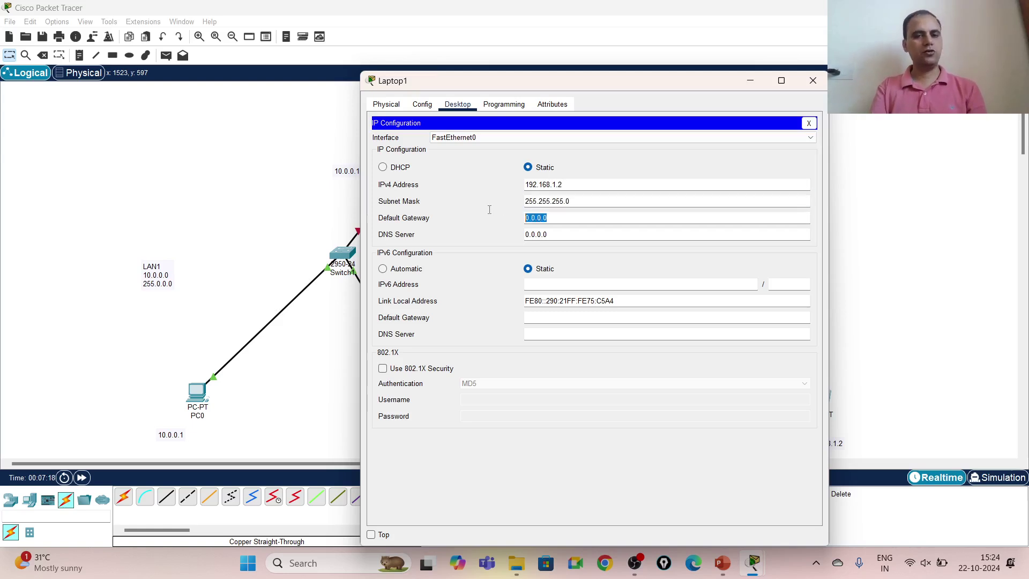
type("192.168.1.0")
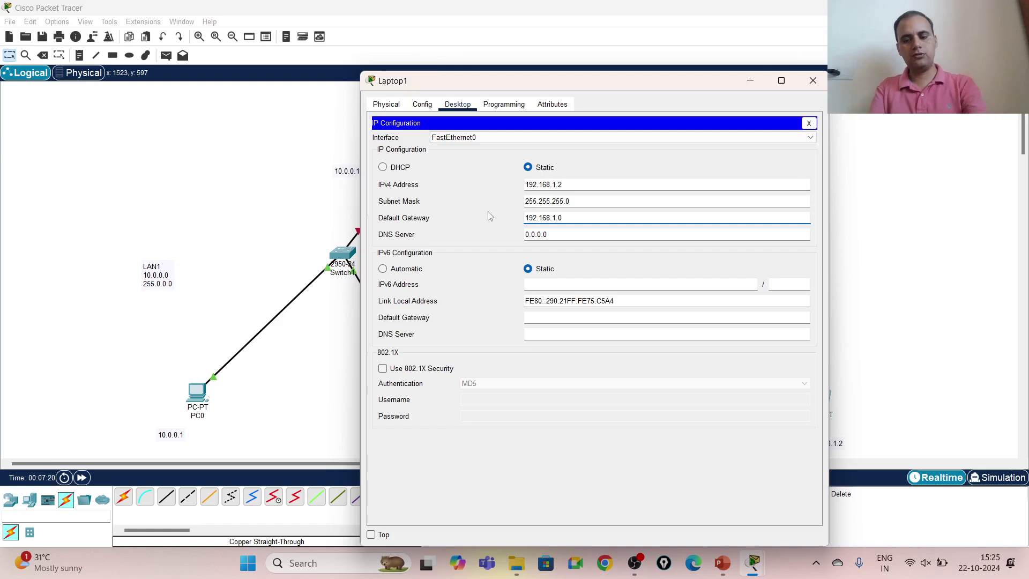
type("10")
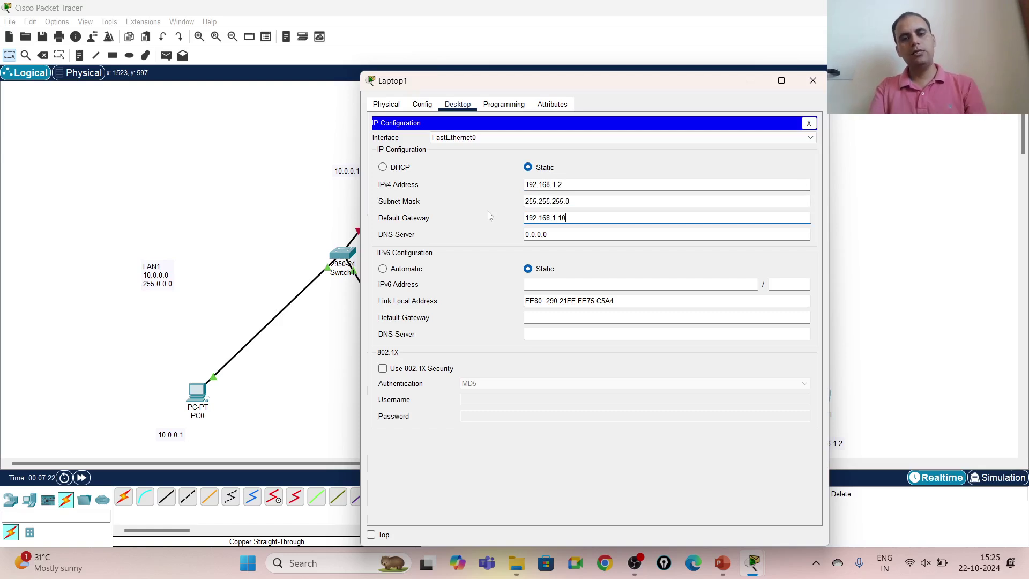
left_click(822, 82)
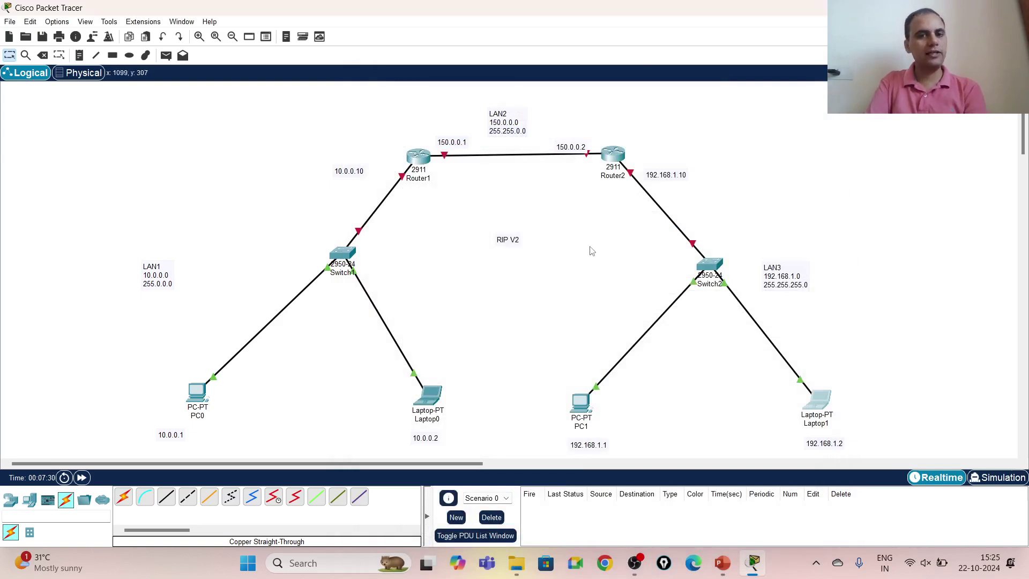
Send a simple PDU from PC0 to Laptop0 to test connectivity within LAN1
left_click(166, 55)
left_click(197, 393)
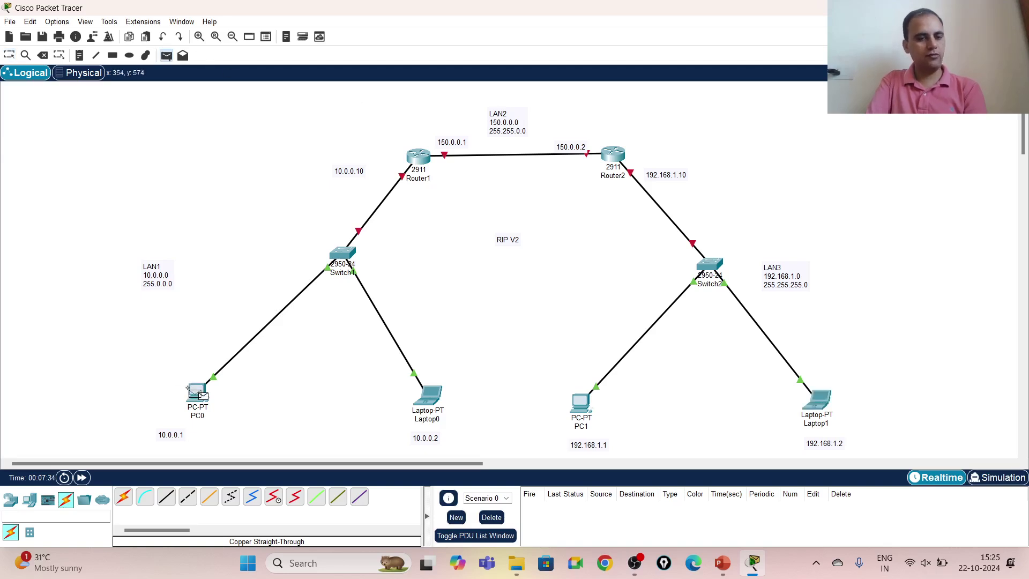
left_click(427, 389)
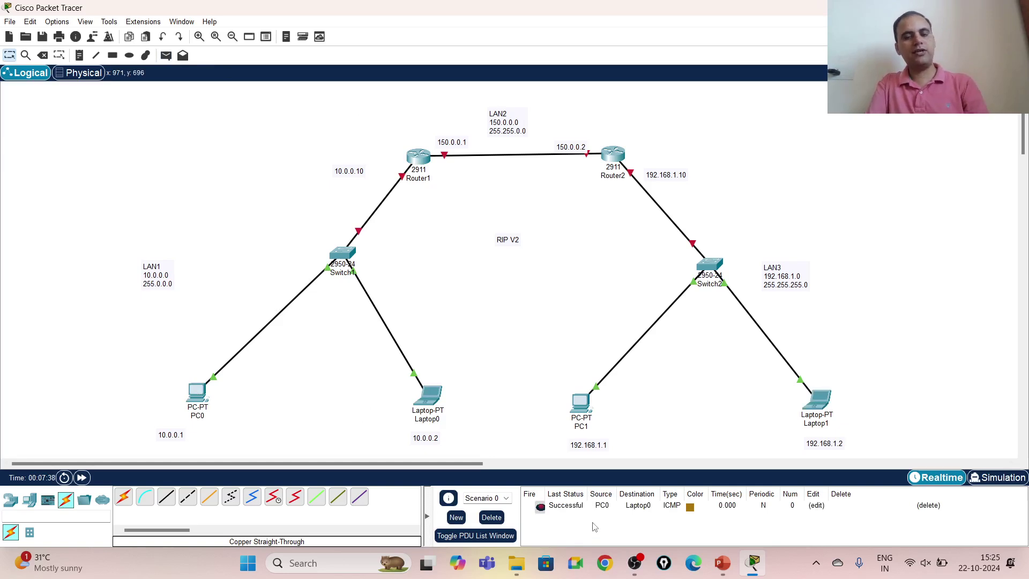
Launch ZoomIt, magnify the PDU list and underline the test's source and destination, then exit the magnified view
left_click(348, 568)
type("zoom")
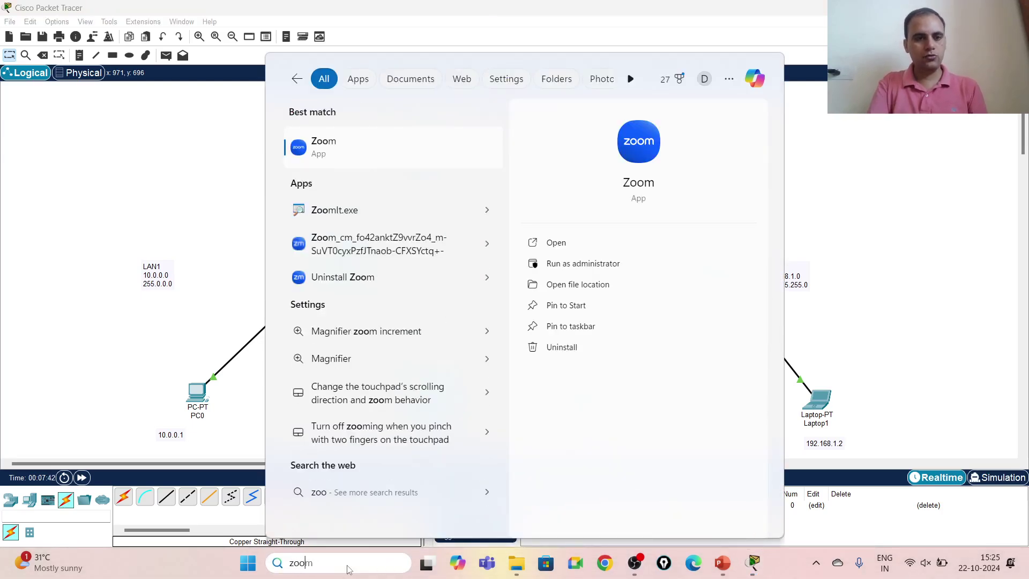
left_click(324, 215)
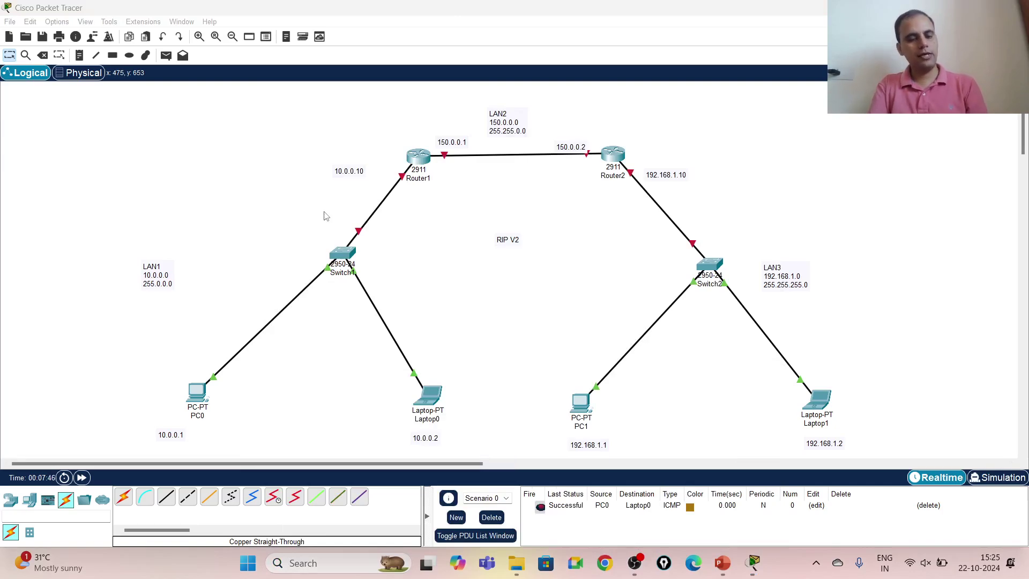
key("ctrl+1")
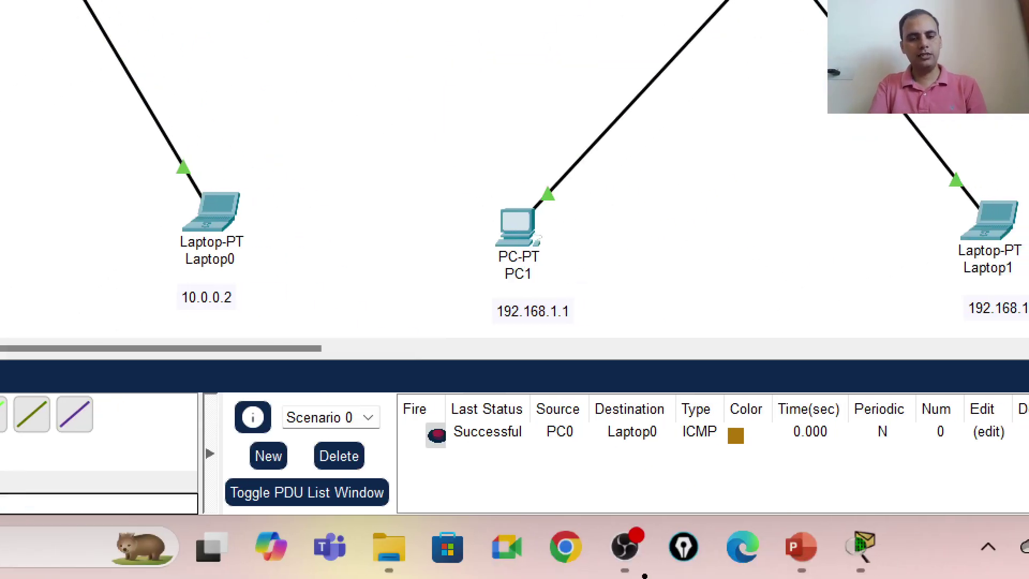
left_click_drag(544, 445, 675, 442)
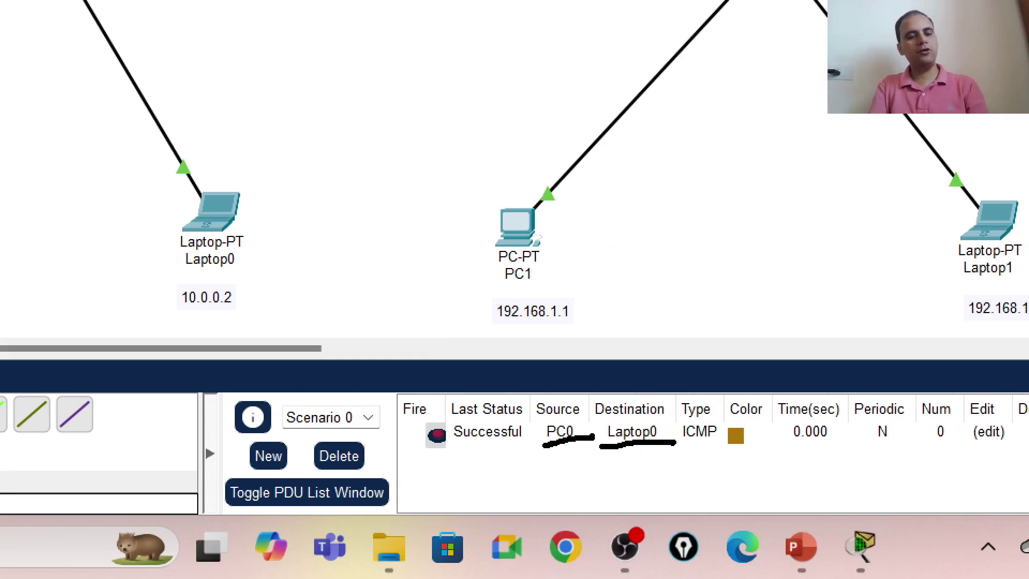
key("Escape")
Send a simple PDU from PC1 to Laptop1 to test connectivity within LAN3
left_click(166, 55)
left_click(581, 401)
left_click(818, 401)
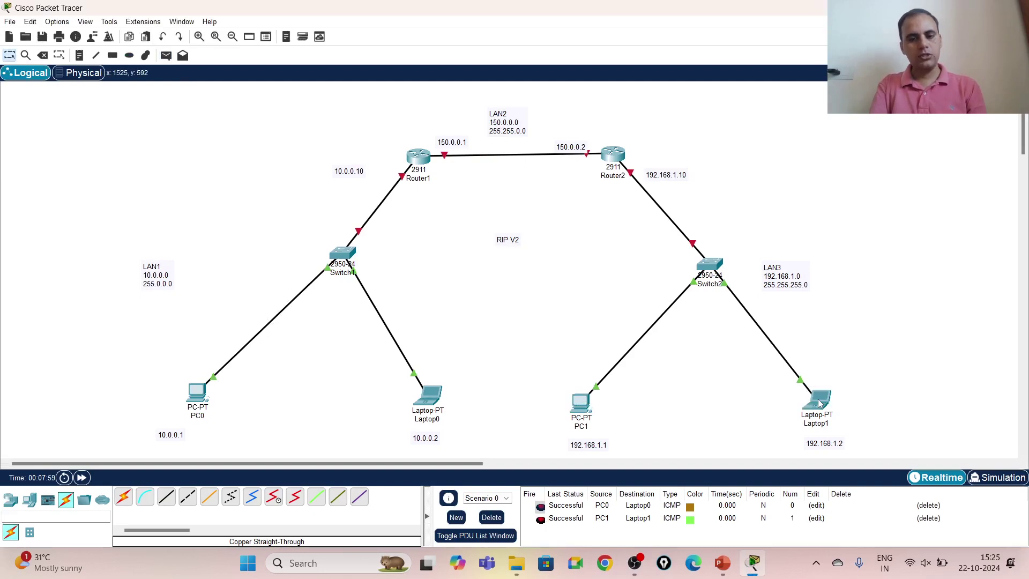
Send a simple PDU from PC0 to PC1 and underline its status in the magnified PDU list
left_click(167, 55)
left_click(196, 391)
left_click(578, 401)
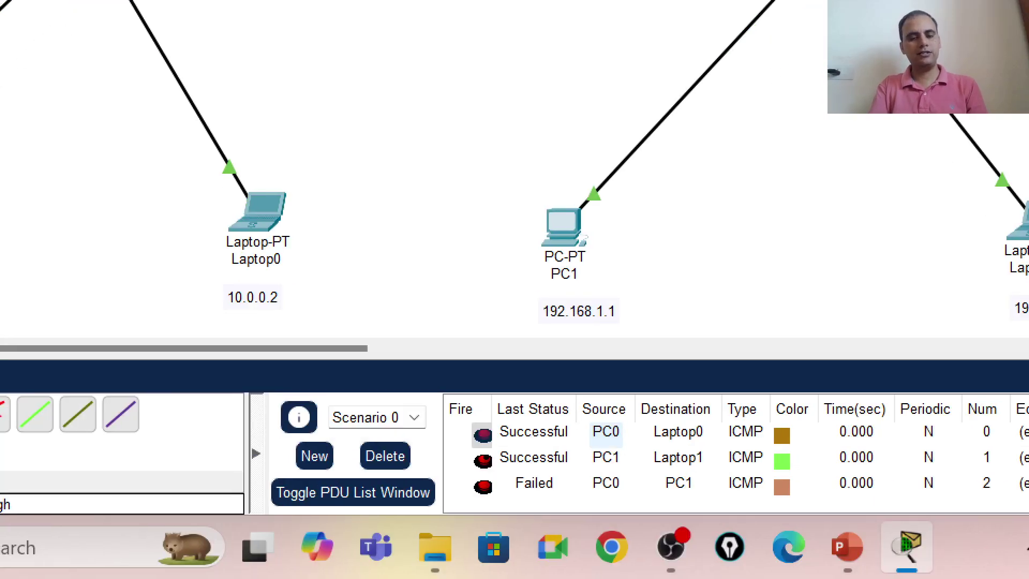
left_click_drag(515, 496, 583, 495)
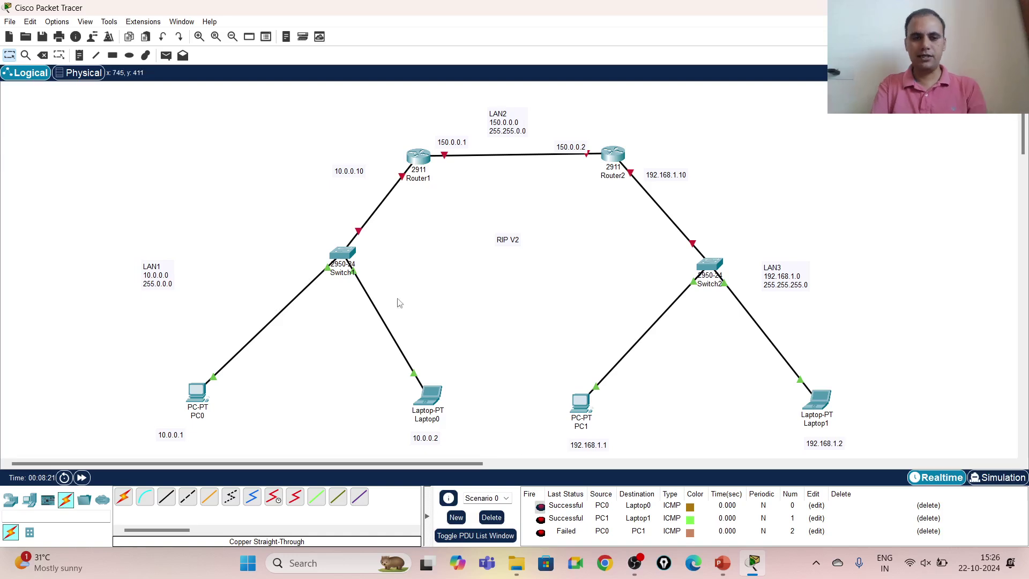
Open Router1's command line, answer no to the initial configuration dialog and enter privileged mode with enable
left_click(424, 163)
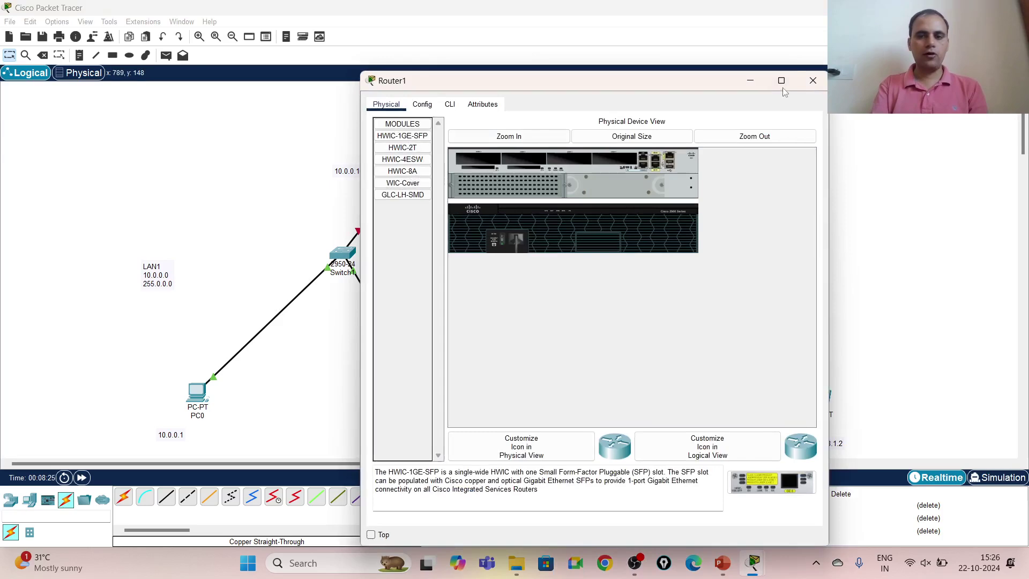
left_click(813, 80)
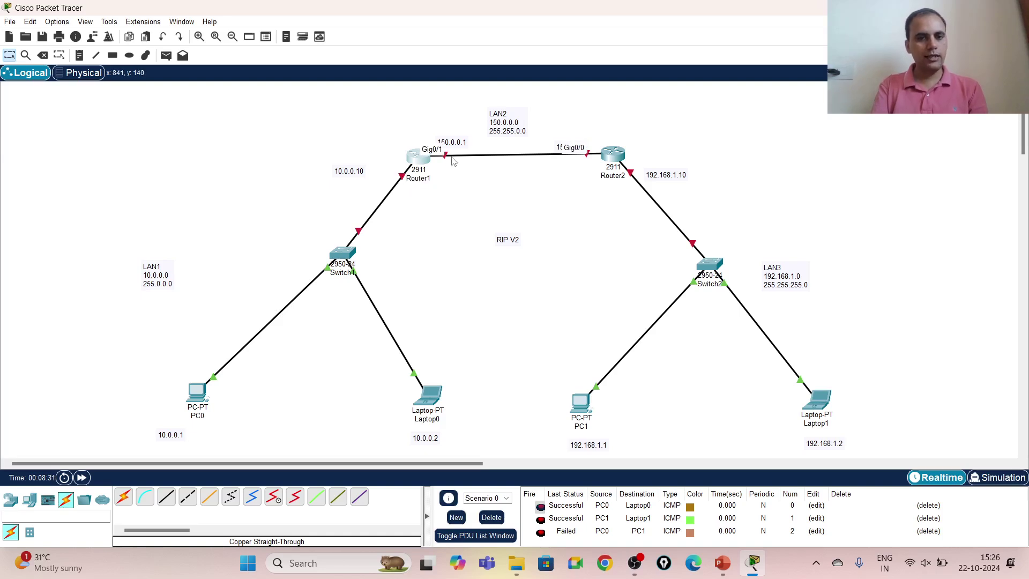
left_click(422, 161)
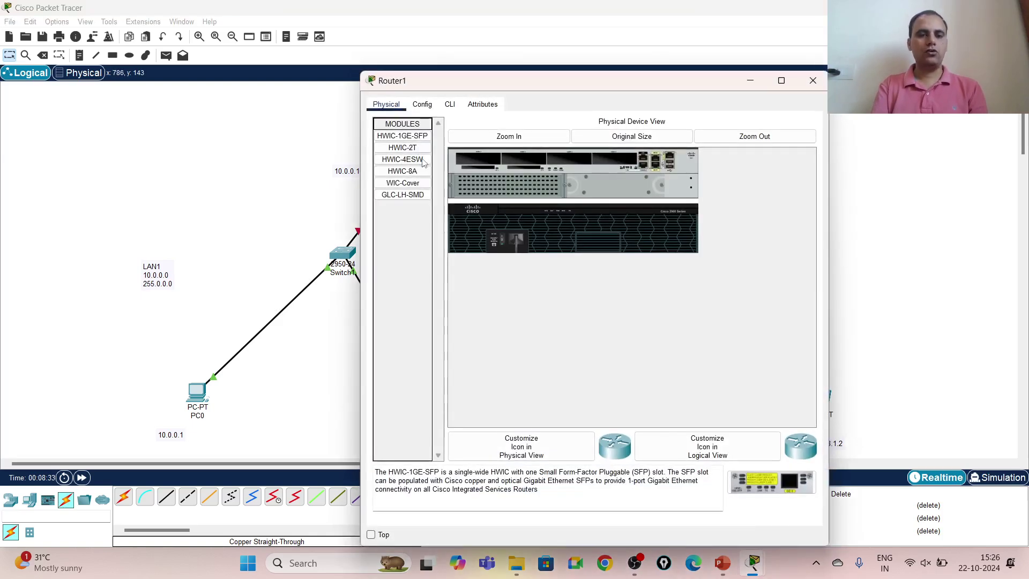
left_click(453, 106)
left_click(679, 488)
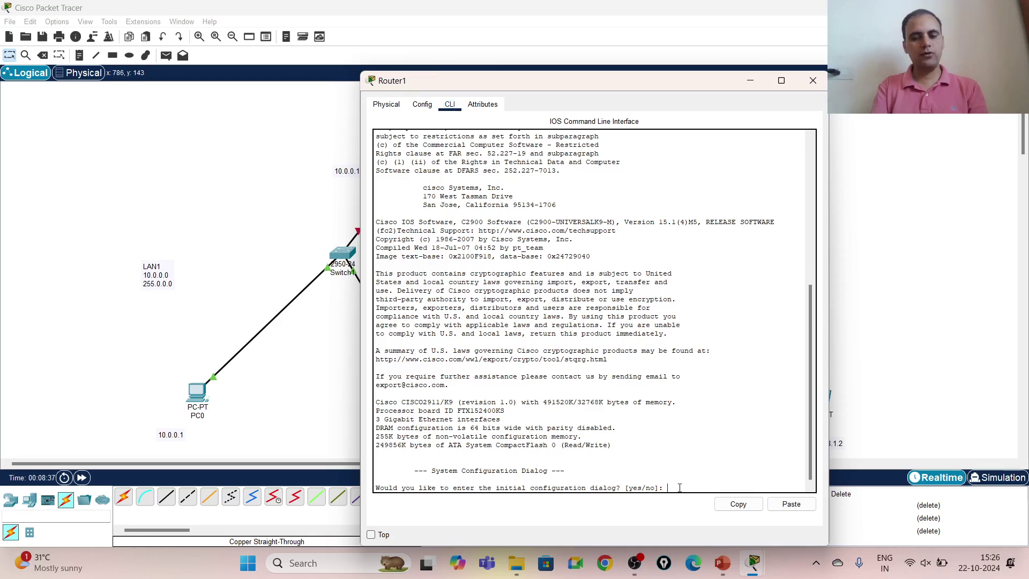
type("no")
key("Return")
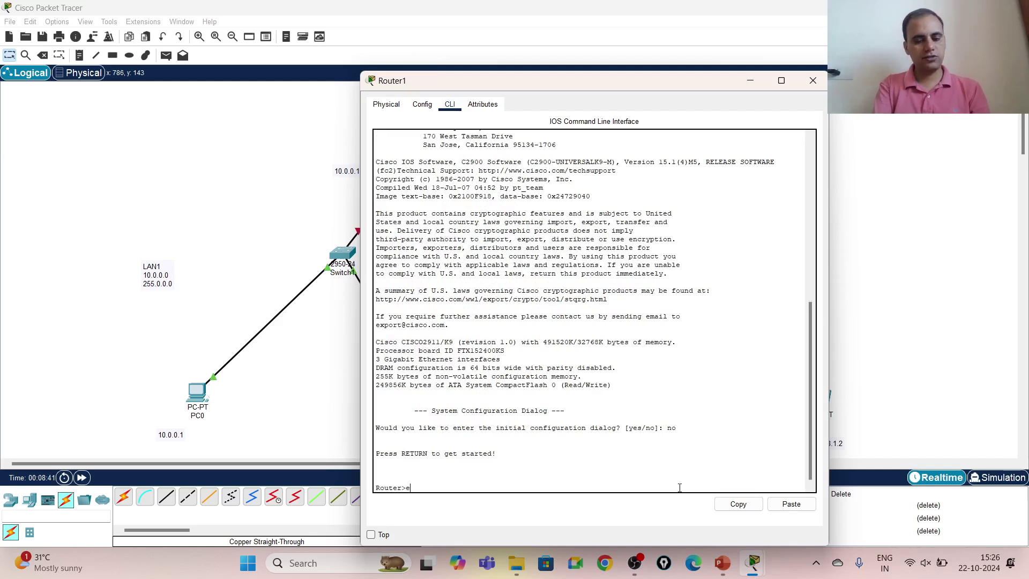
type("enable")
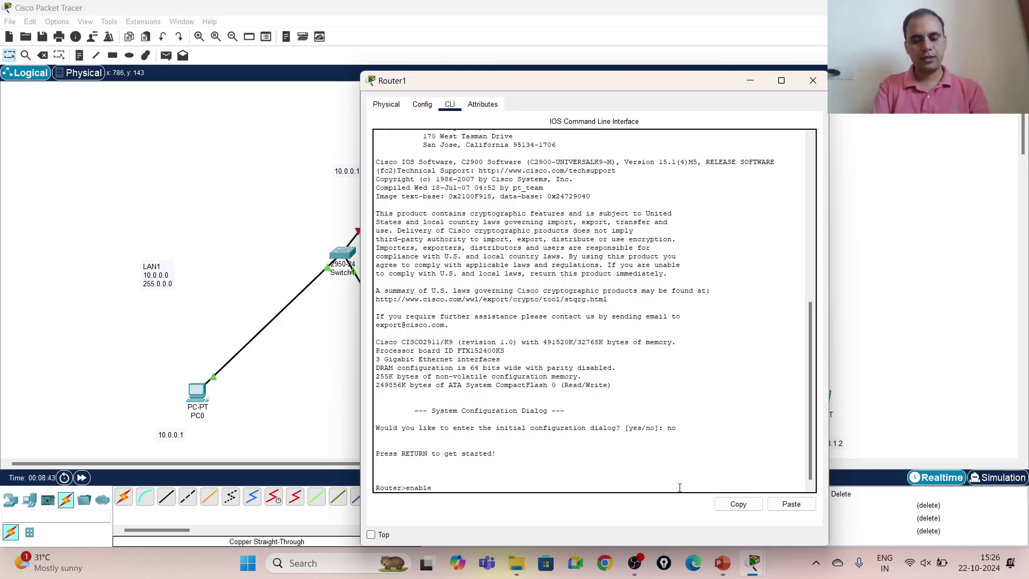
key("Return")
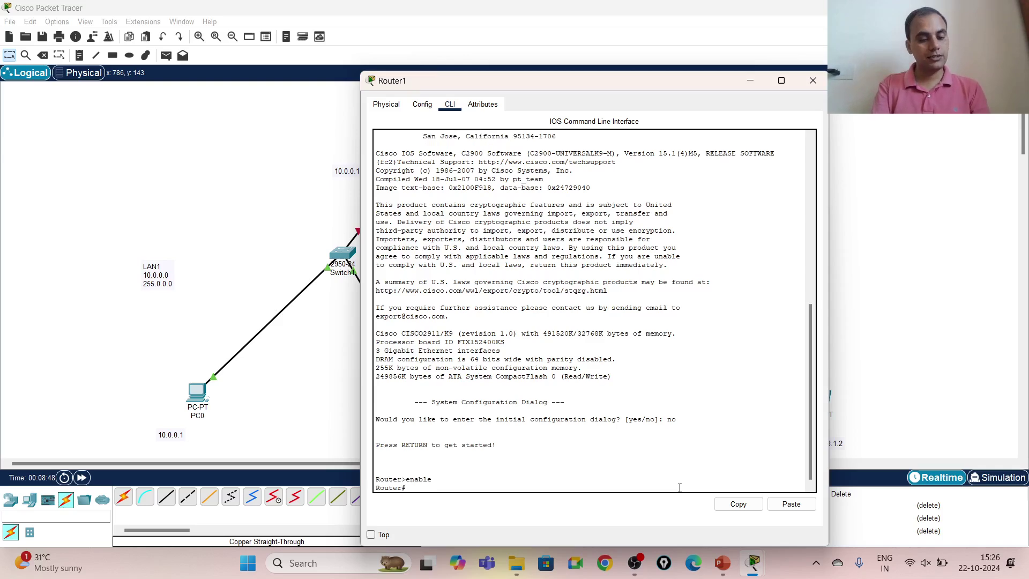
Try to enter Router1's global configuration mode with the command "configuration terminal"
type("configur")
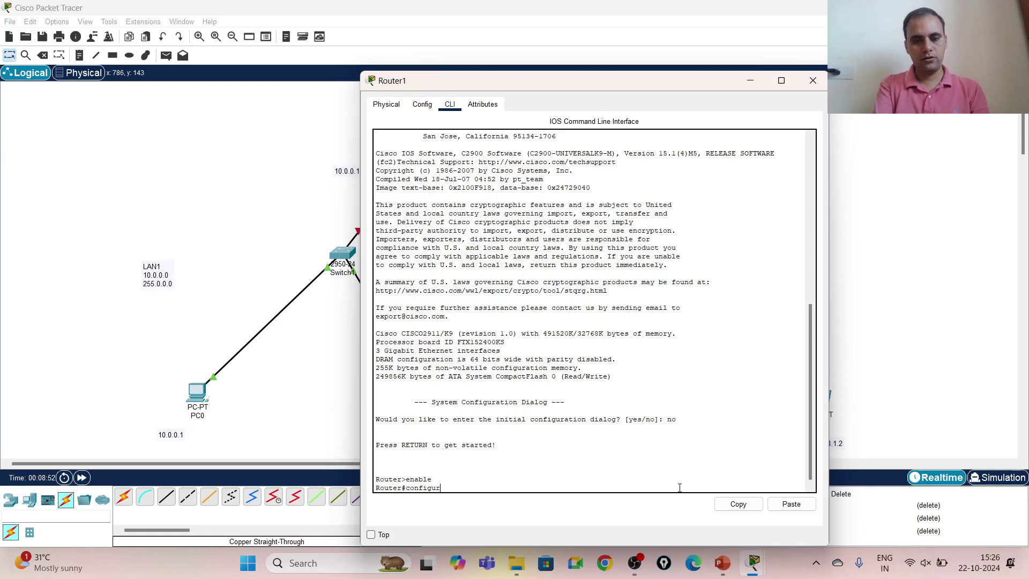
type("ation terminal")
key("Return")
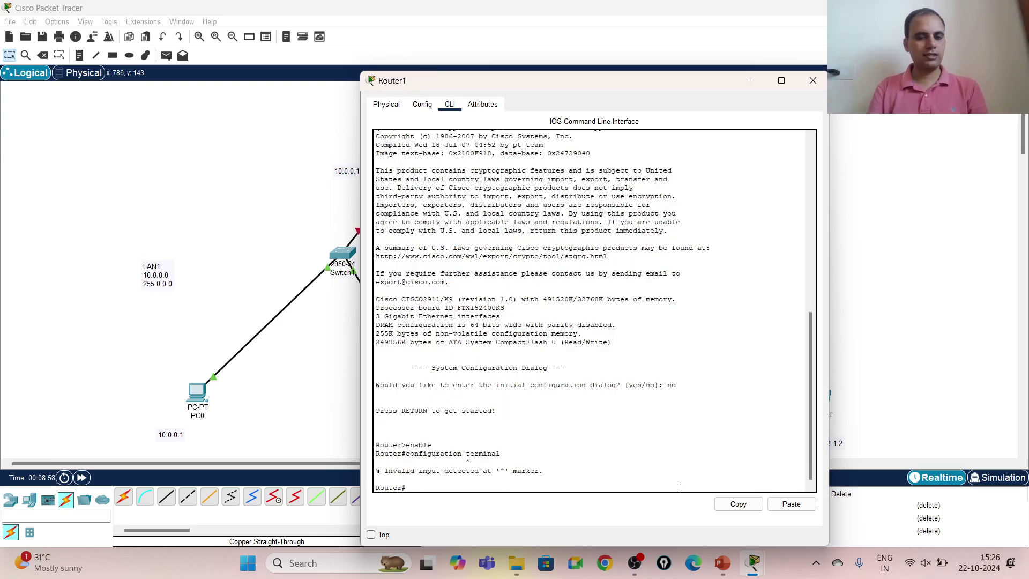
Replace the recalled command with "config t" and run it to enter Router1's global configuration mode
key("Up")
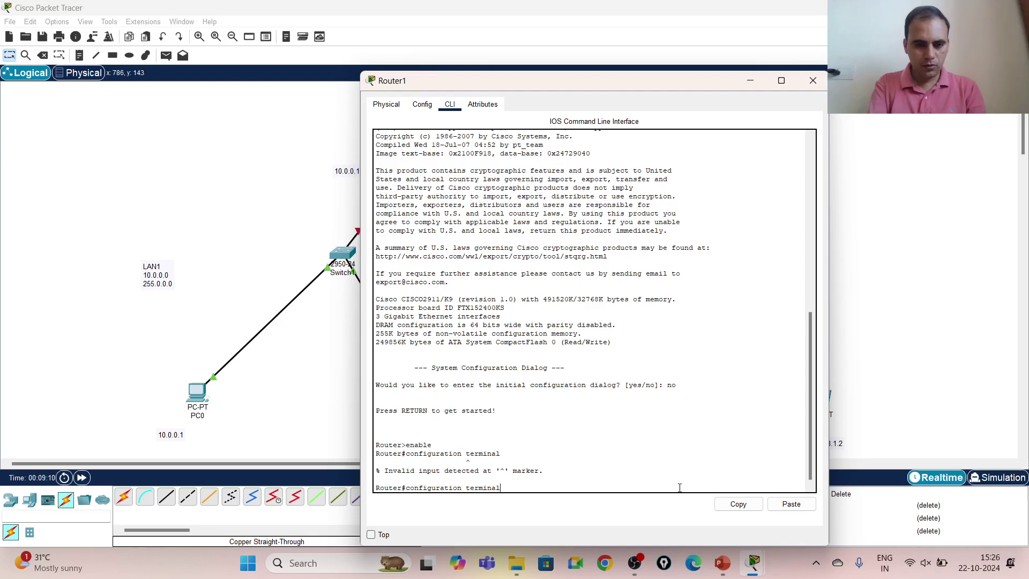
key("BackSpace")
key("BackSpace")
key("BackSpace")
key("BackSpace")
key("BackSpace")
key("BackSpace")
key("BackSpace")
key("BackSpace")
key("BackSpace")
key("BackSpace")
key("BackSpace")
key("BackSpace")
key("BackSpace")
key("BackSpace")
key("BackSpace")
key("BackSpace")
key("BackSpace")
key("BackSpace")
key("BackSpace")
key("BackSpace")
type("config t")
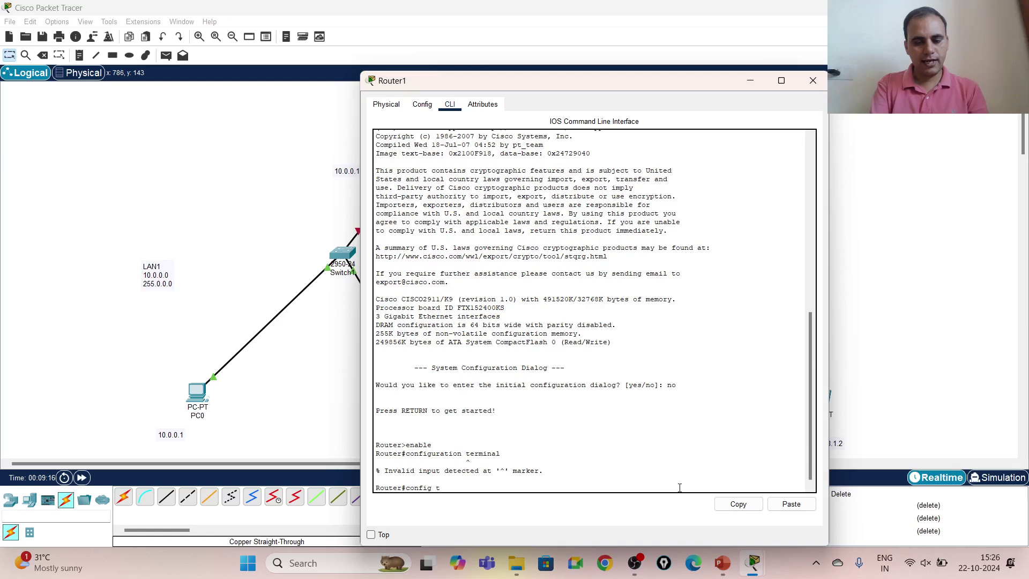
key("Return")
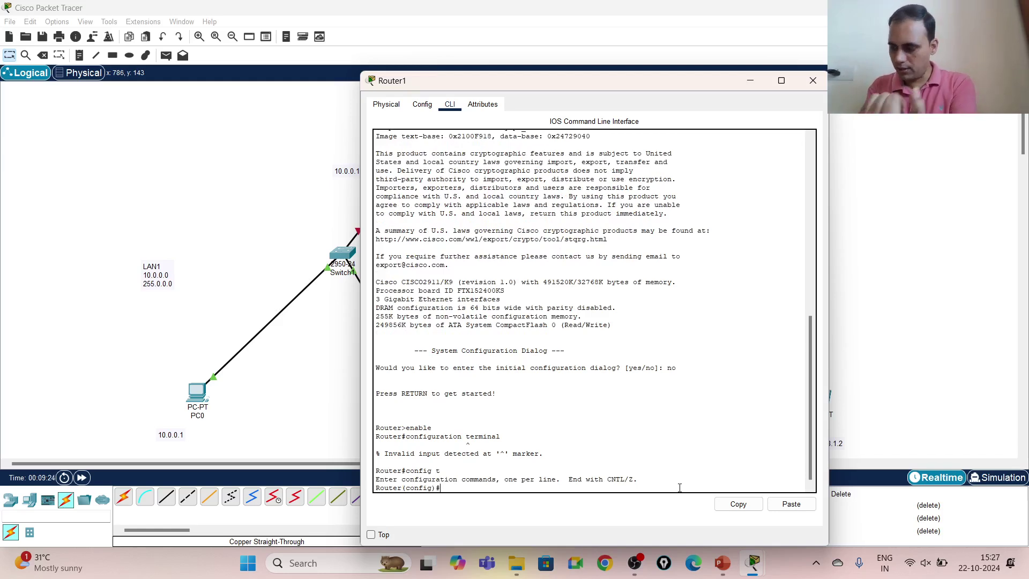
Check Router1's interface names and enter interface configuration mode for gigabitEthernet 0/0
type("i")
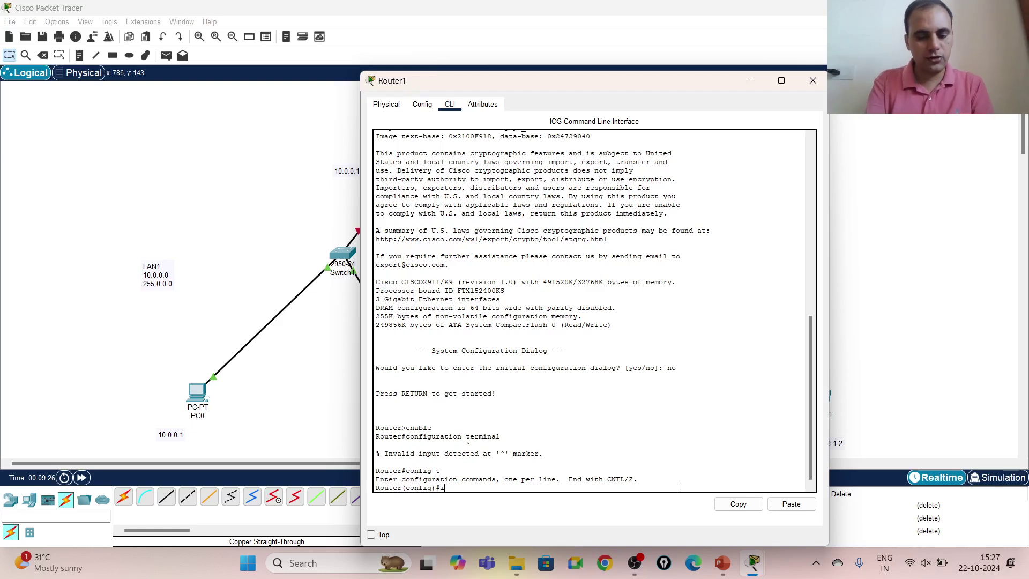
type("nterface")
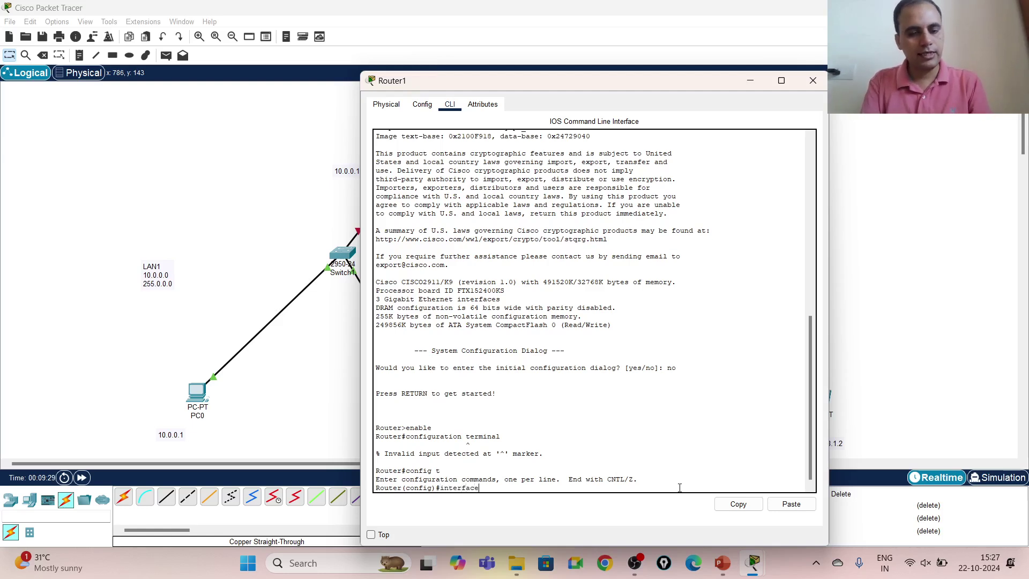
key("Tab")
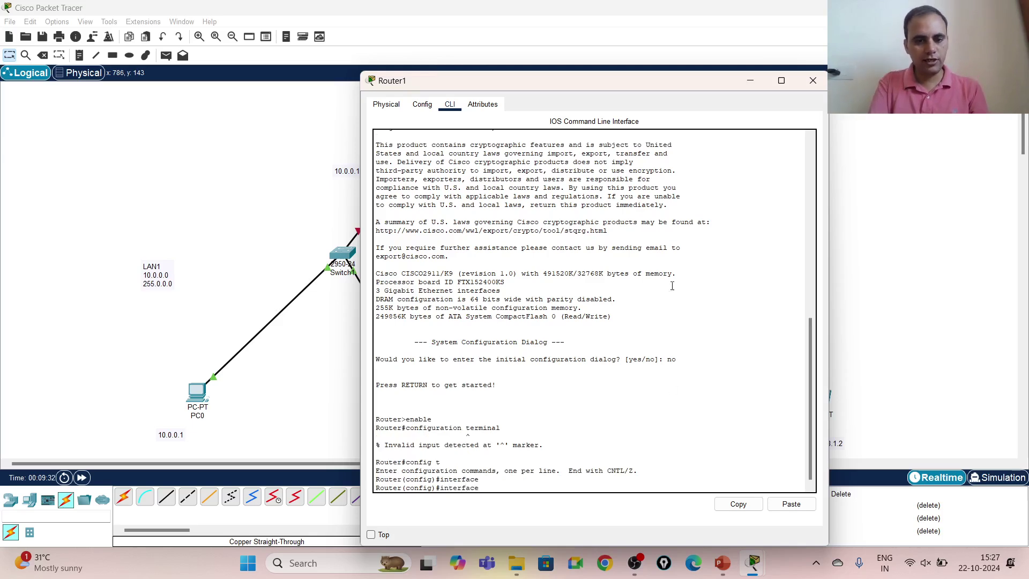
left_click(423, 104)
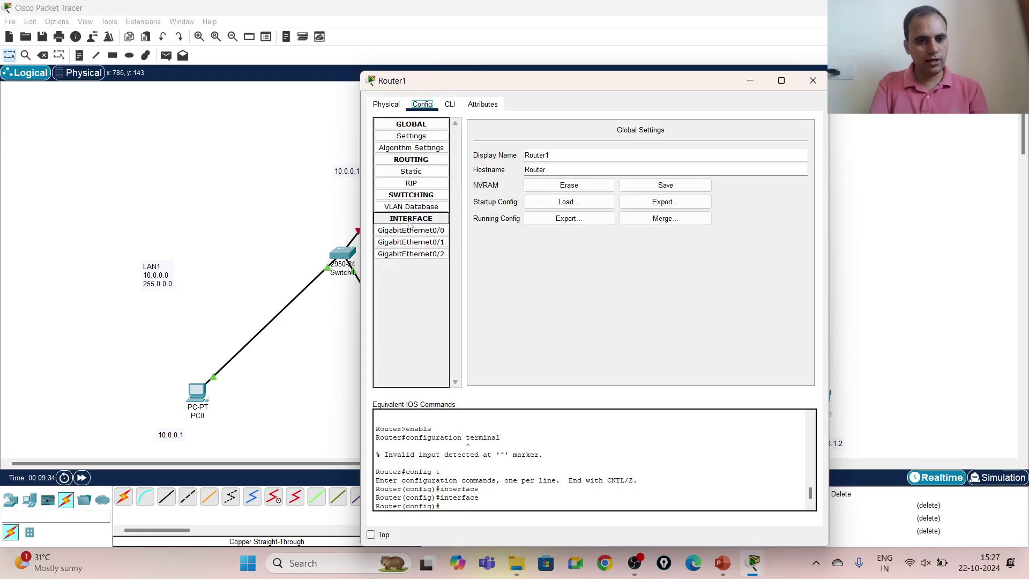
left_click(450, 104)
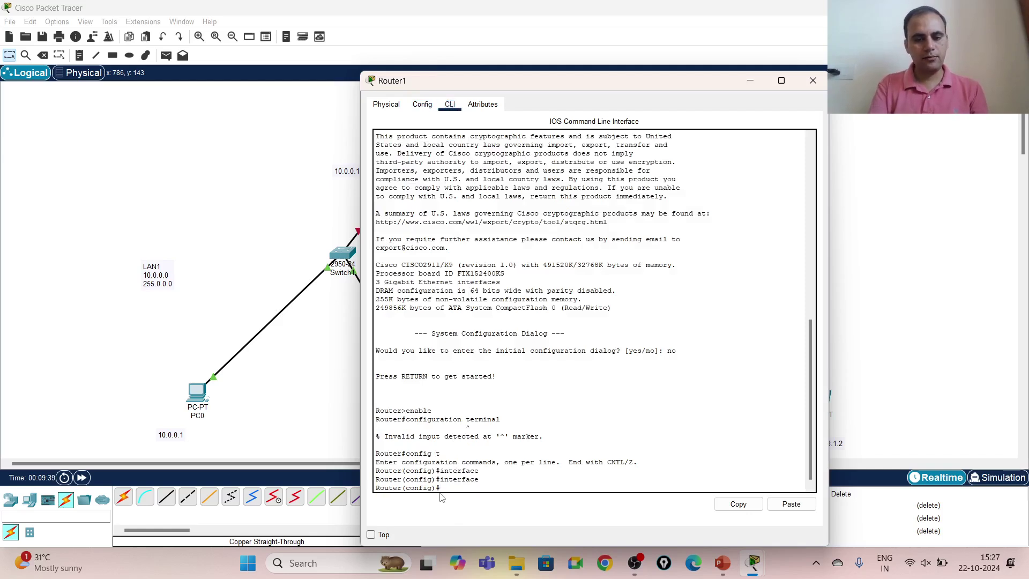
type("in")
key("Tab")
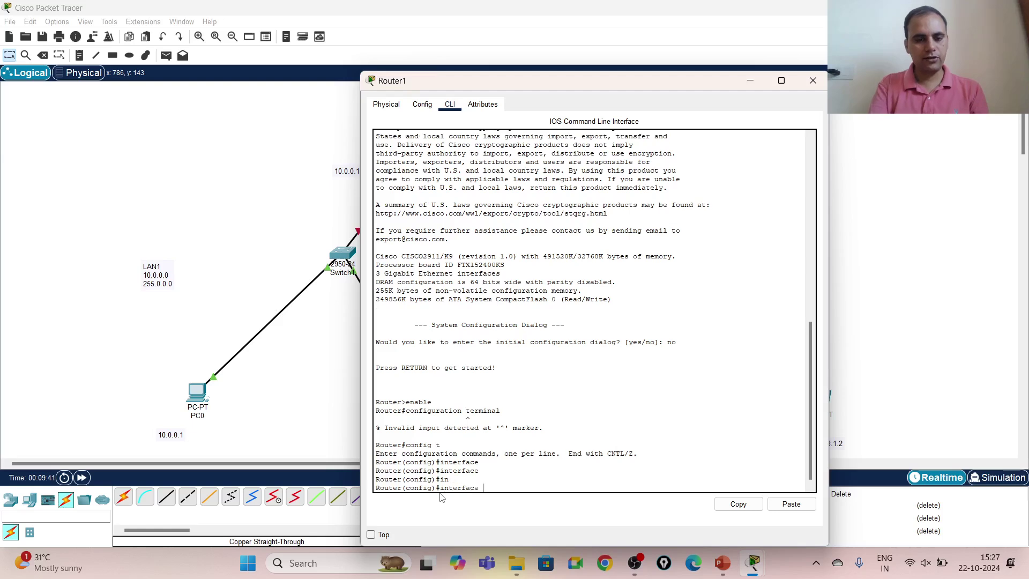
type("gig")
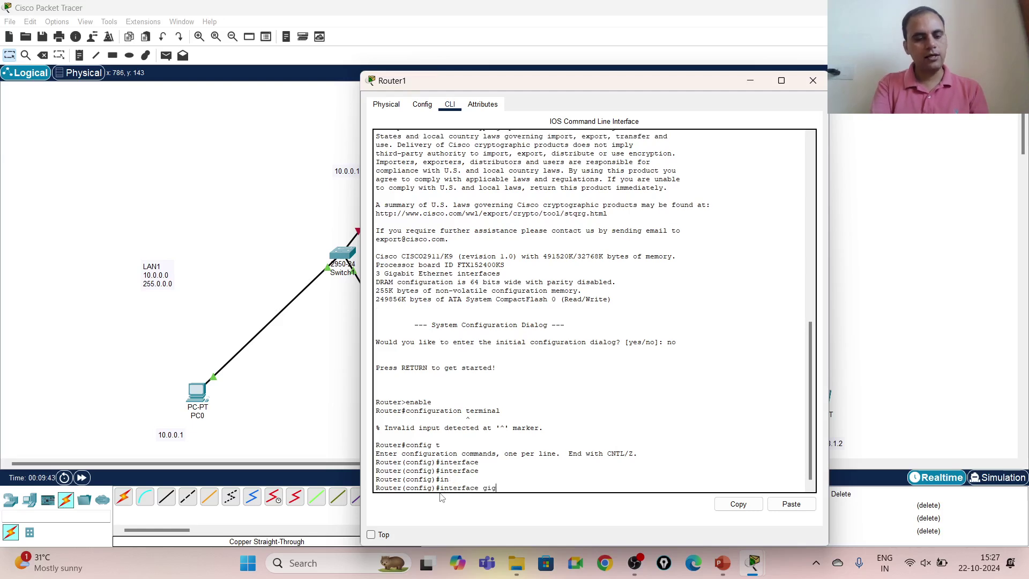
key("Tab")
type("0/0")
key("Return")
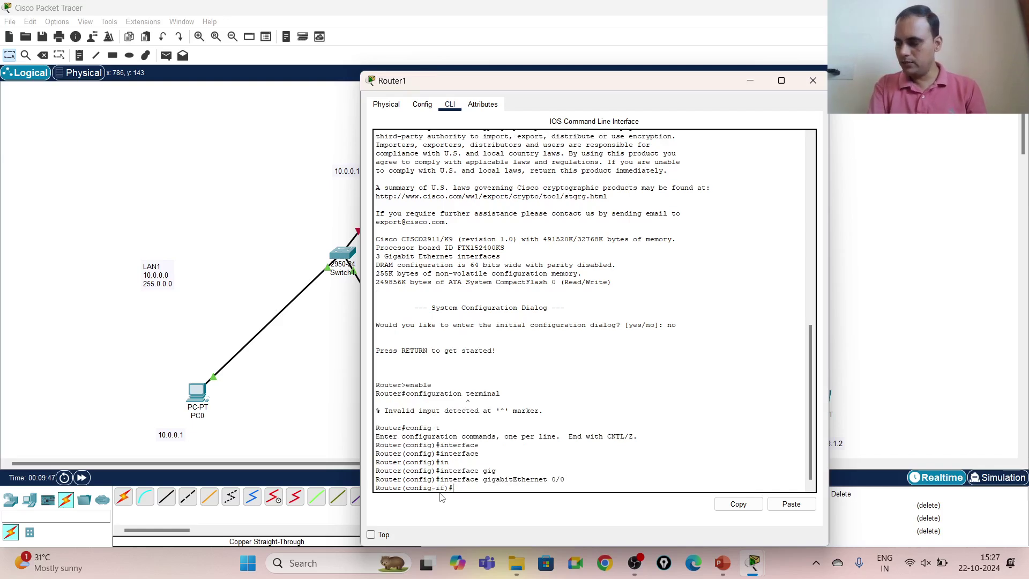
Assign IP address 10.0.0.10 with subnet mask 255.0.0.0 to Router1's gigabitEthernet 0/0 interface
type("ip address")
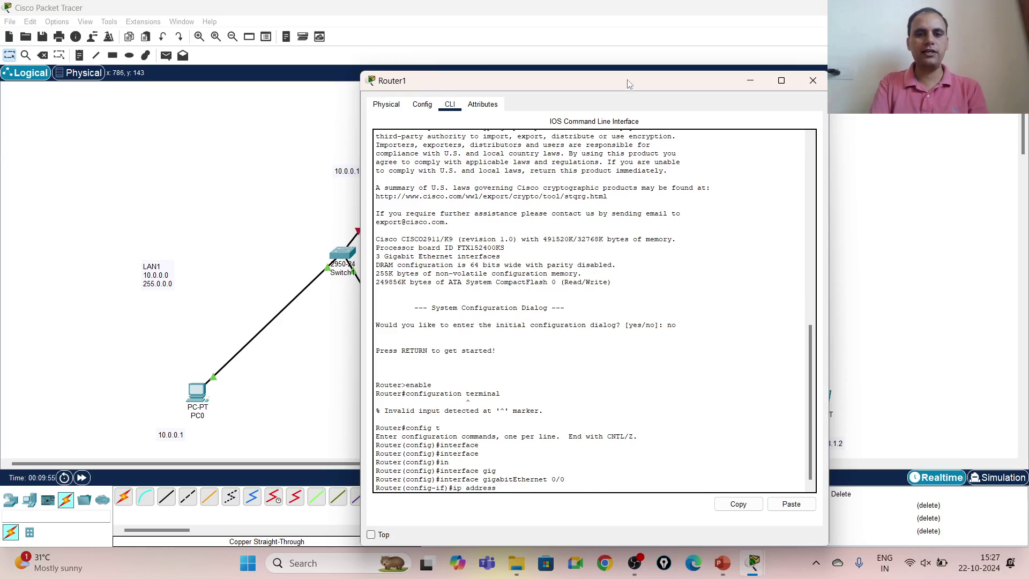
left_click_drag(627, 80, 701, 60)
type("10.0.0.10 2")
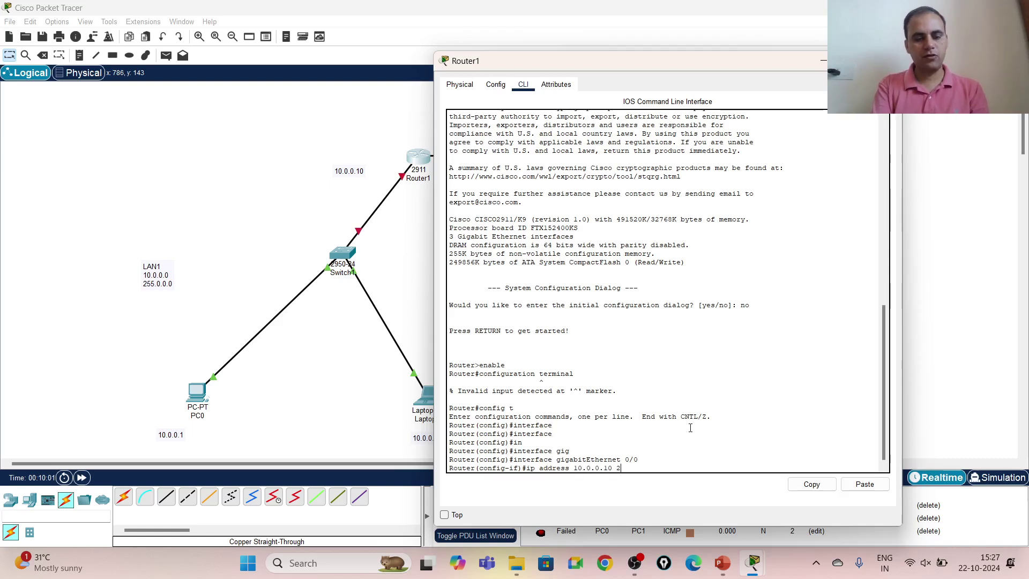
type("55.0")
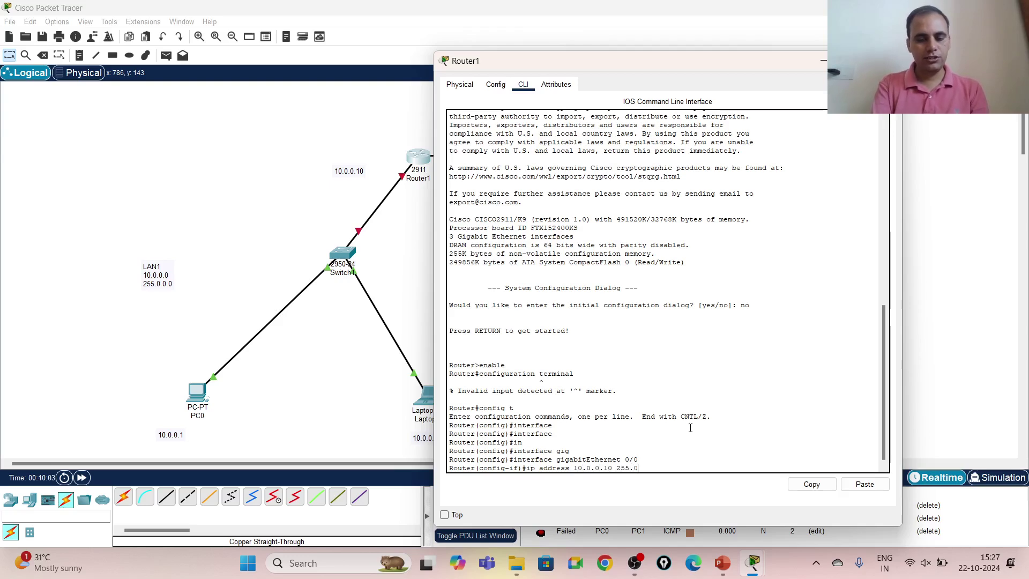
type(".0.0")
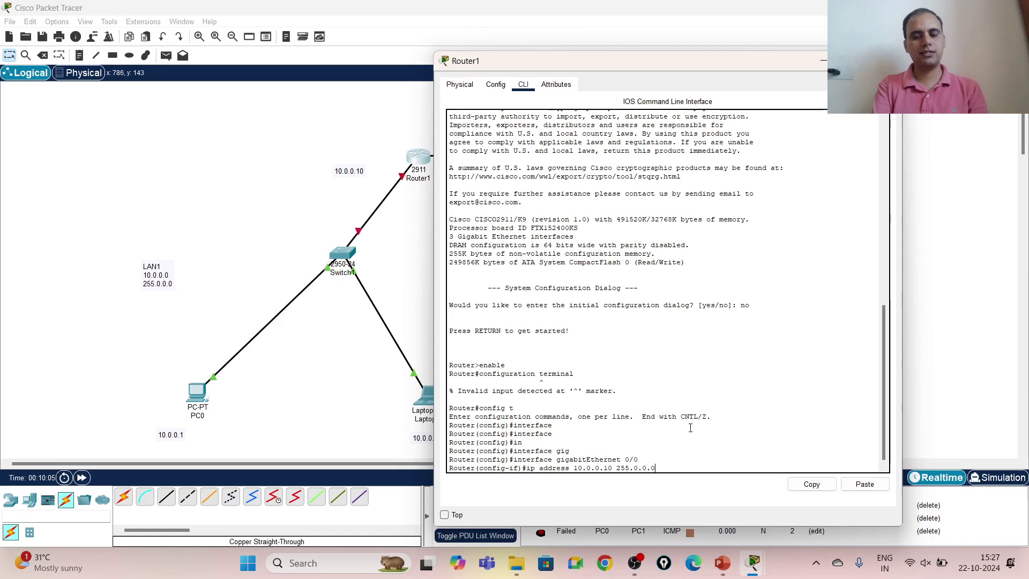
key("Return")
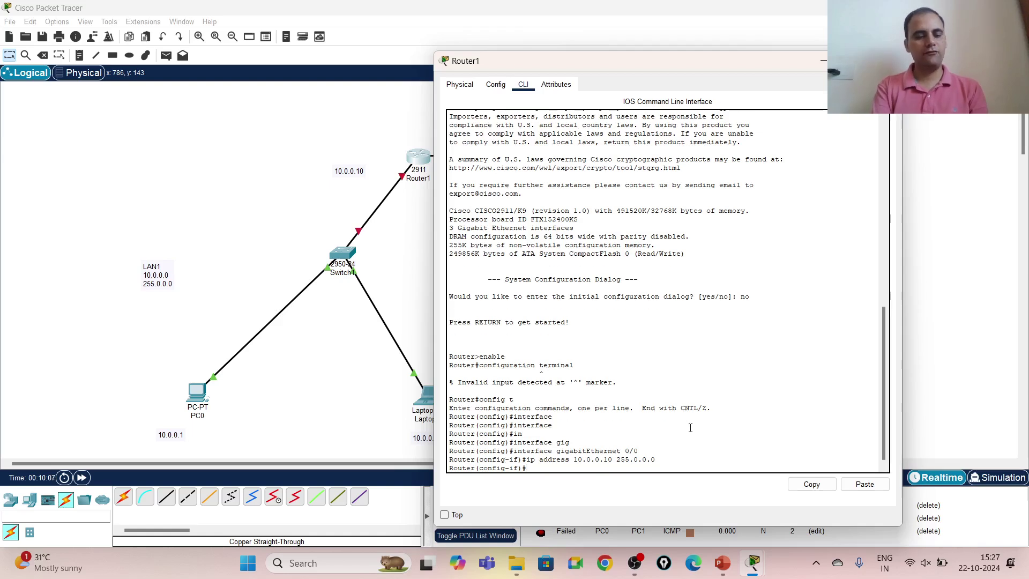
Enable Router1's gigabitEthernet 0/0 interface by running the command "no shut"
type("no")
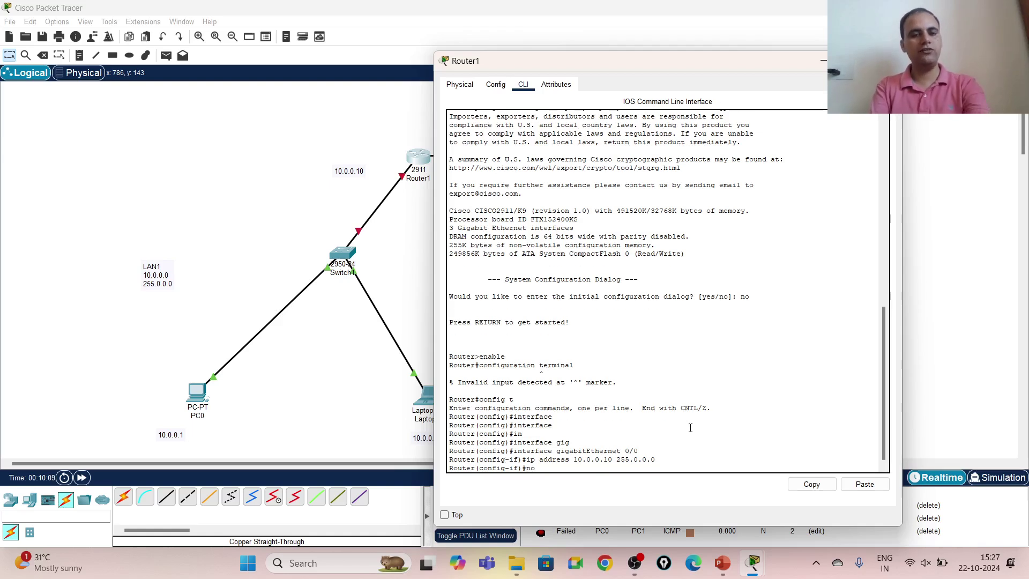
type(" shu")
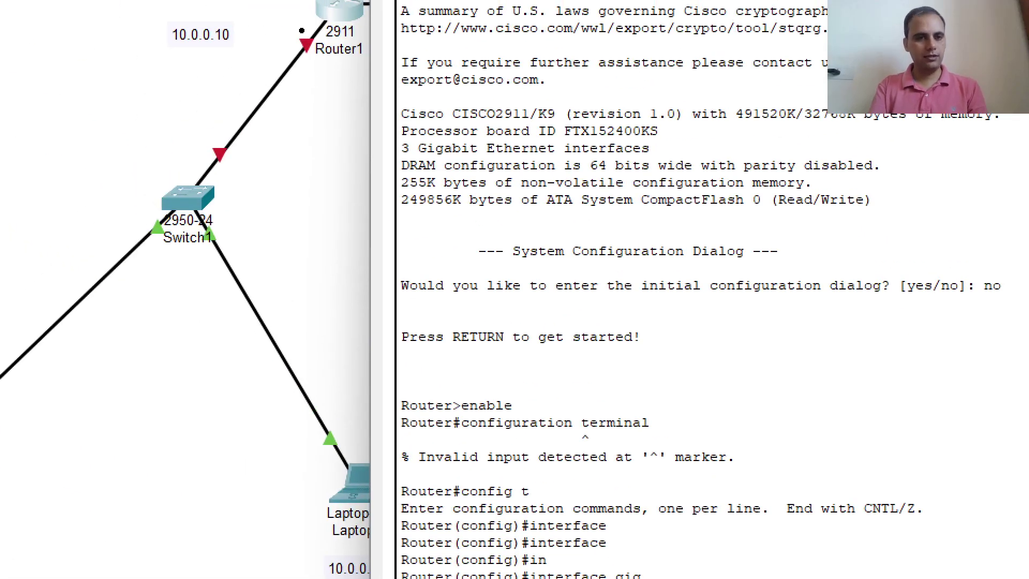
mouse_move(314, 31)
left_mouse_down()
mouse_move(282, 40)
mouse_move(201, 208)
mouse_move(341, 80)
mouse_move(308, 31)
left_mouse_up()
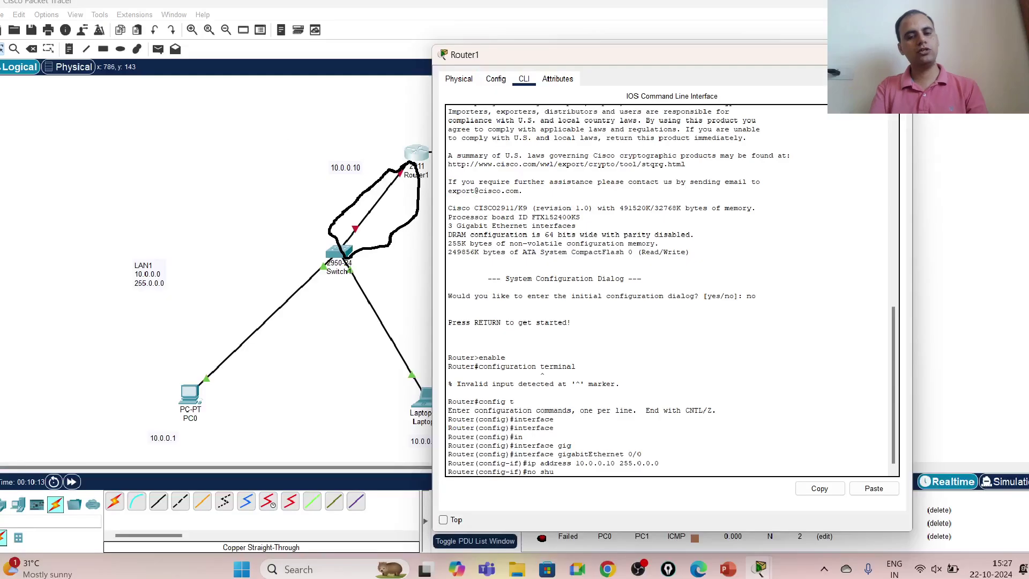
type("t")
key("Return")
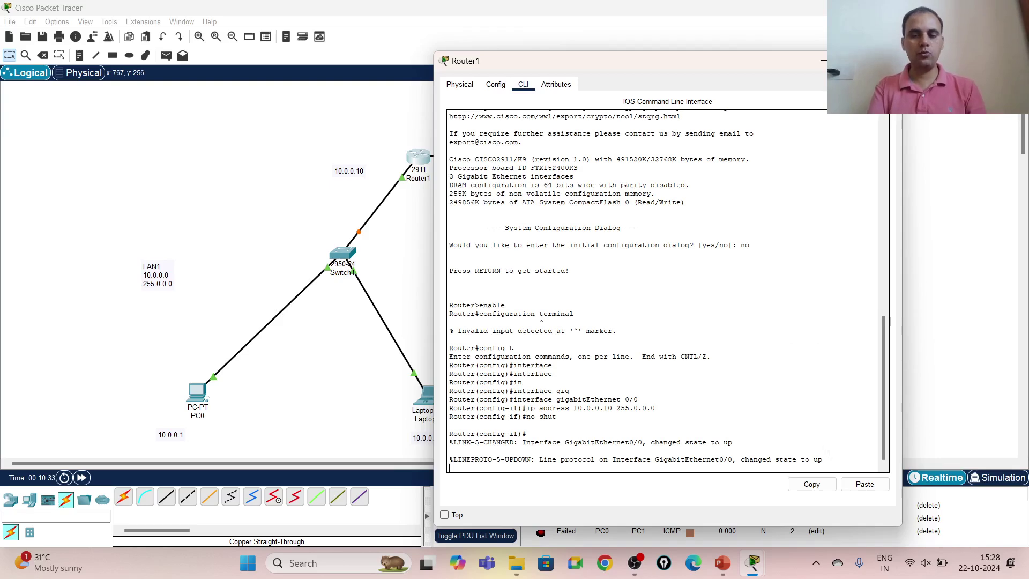
key("Return")
key("Return")
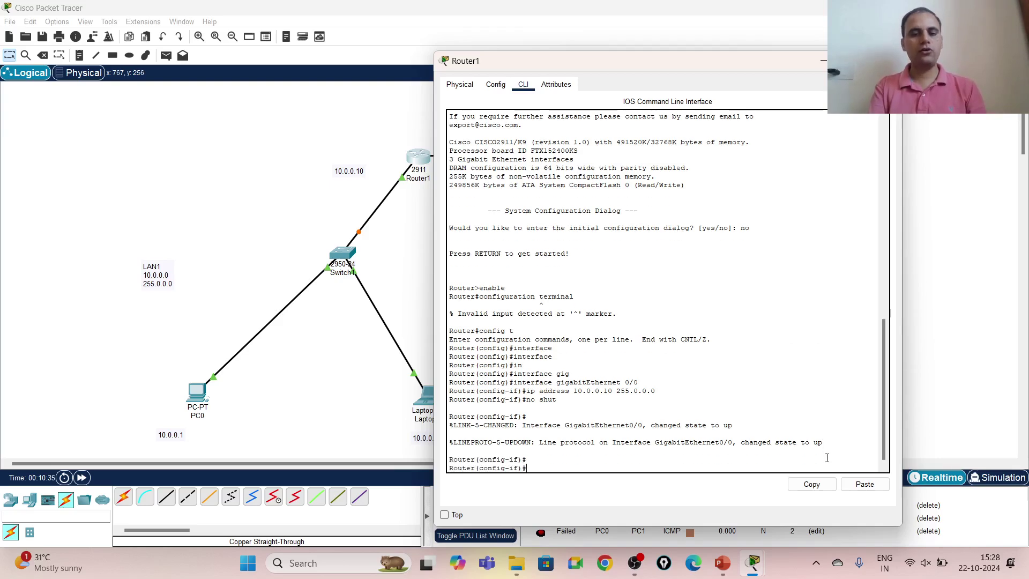
Enter interface configuration mode for Router1's gigabitethernet 0/1
type("inter")
key("Tab")
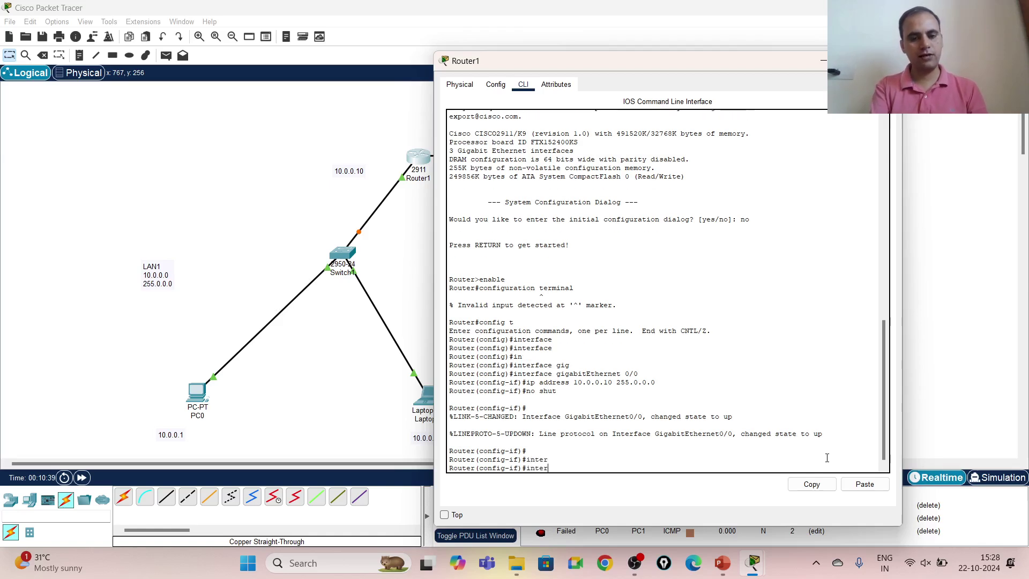
type("fa")
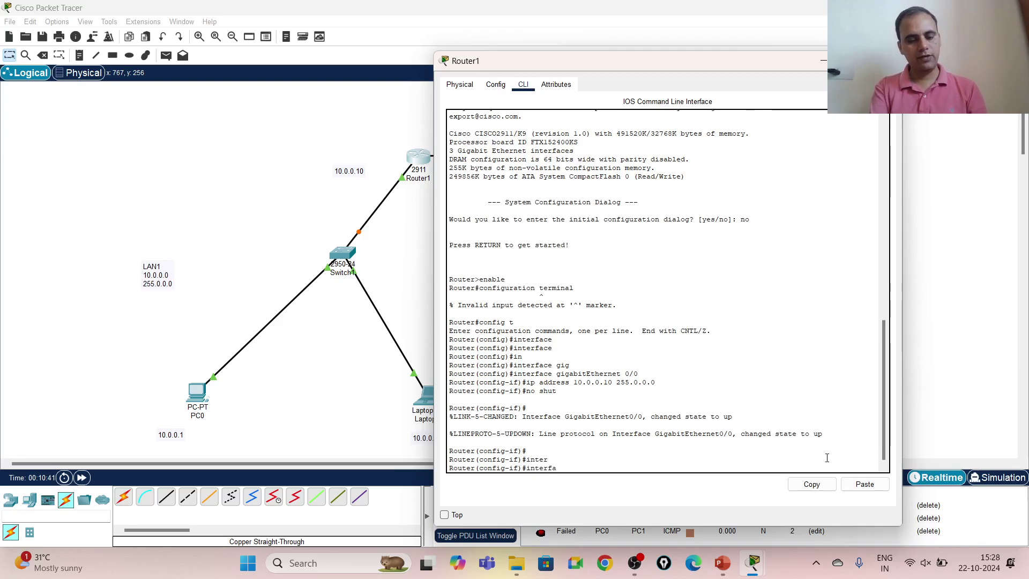
type("ce gigabitetherne")
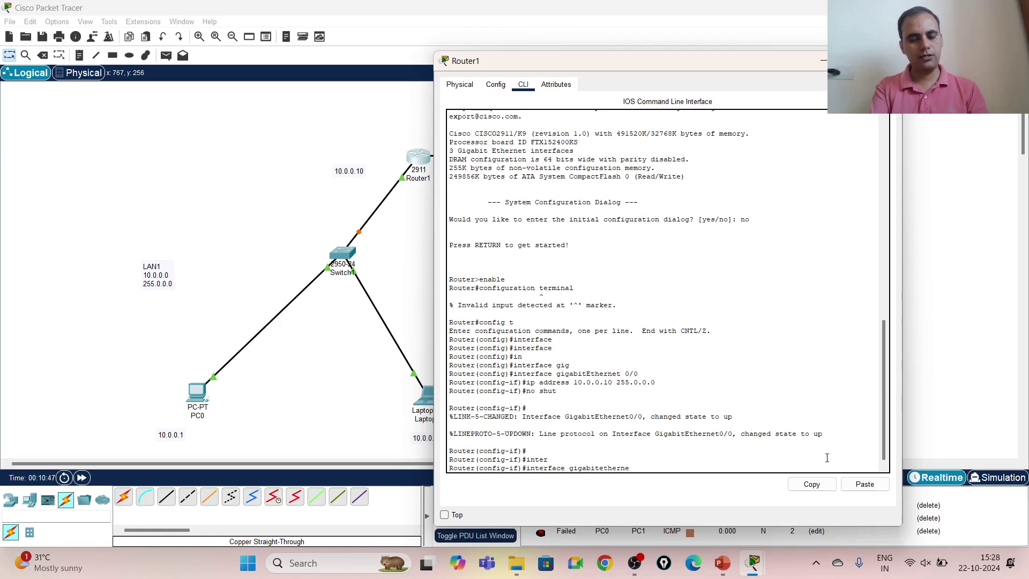
type("t 0")
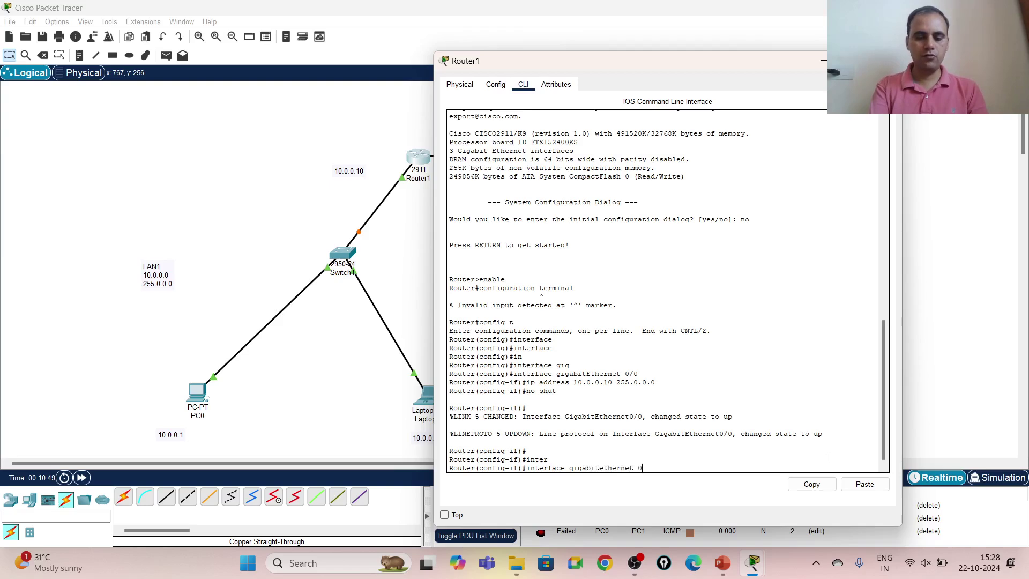
type("/1")
key("Return")
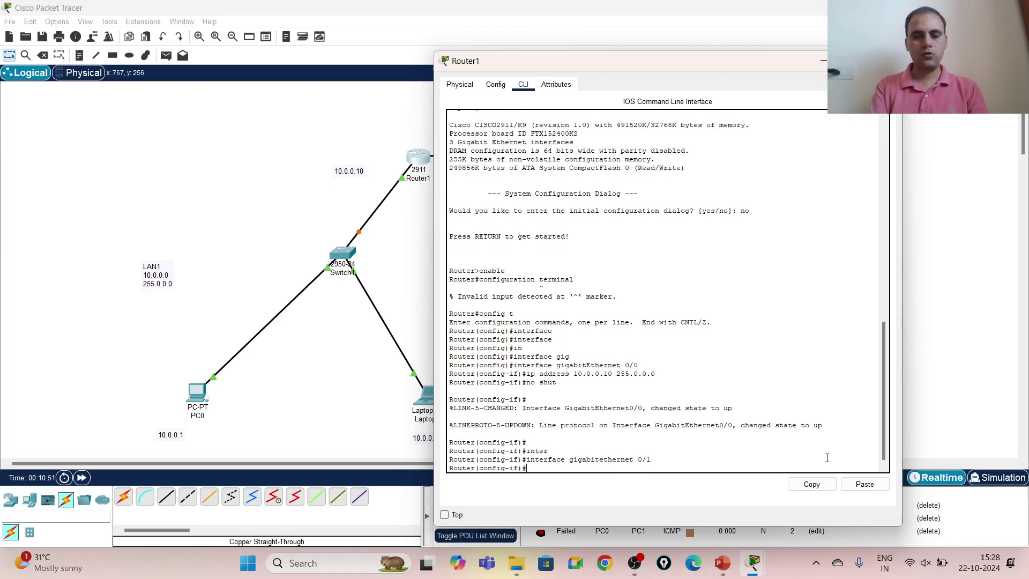
type("i")
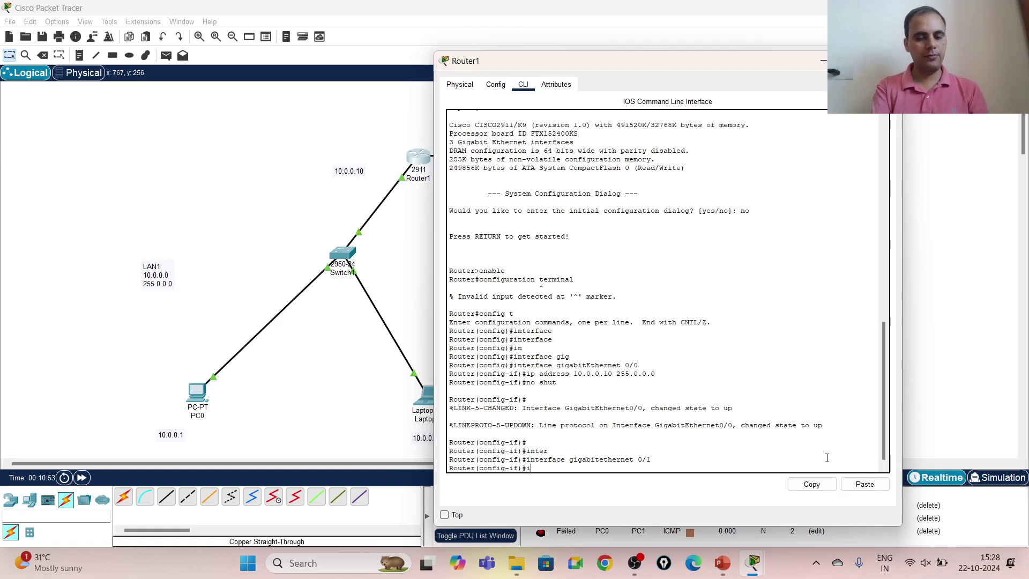
type("p add")
key("BackSpace")
key("BackSpace")
key("BackSpace")
key("BackSpace")
key("BackSpace")
key("BackSpace")
type("i")
key("BackSpace")
key("BackSpace")
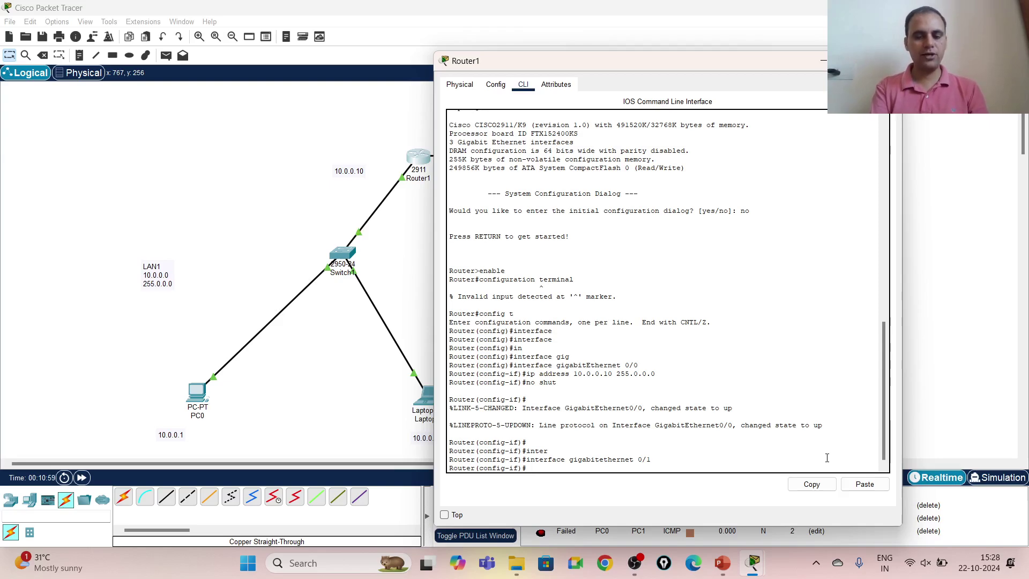
Recall the earlier "ip address" command in Router1's CLI and change its IP address to 150.0.0.1
key("Up")
key("Up")
key("Up")
key("Up")
key("Up")
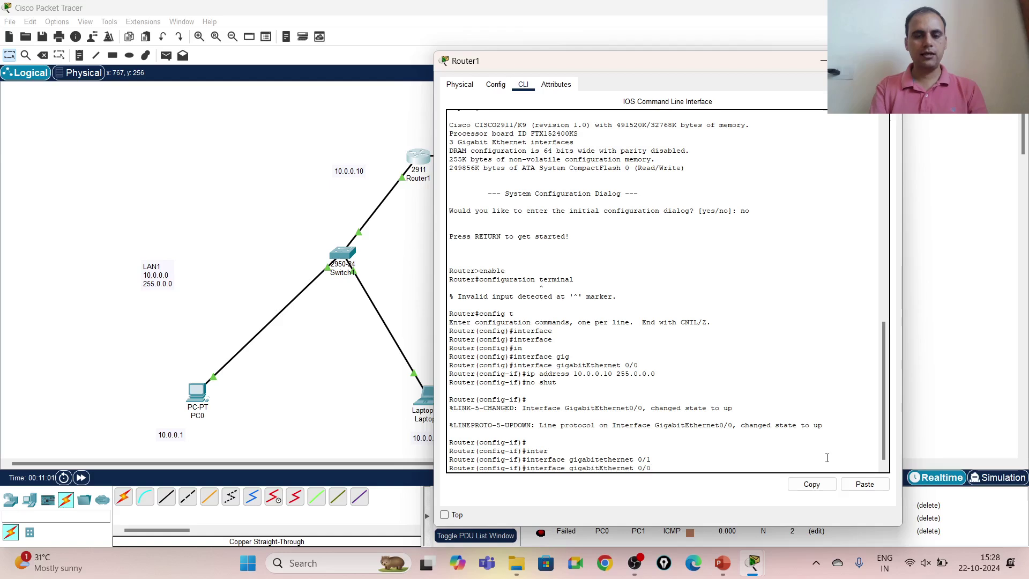
key("Down")
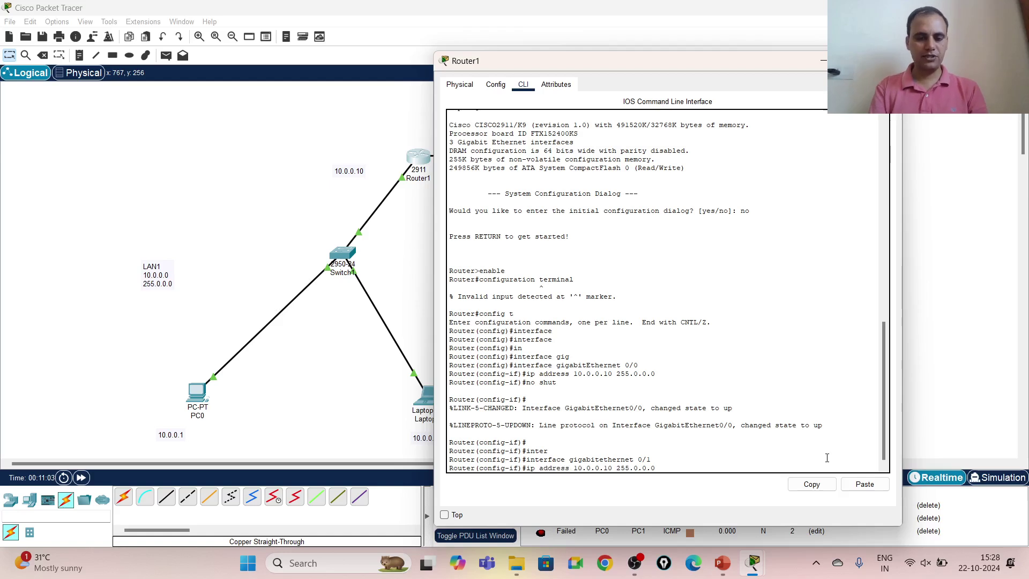
key("Left")
key("Left")
type("5")
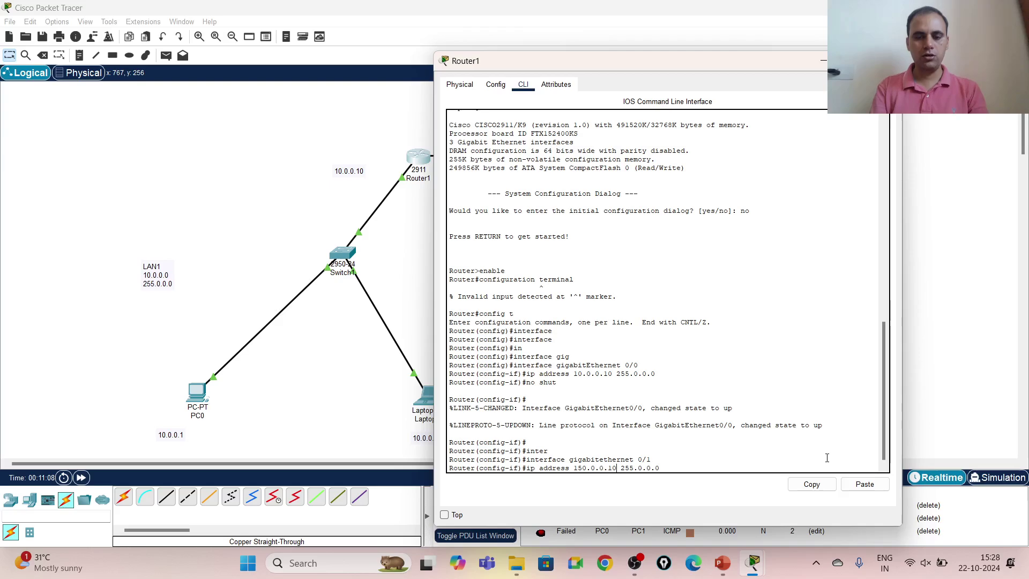
key("Right")
key("Right")
key("Right")
key("Right")
key("Right")
key("BackSpace")
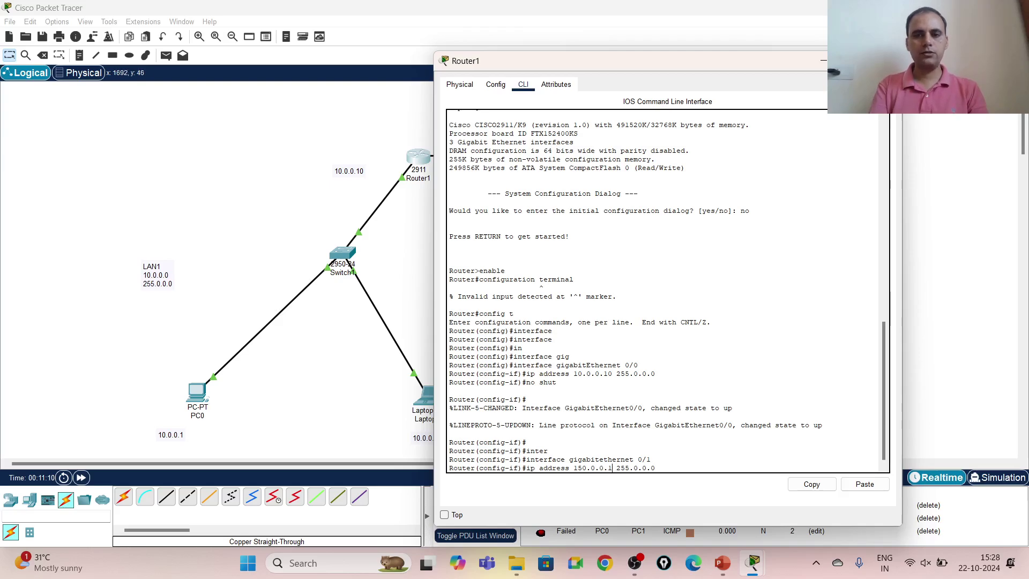
Change the subnet mask in the pending command to 255.255.0.0 and run it to assign the address to gigabitethernet 0/1
left_click_drag(777, 63, 854, 55)
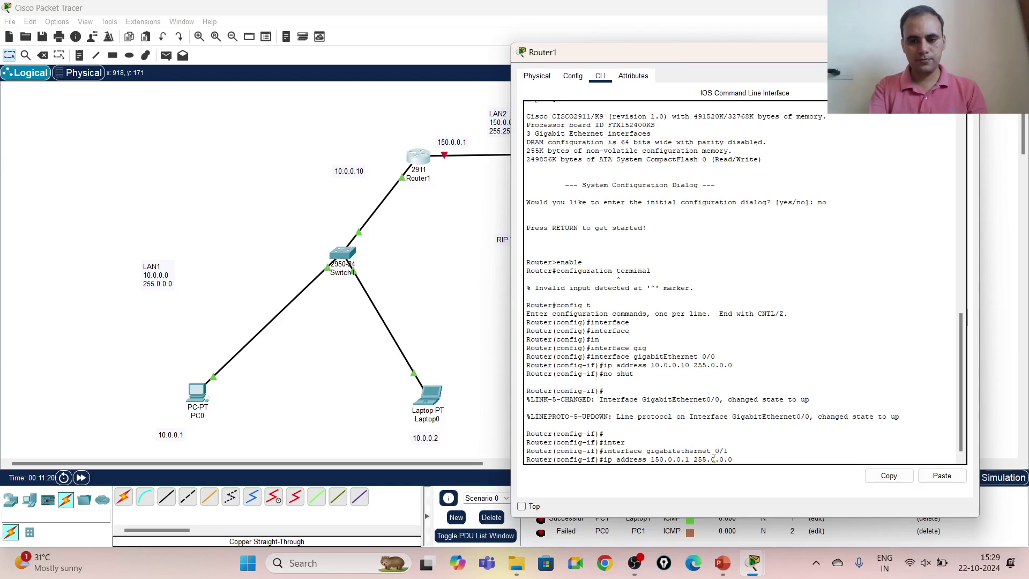
key("BackSpace")
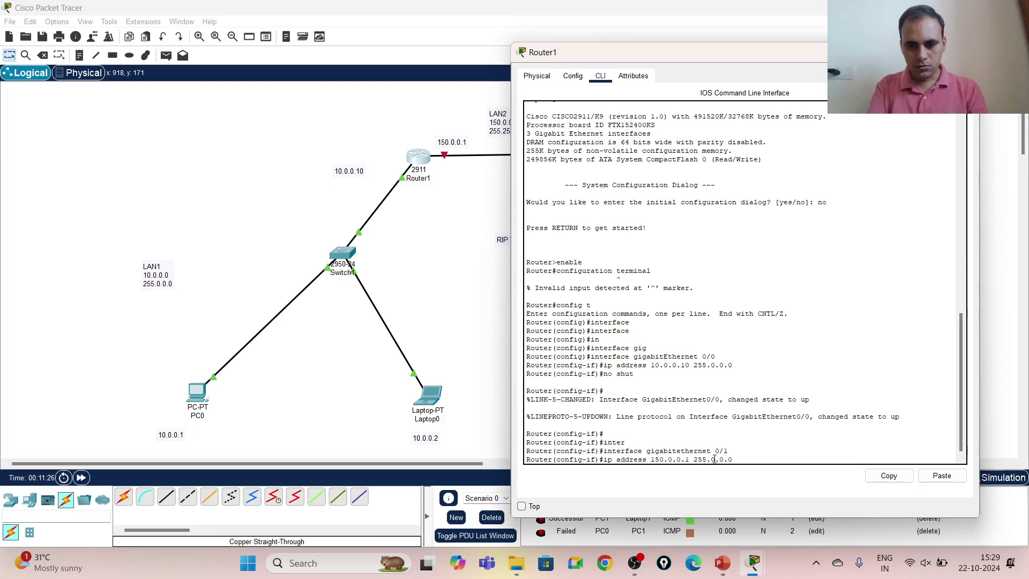
key("BackSpace")
type("255")
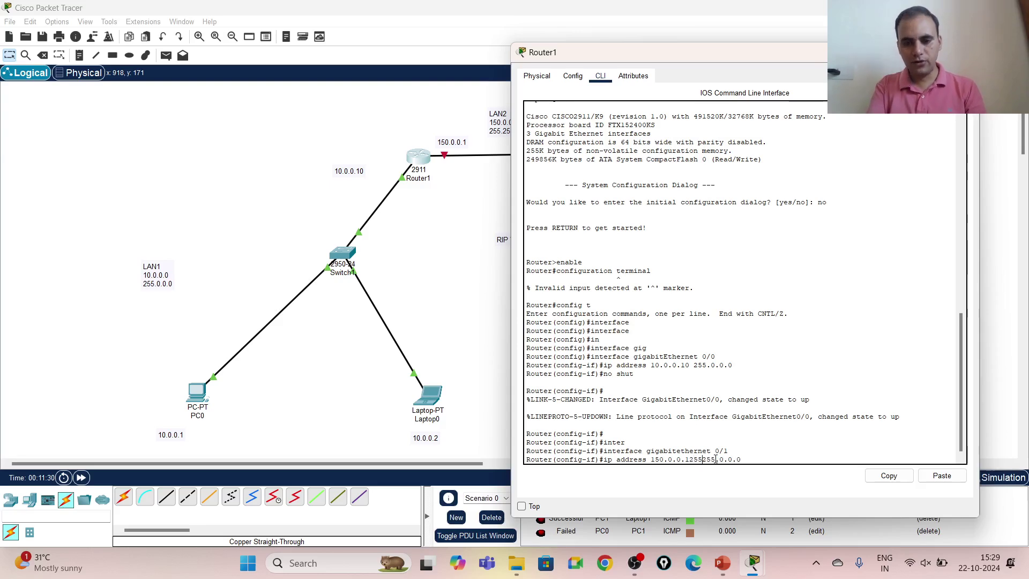
type(".")
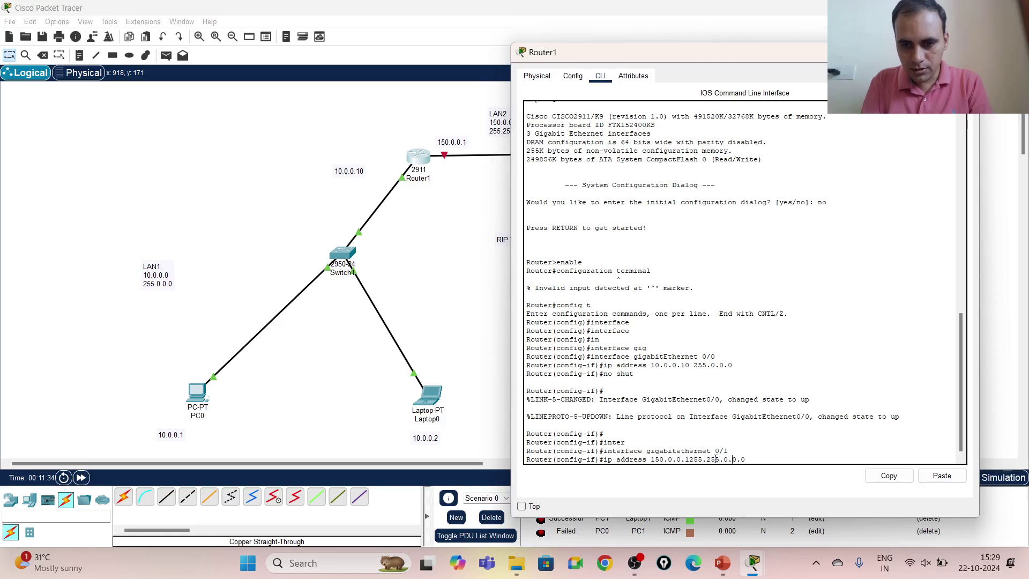
key("BackSpace")
key("BackSpace")
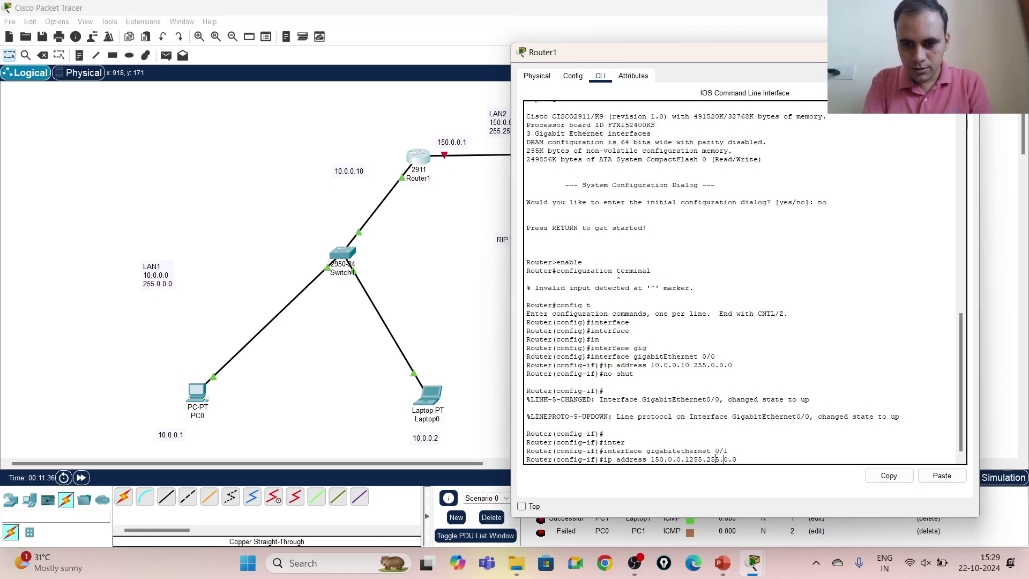
key("Left")
key("Left")
key("Left")
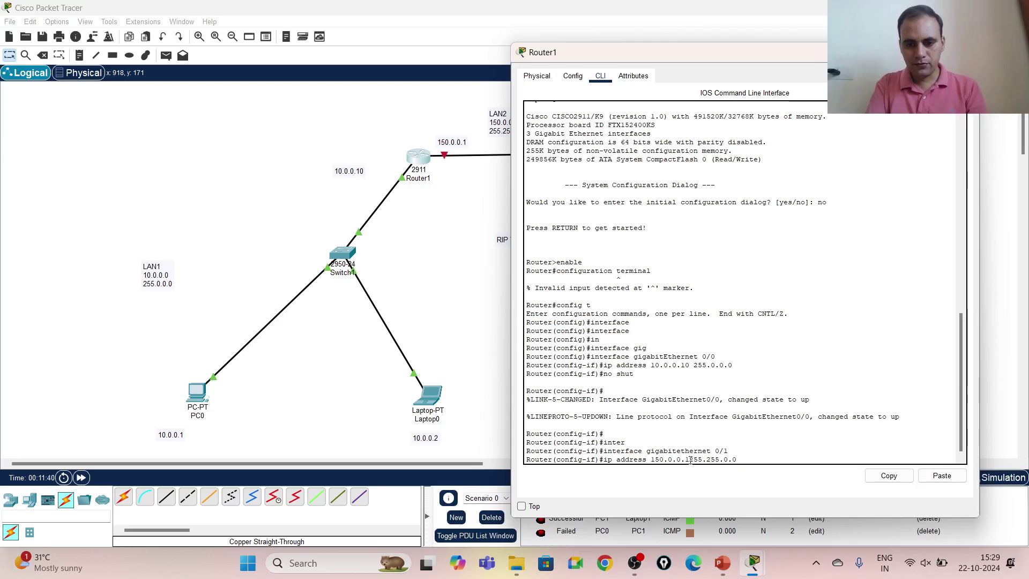
key("BackSpace")
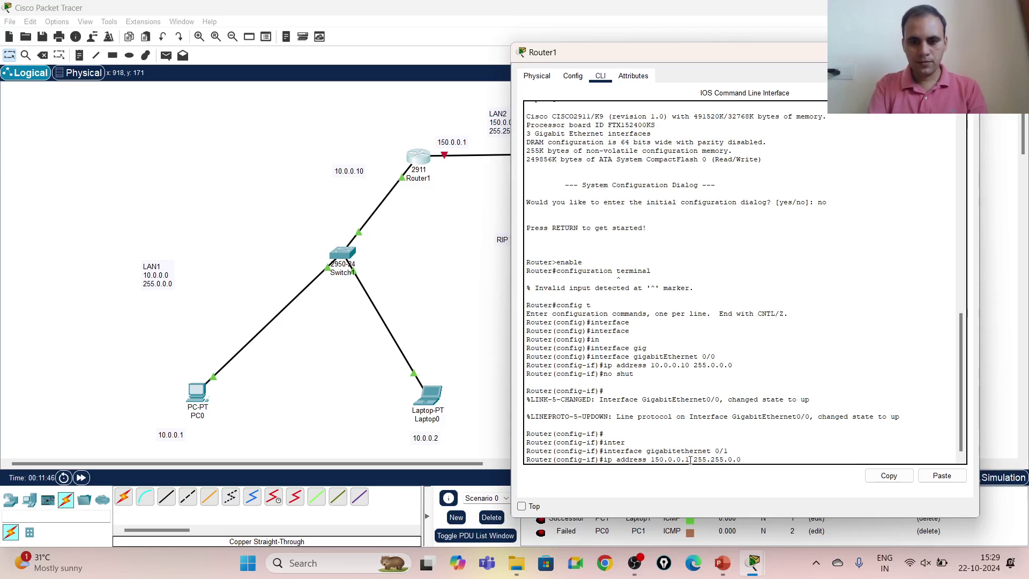
key("Return")
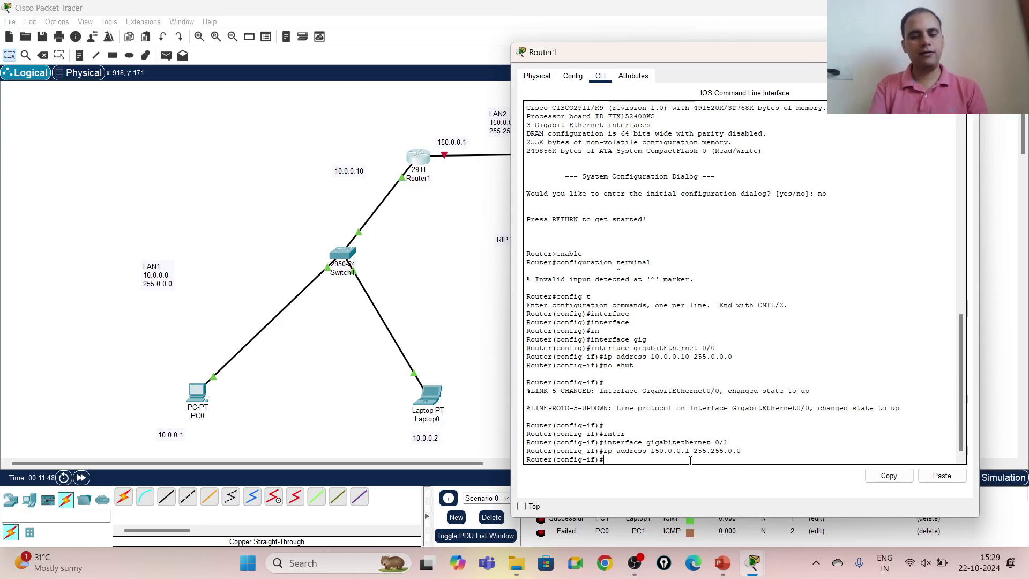
Enable Router1's gigabitethernet 0/1 interface with "no shut" and close the Router1 window
type("no shut")
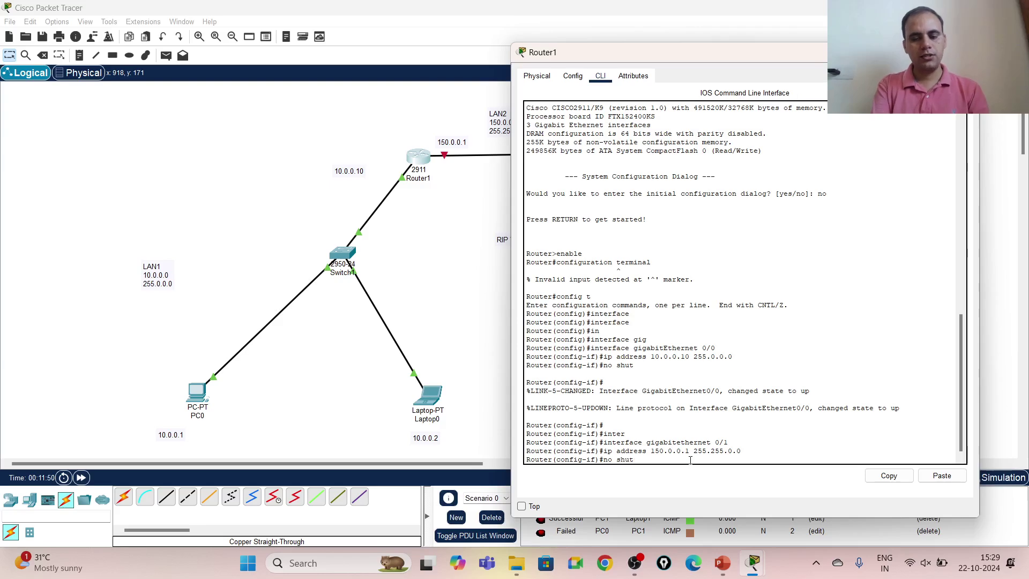
key("Return")
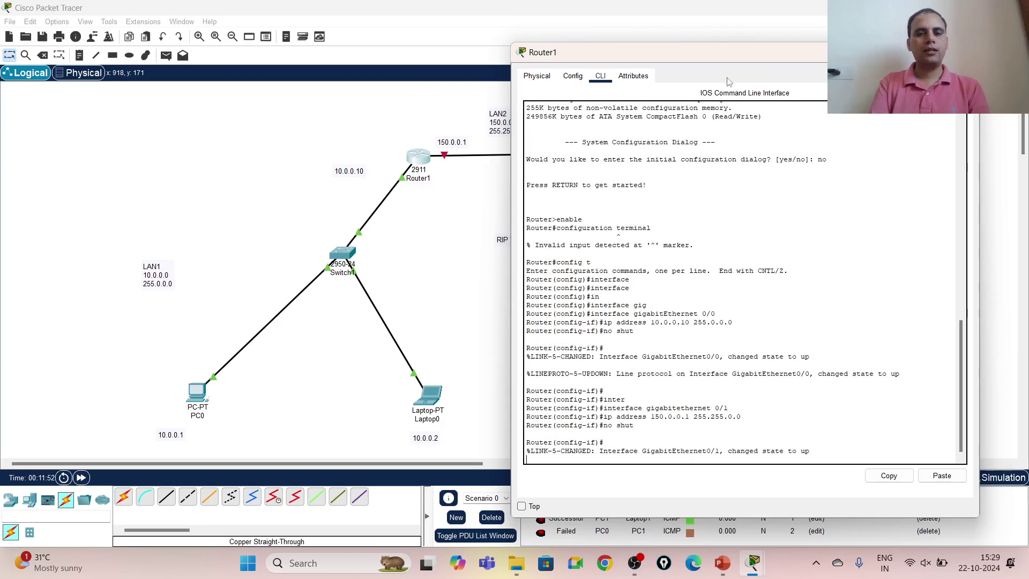
left_click_drag(719, 58, 249, 21)
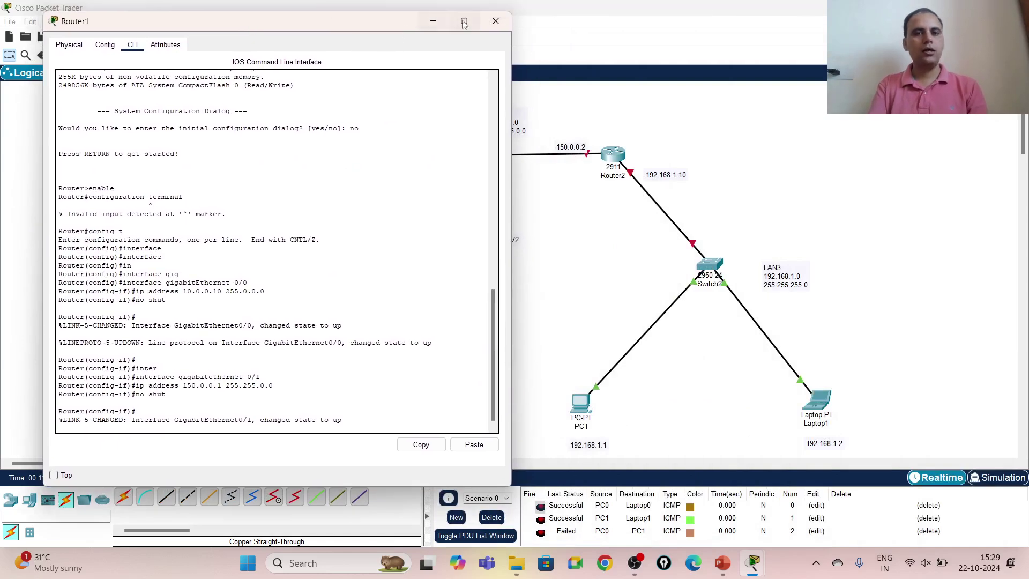
left_click(496, 21)
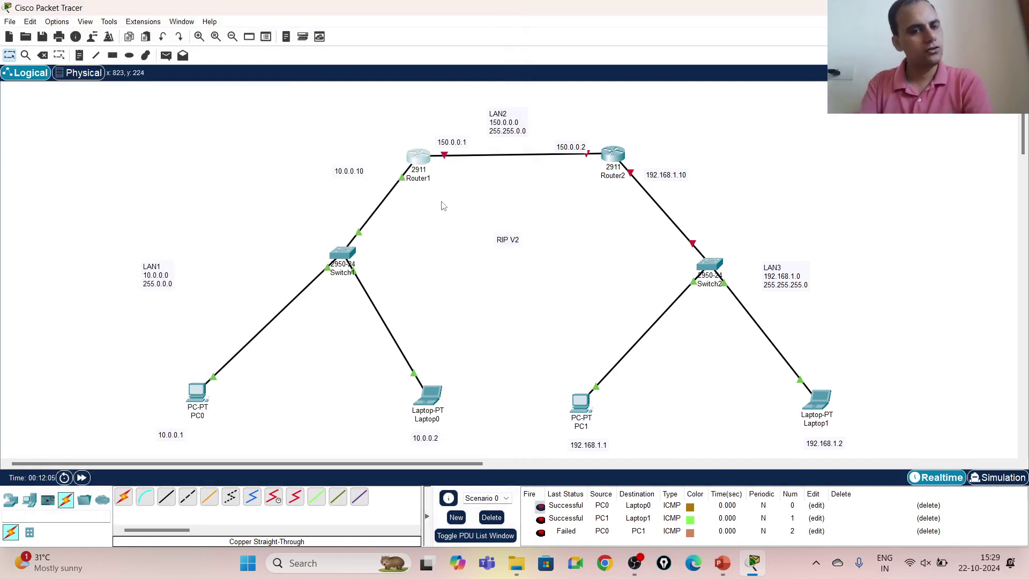
Check which Router2 ports its links to Router1 and Switch2 use
left_click(613, 154)
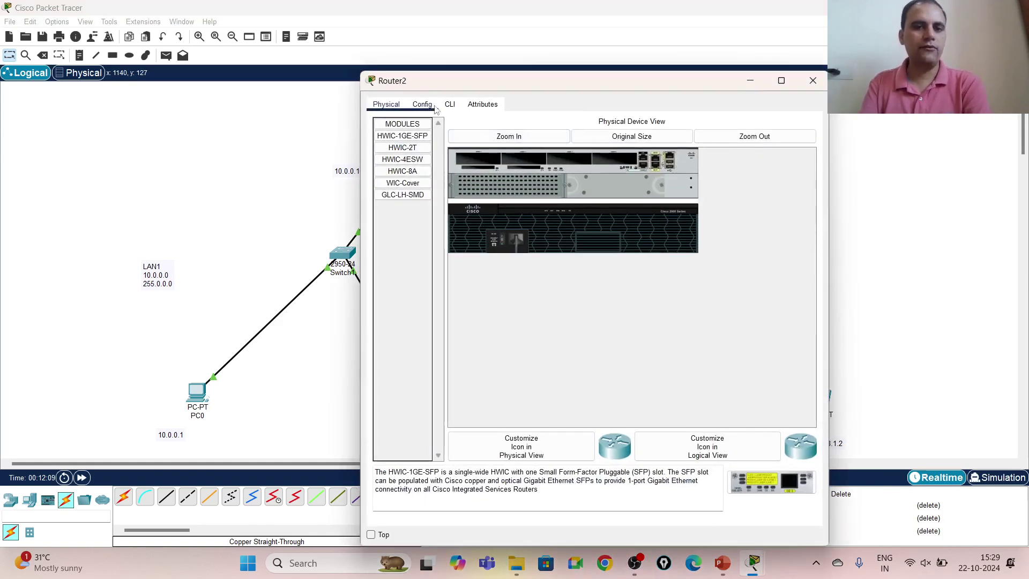
left_click(812, 81)
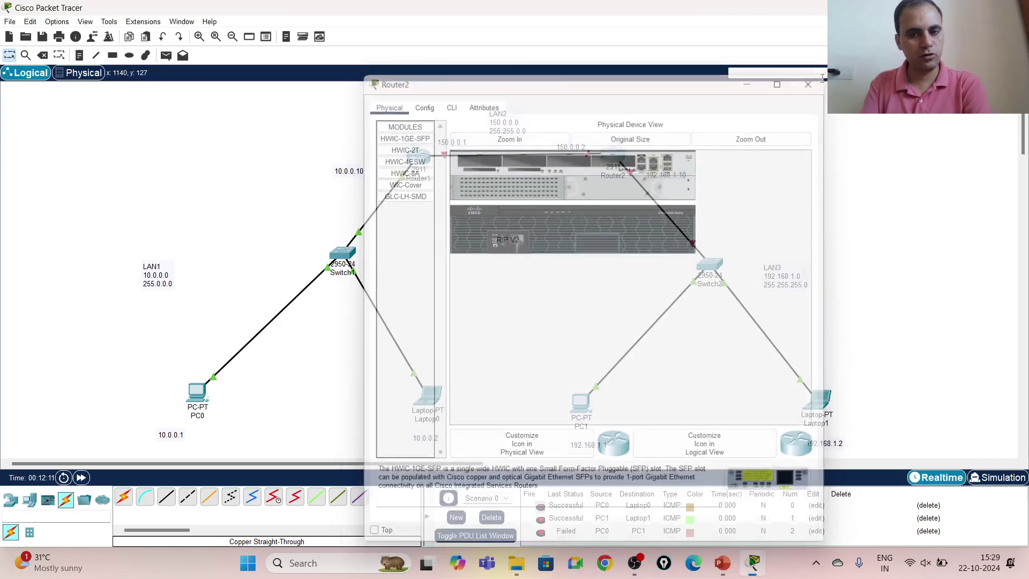
mouse_move(573, 160)
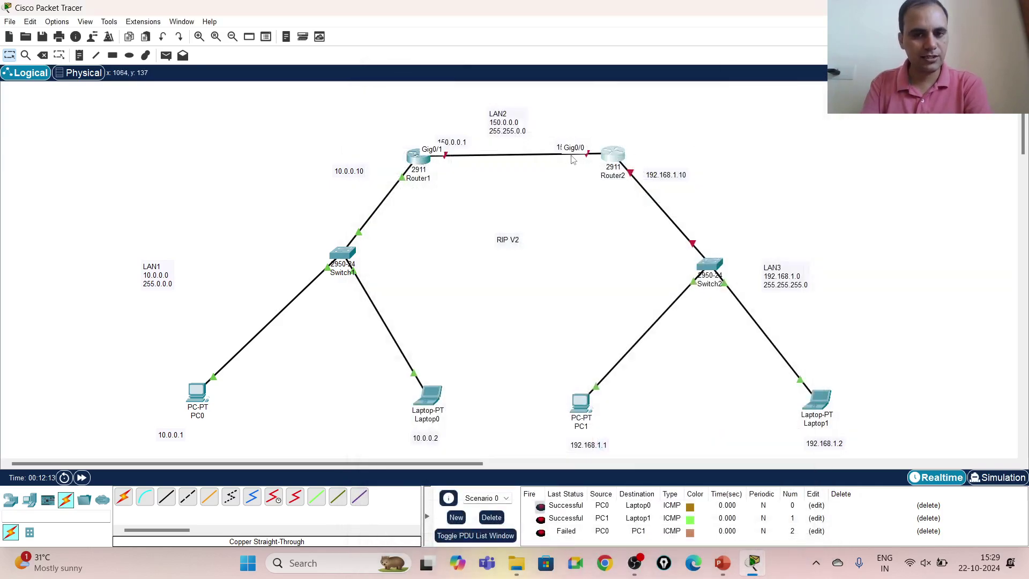
mouse_move(639, 187)
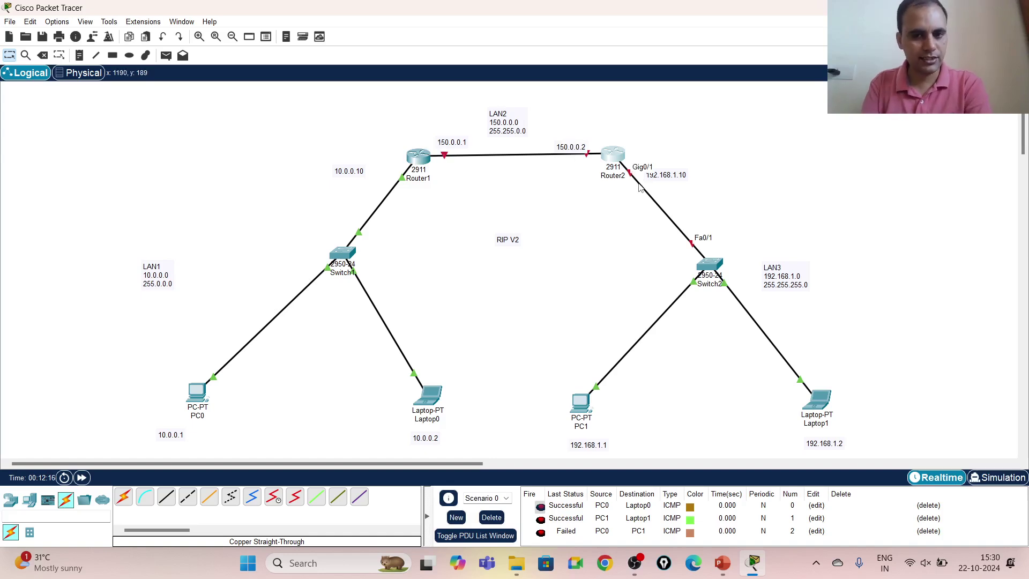
Assign Router2's GigabitEthernet0/0 the address 150.0.0.2 with subnet mask 255.255.0.0 and turn the port on
left_click(610, 159)
left_click(450, 104)
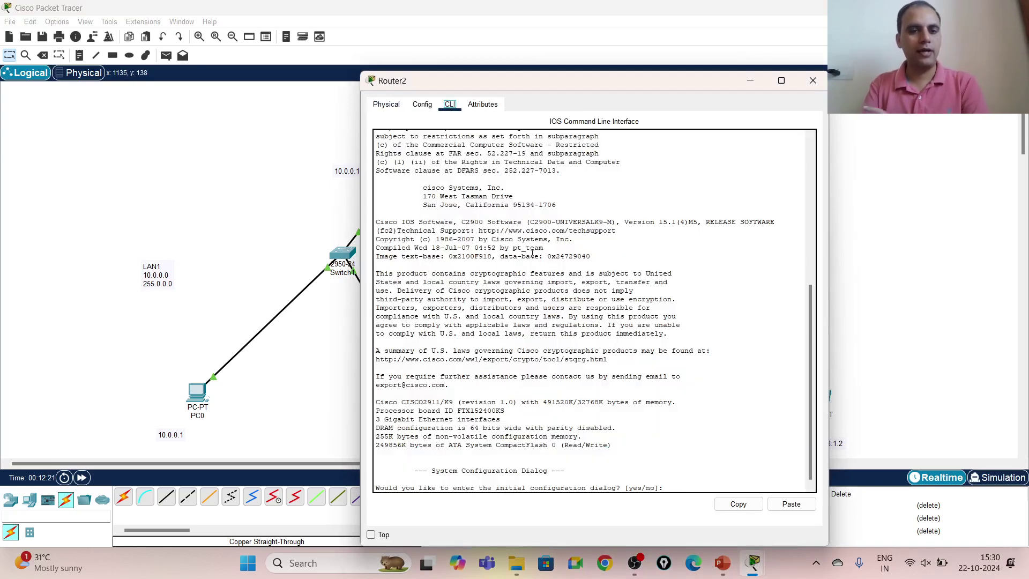
left_click(421, 104)
left_click(405, 230)
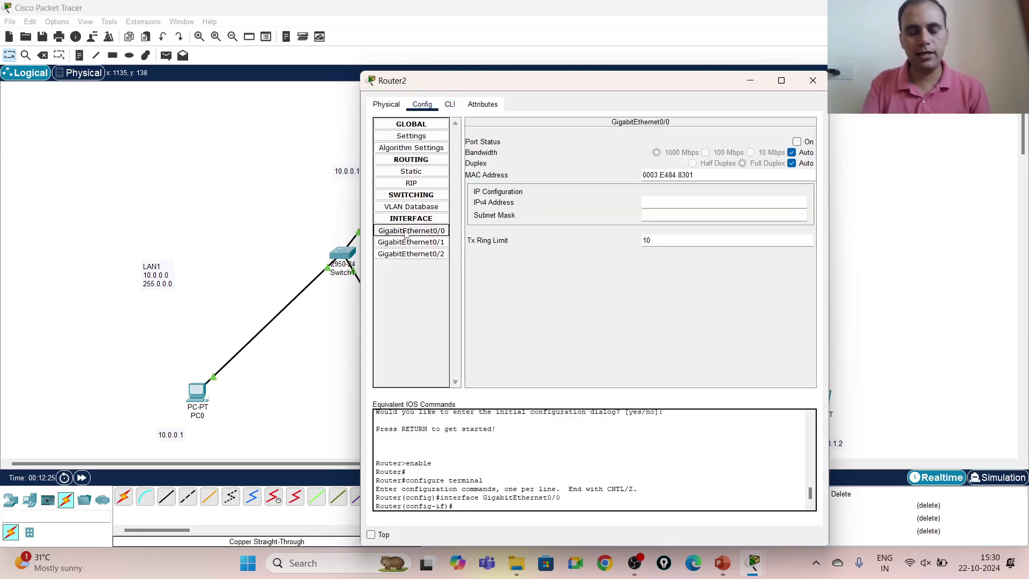
left_click(406, 231)
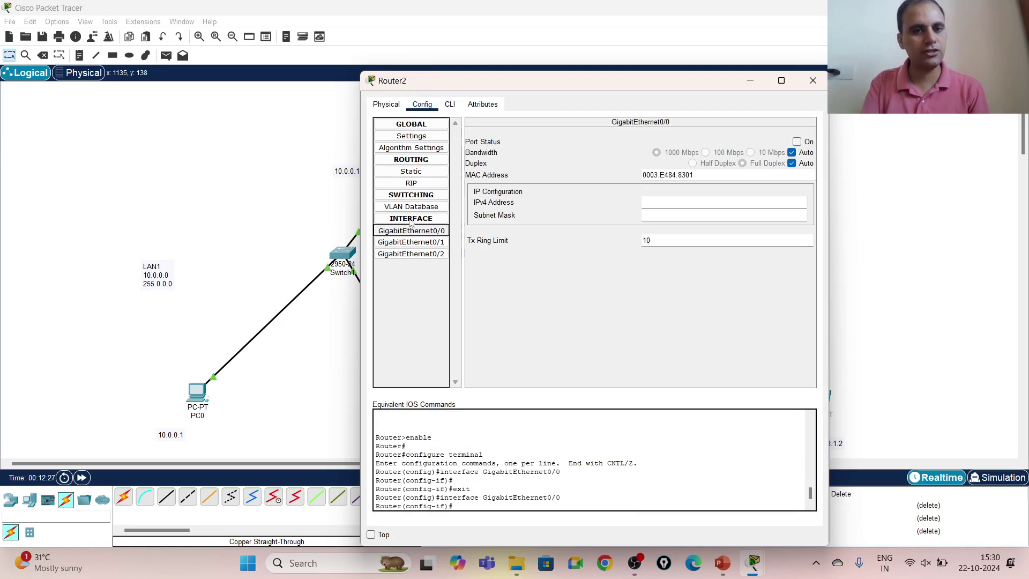
left_click(662, 204)
type("150.0.0.2")
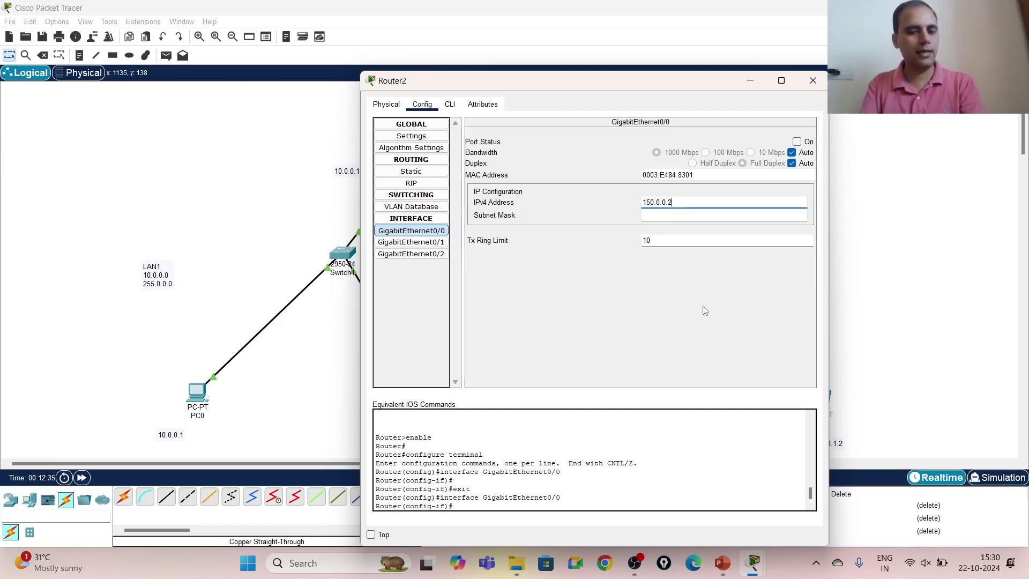
key("Tab")
left_click_drag(450, 508, 503, 494)
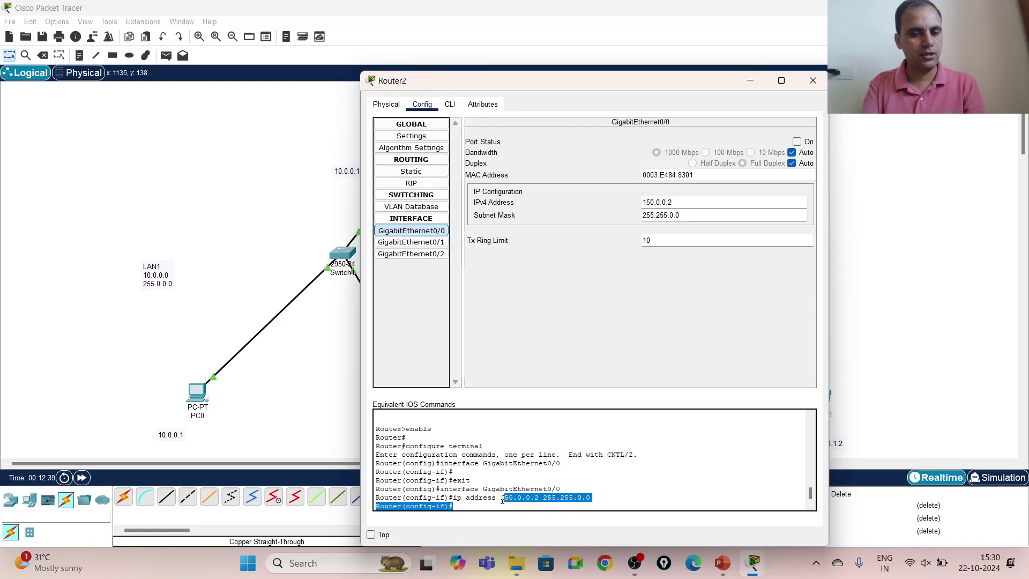
left_click(504, 498)
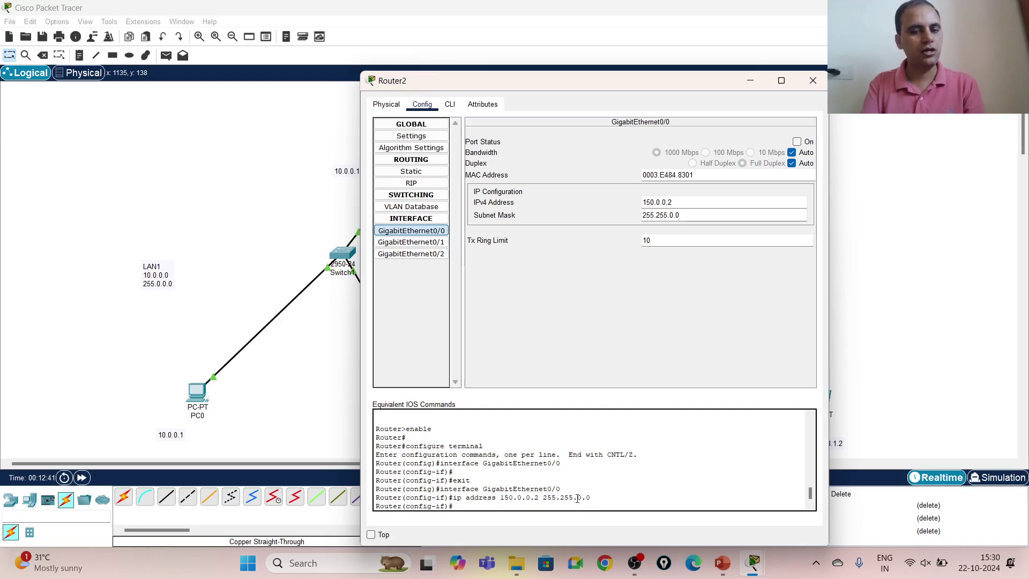
left_click(796, 142)
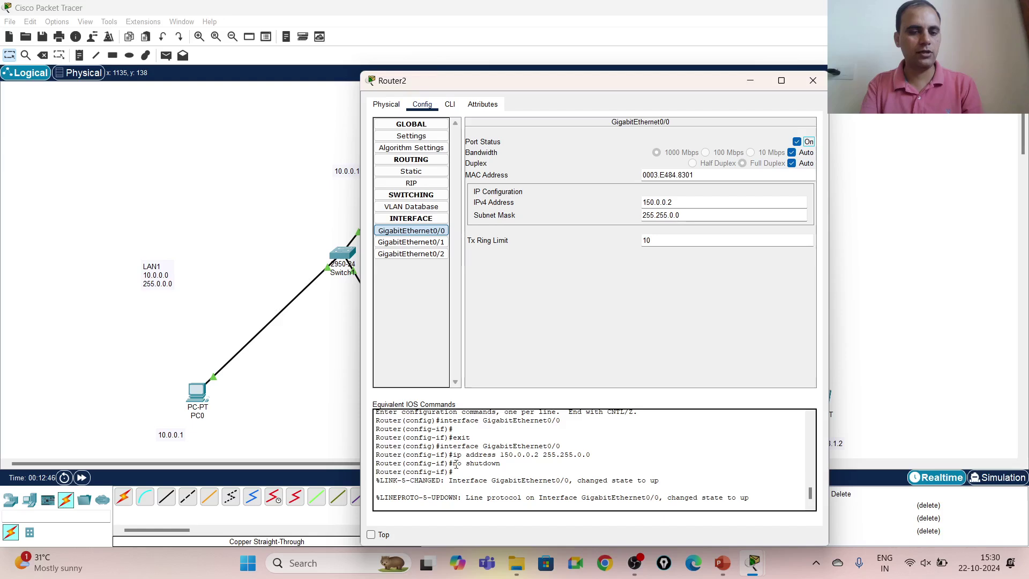
left_click_drag(453, 464, 504, 466)
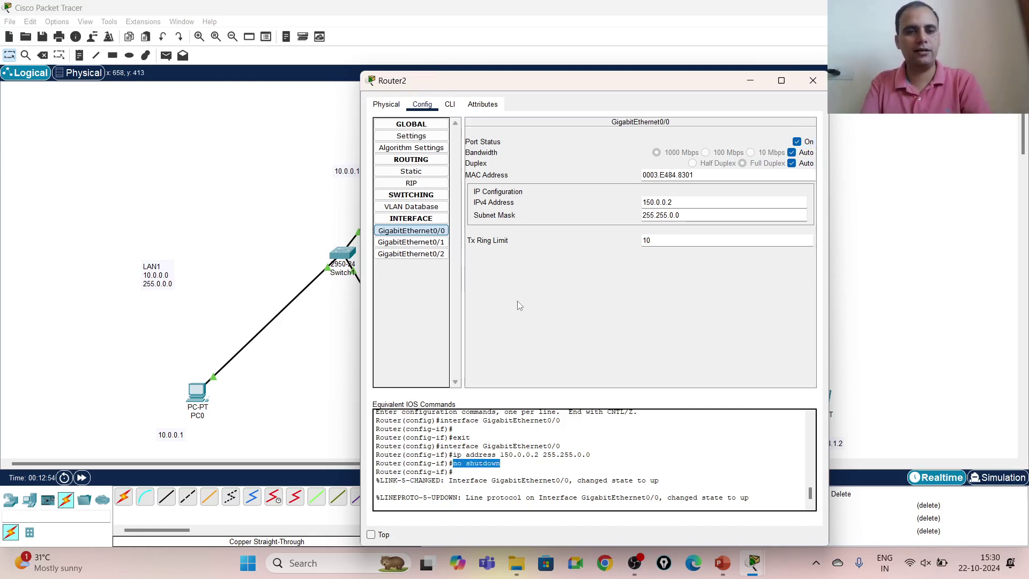
Assign Router2's GigabitEthernet0/1 the address 192.168.1.10 with mask 255.255.255.0, turn the port on and close the Router2 window
left_click(423, 243)
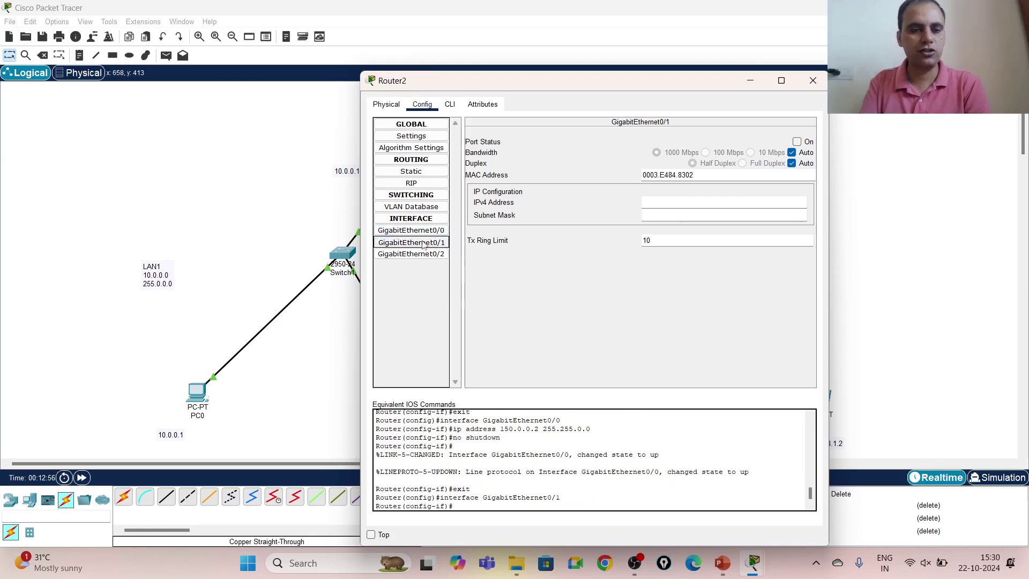
left_click(651, 204)
type("192.168.1.10")
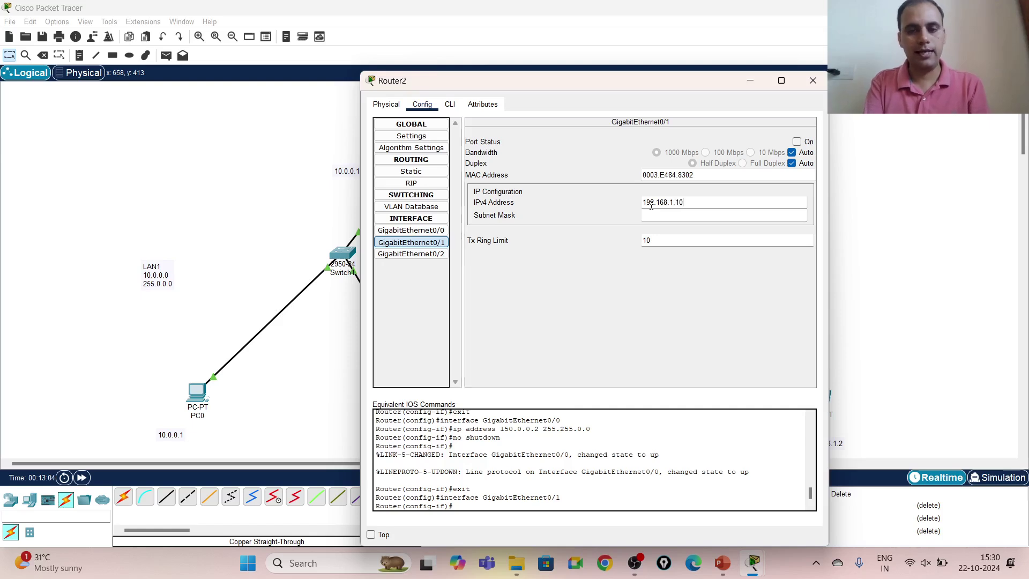
left_click_drag(556, 82, 337, 30)
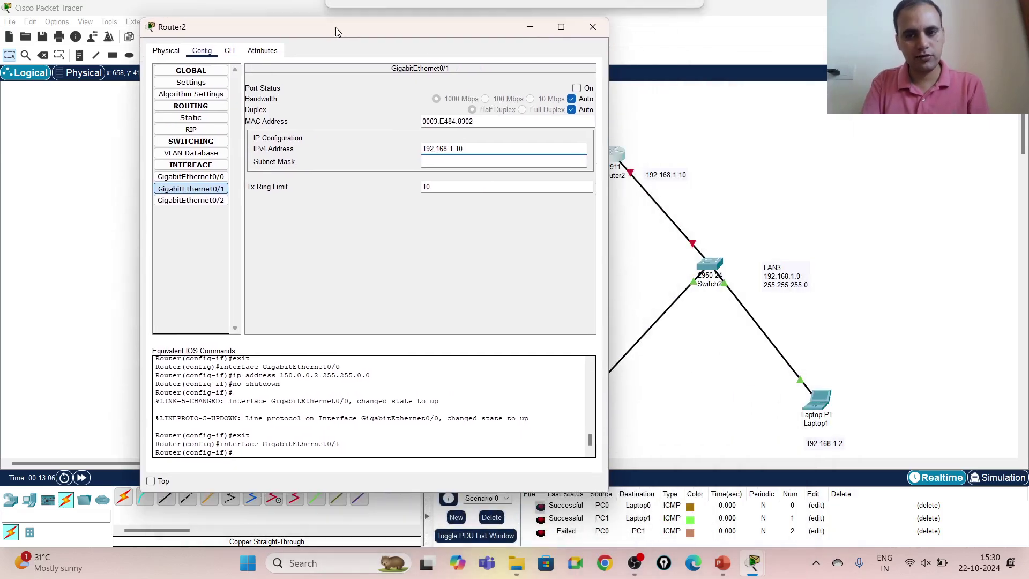
left_click(443, 163)
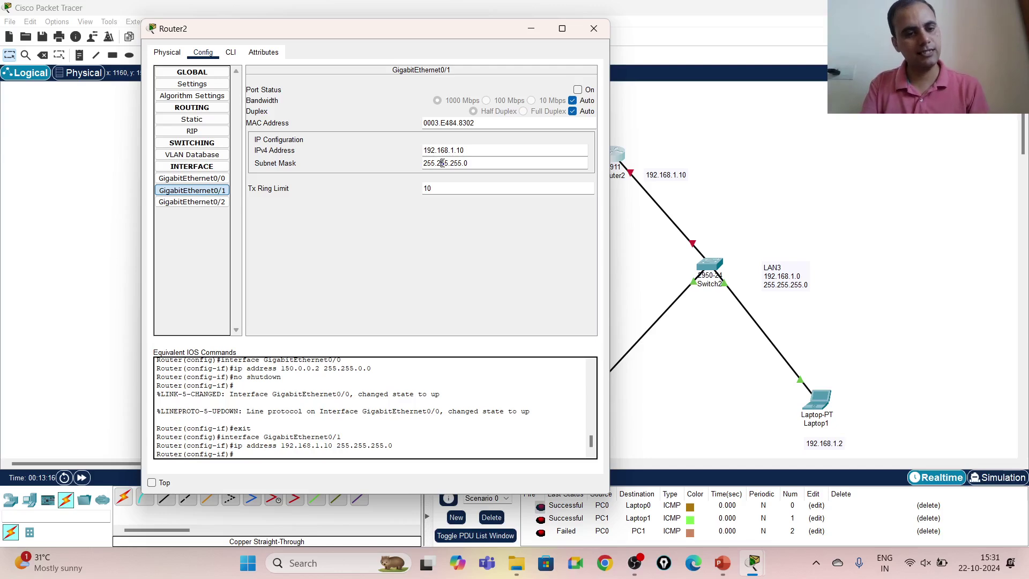
left_click(443, 163)
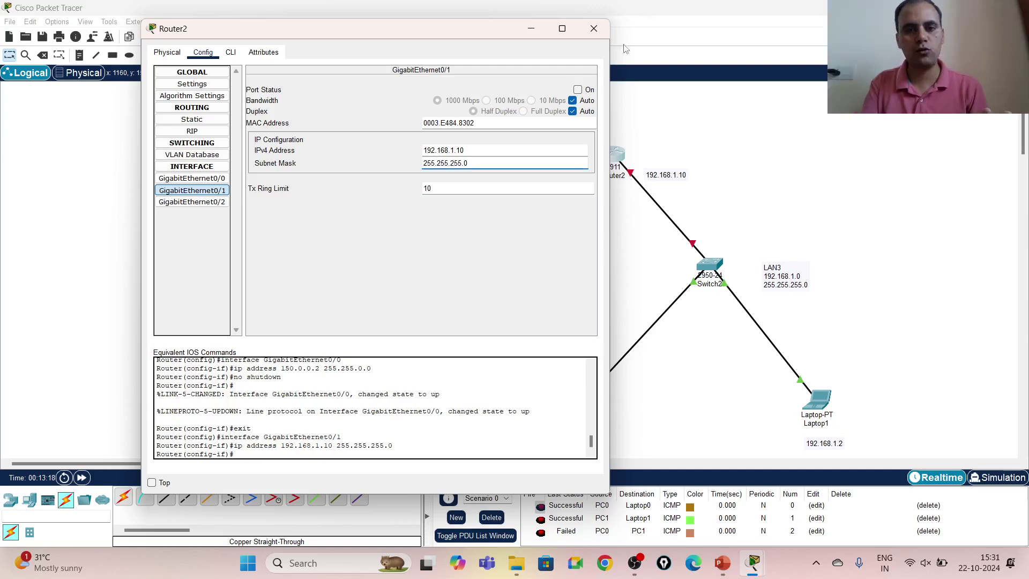
left_click(578, 91)
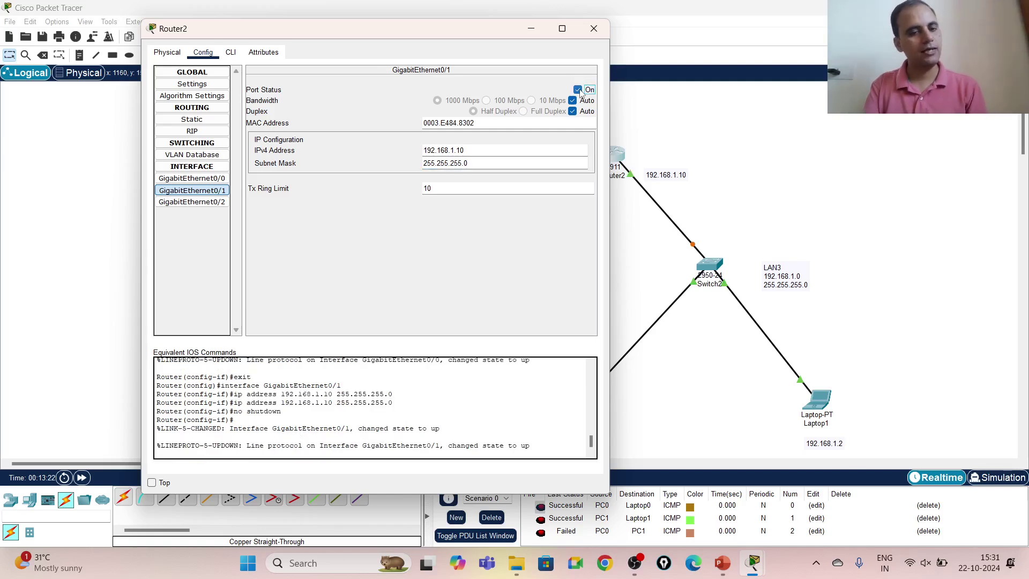
left_click(594, 29)
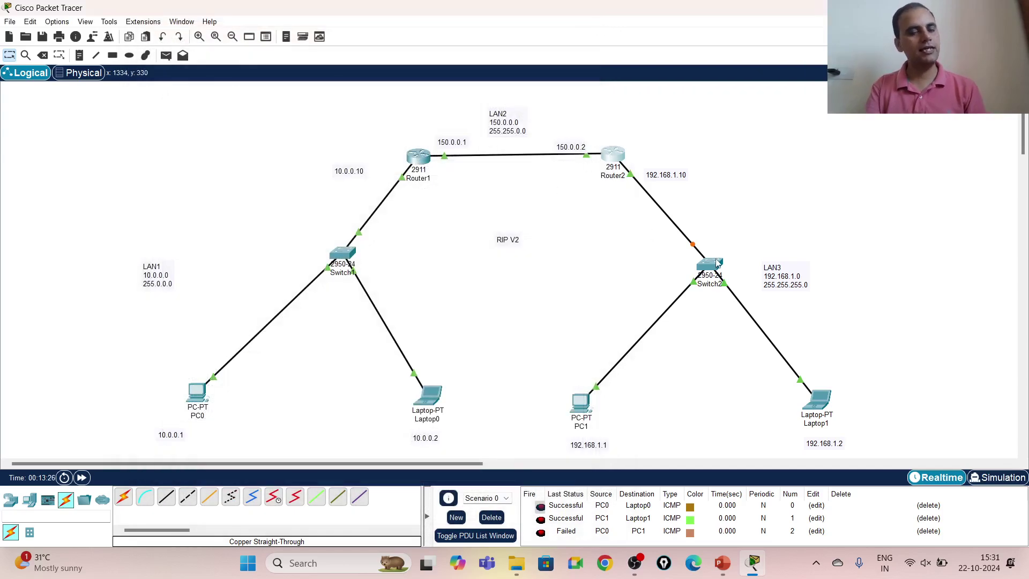
mouse_move(718, 262)
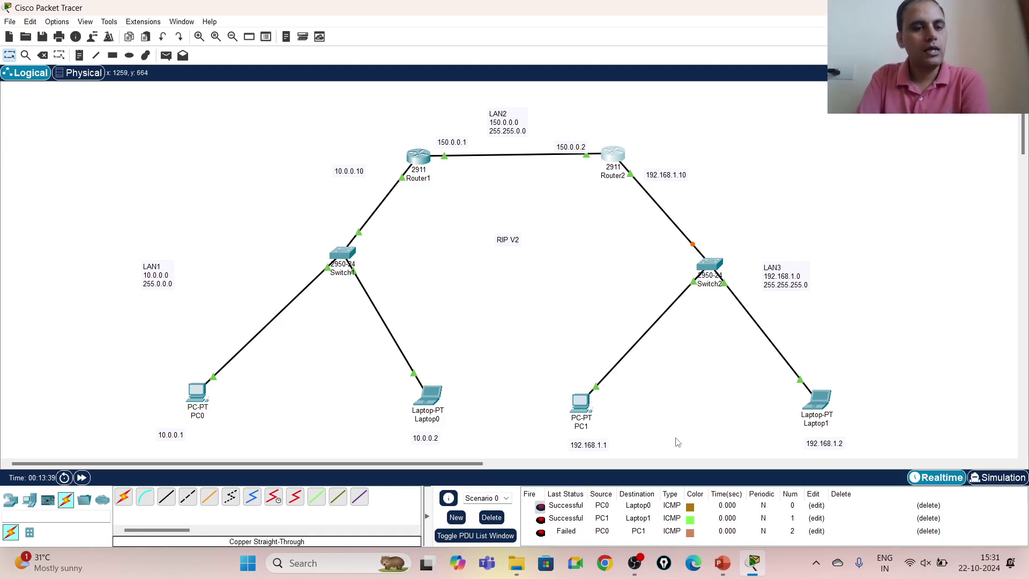
Clear the old PDU results and send simple PDUs from PC0 to Router1 and from Laptop1 to Router2
left_click(167, 57)
left_click(492, 518)
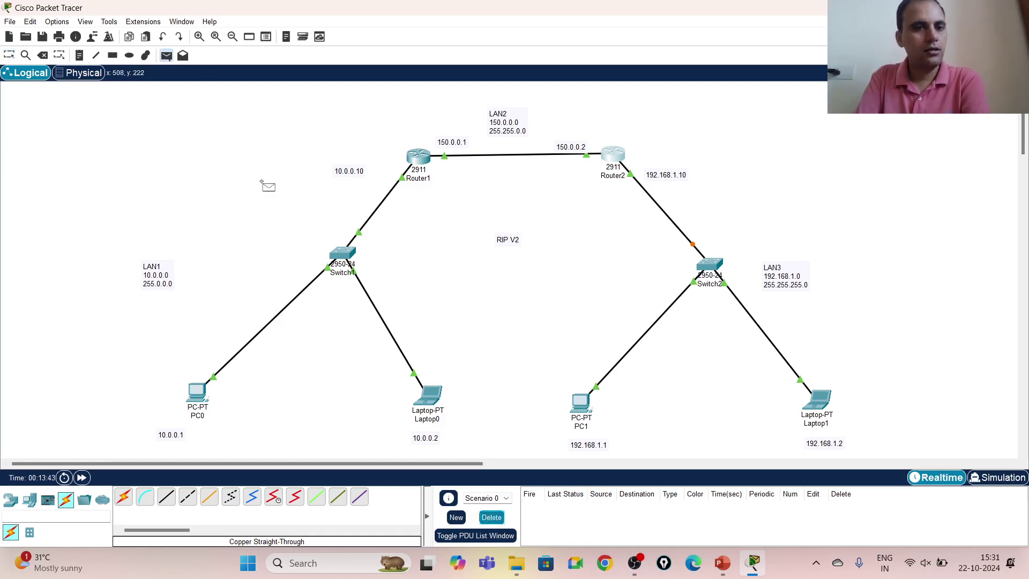
left_click(195, 391)
left_click(419, 156)
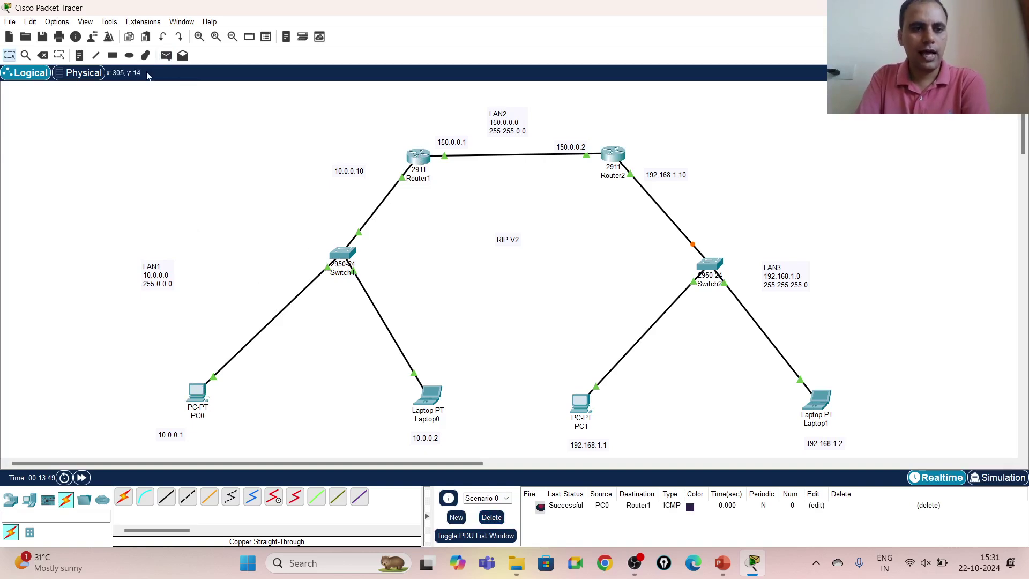
left_click(166, 55)
left_click(816, 400)
left_click(614, 155)
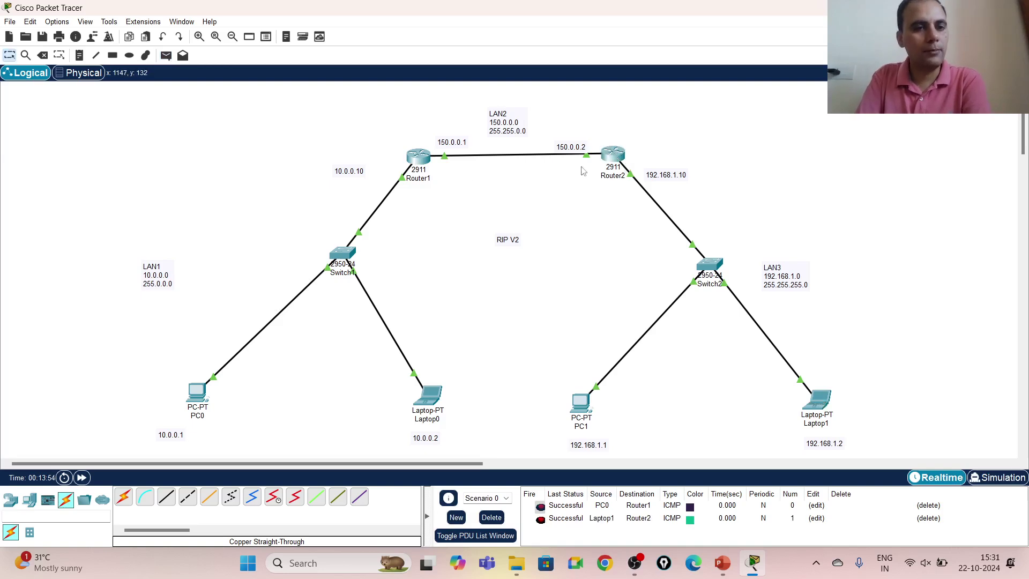
Test connectivity across the LANs with simple PDUs from PC0 to Laptop1 and from Laptop1 to Laptop0, and check the results
left_click(166, 55)
left_click(199, 395)
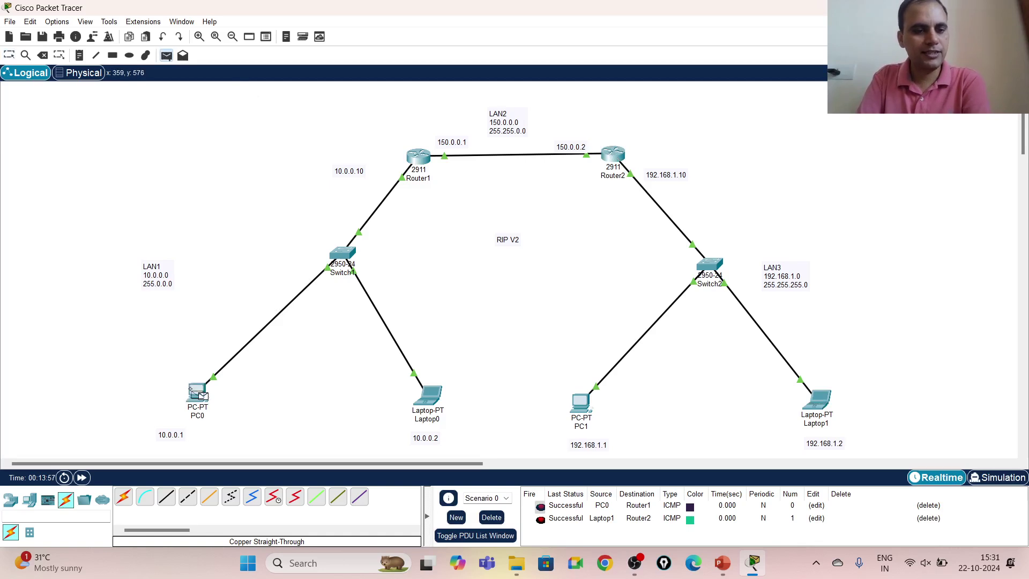
left_click(816, 403)
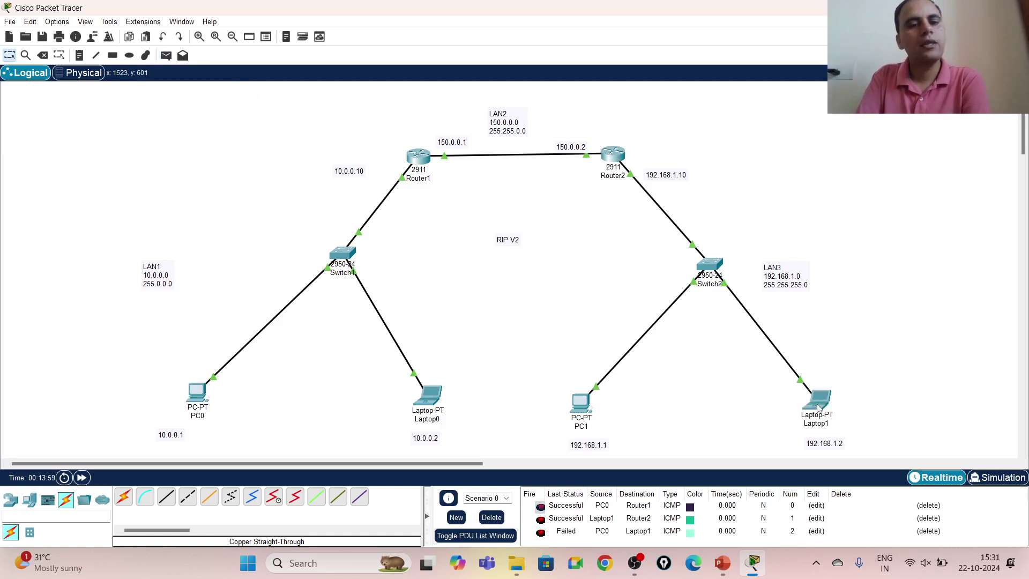
left_click(164, 56)
left_click(813, 396)
left_click(424, 395)
left_click(1023, 540)
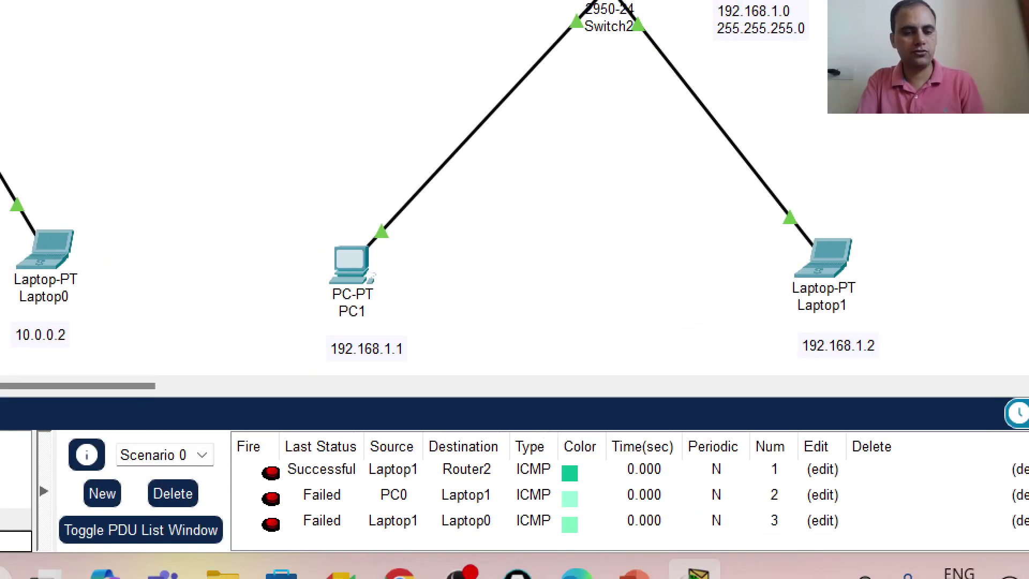
mouse_move(331, 486)
left_mouse_down()
mouse_move(267, 497)
mouse_move(284, 542)
mouse_move(347, 545)
mouse_move(321, 462)
left_mouse_up()
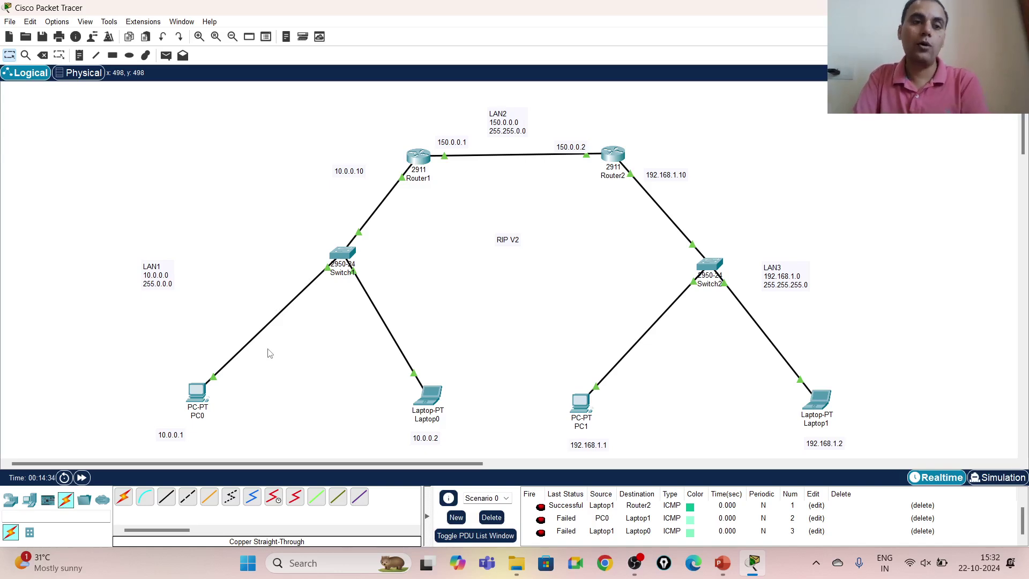
Start a static route on Router1 with network 192.168.1.0 and mask 255.255.255.0
left_click(421, 159)
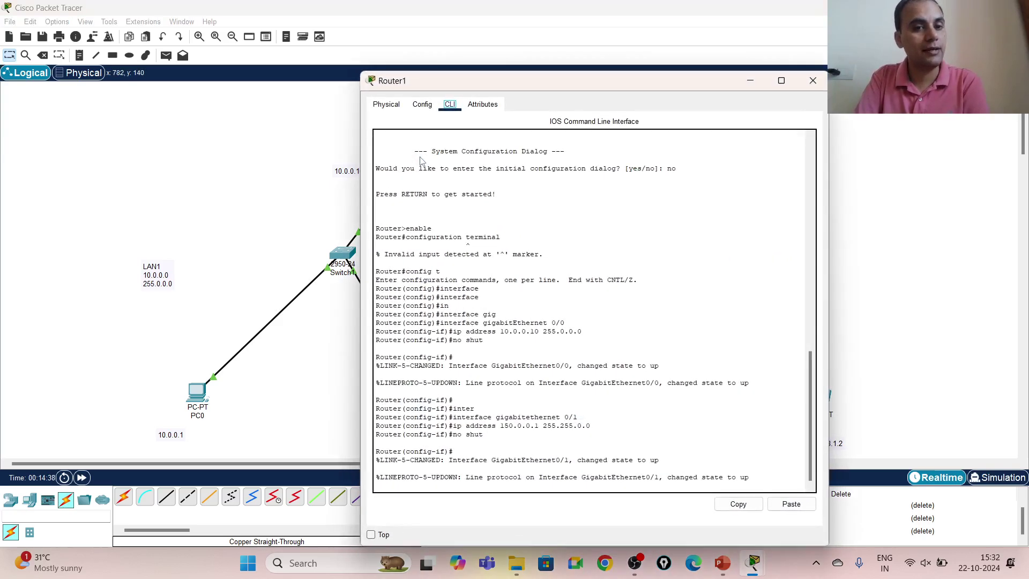
left_click(422, 105)
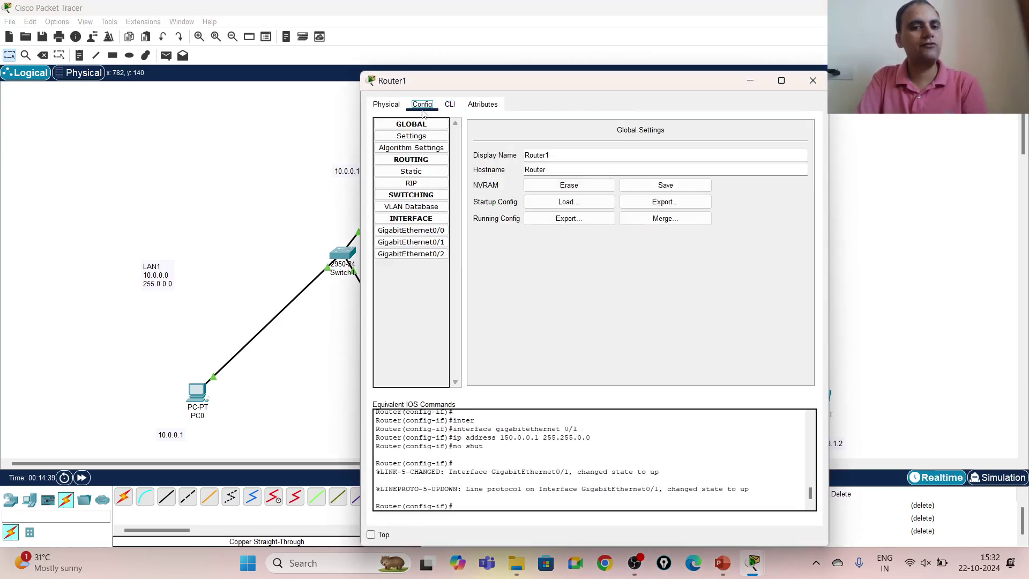
left_click(406, 172)
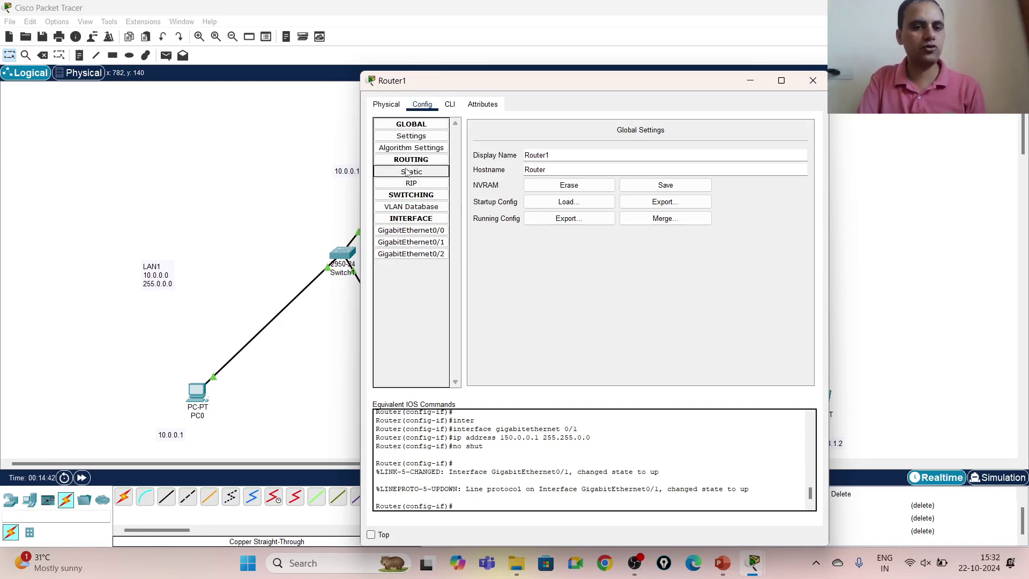
left_click(527, 143)
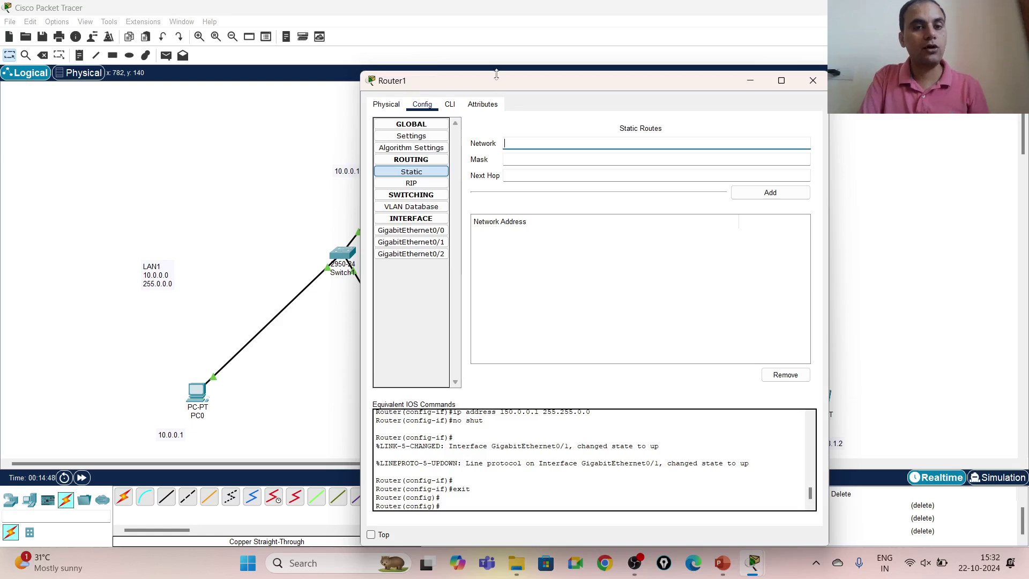
left_click_drag(495, 80, 260, 55)
type("192.16")
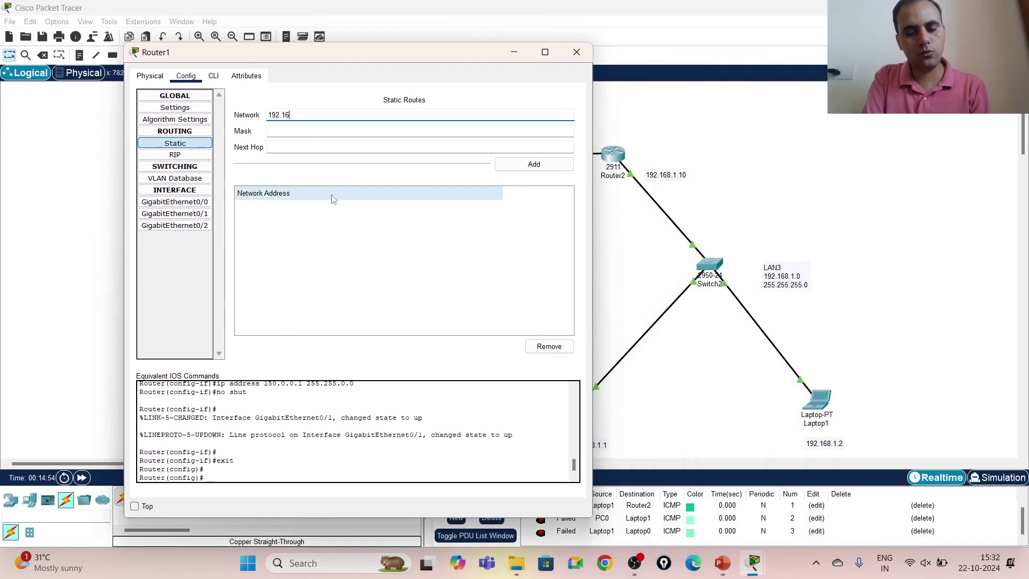
type("8.1.0")
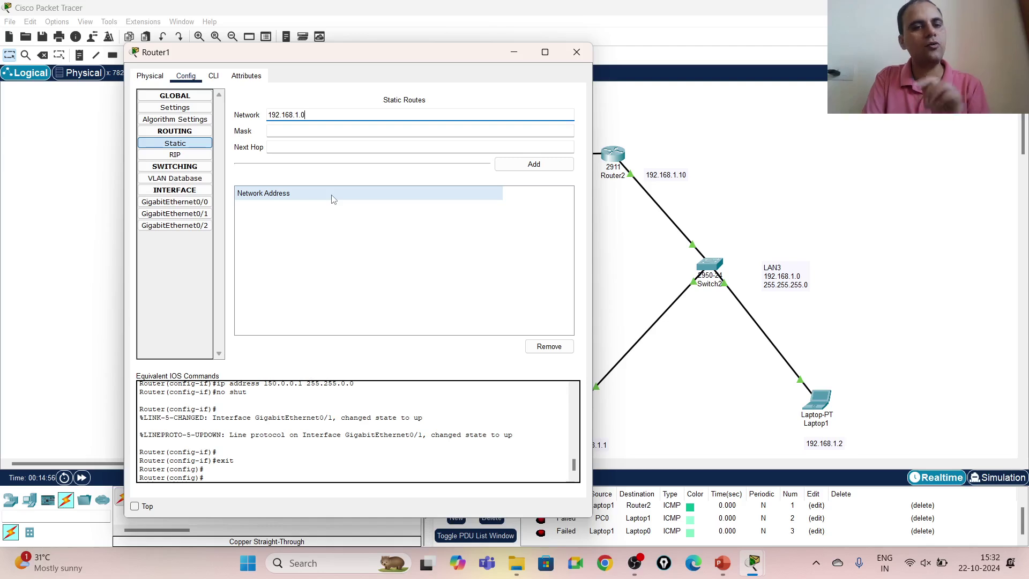
left_click(310, 133)
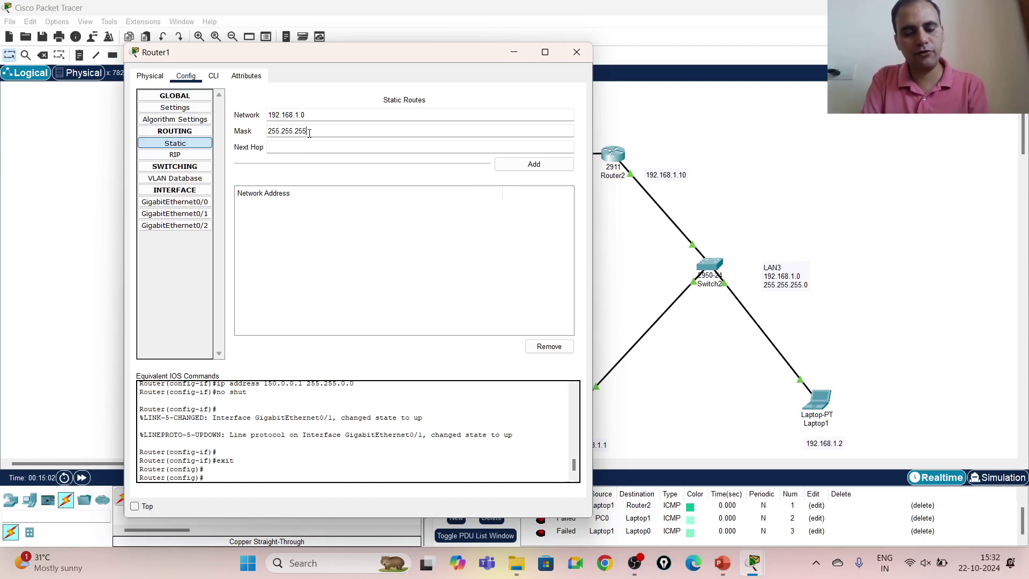
Set the static route's next hop to 150.0.0.2, add the route, review its equivalent IOS command and close the Router1 window
left_click(311, 146)
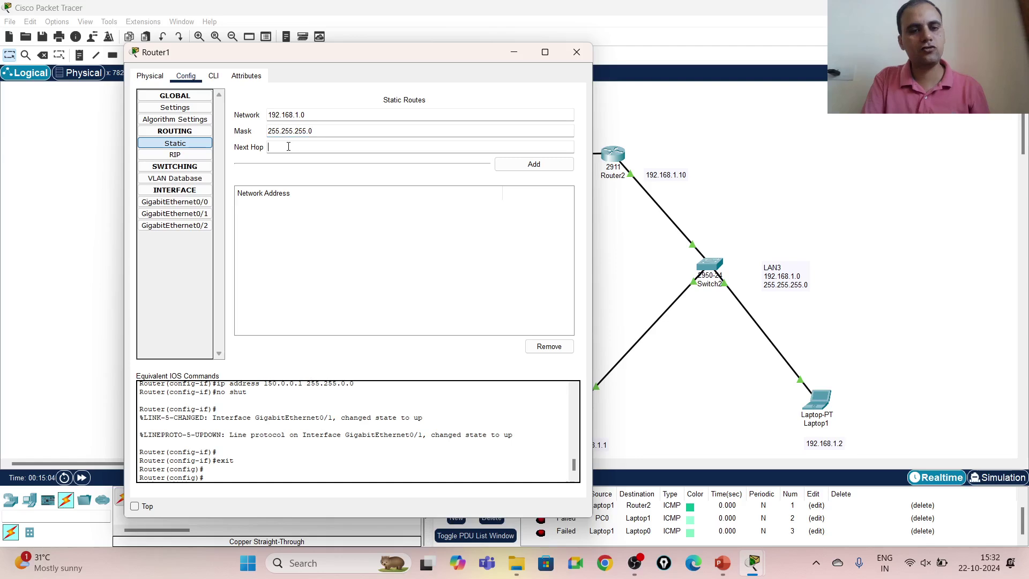
left_click_drag(362, 64, 316, 54)
type("150.0.0.2")
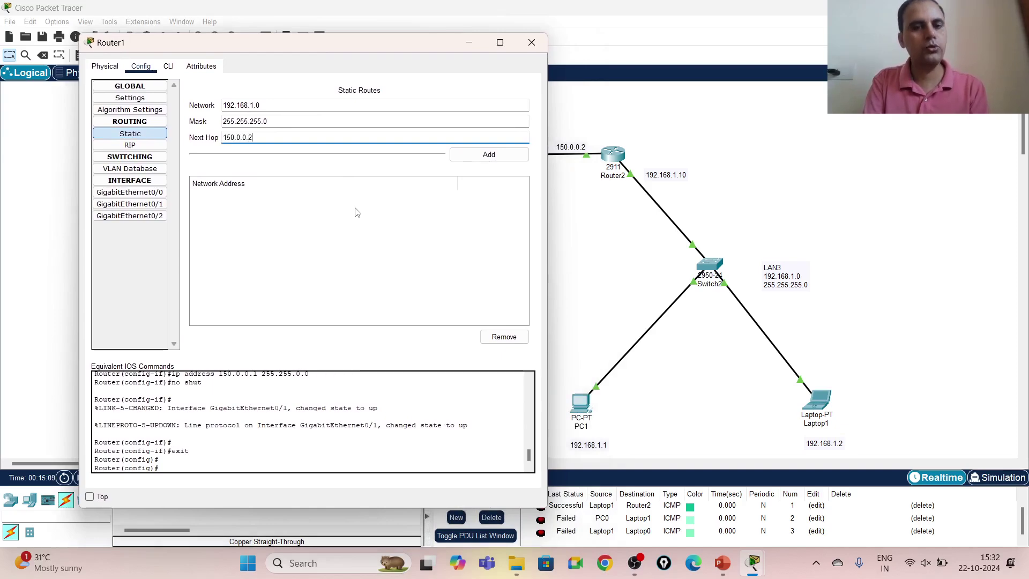
left_click(488, 155)
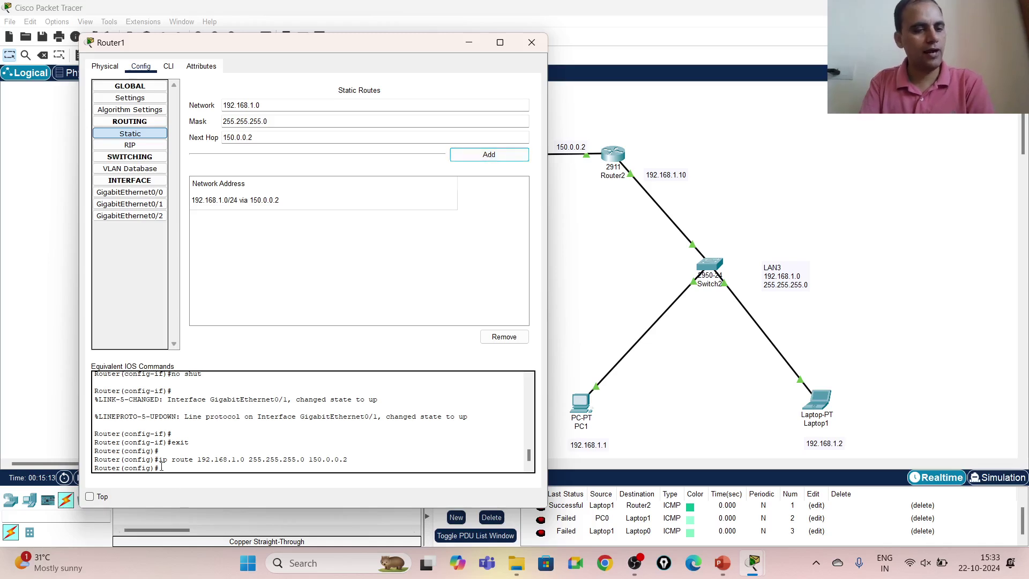
left_click_drag(162, 460, 348, 460)
left_click(354, 455)
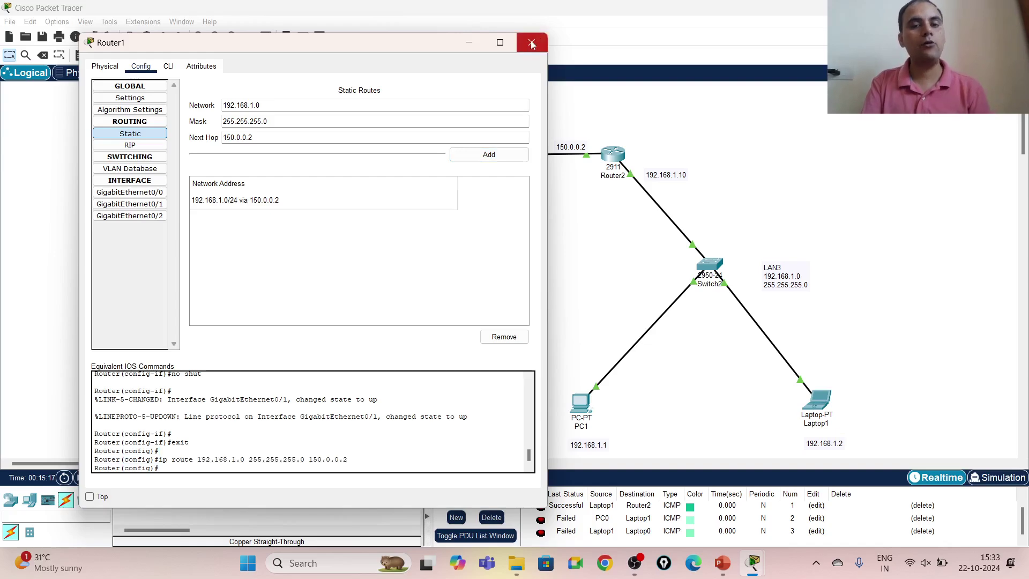
left_click(531, 43)
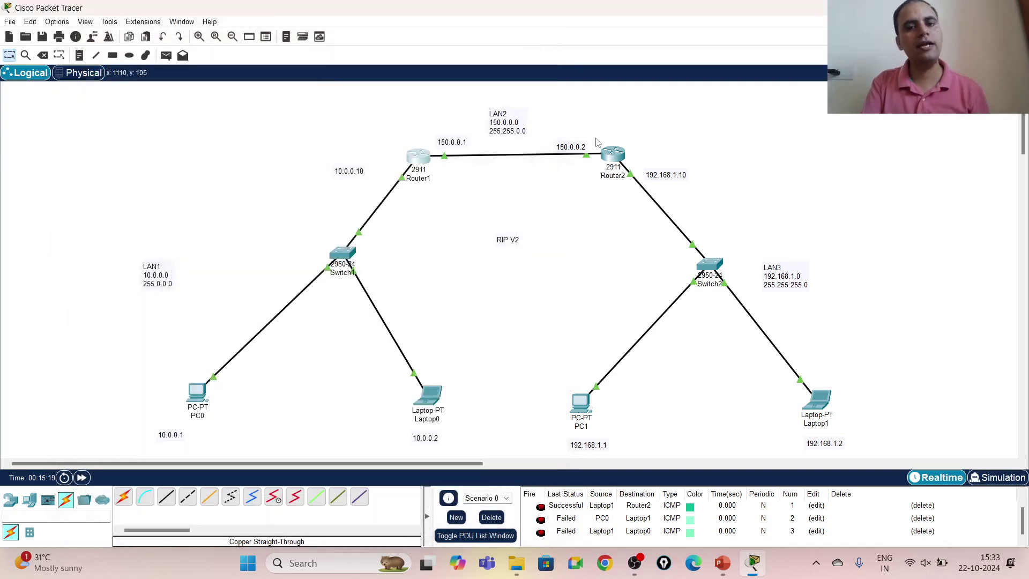
Add a static route on Router2 for network 10.0.0.0, mask 255.0.0.0, next hop 150.0.0.1, and close the router window
left_click(611, 154)
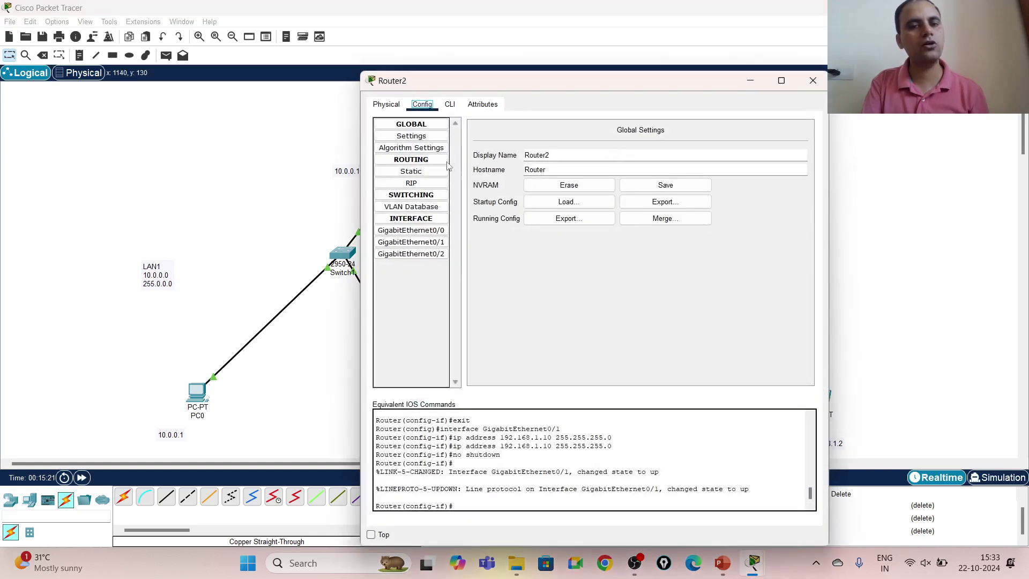
left_click(411, 172)
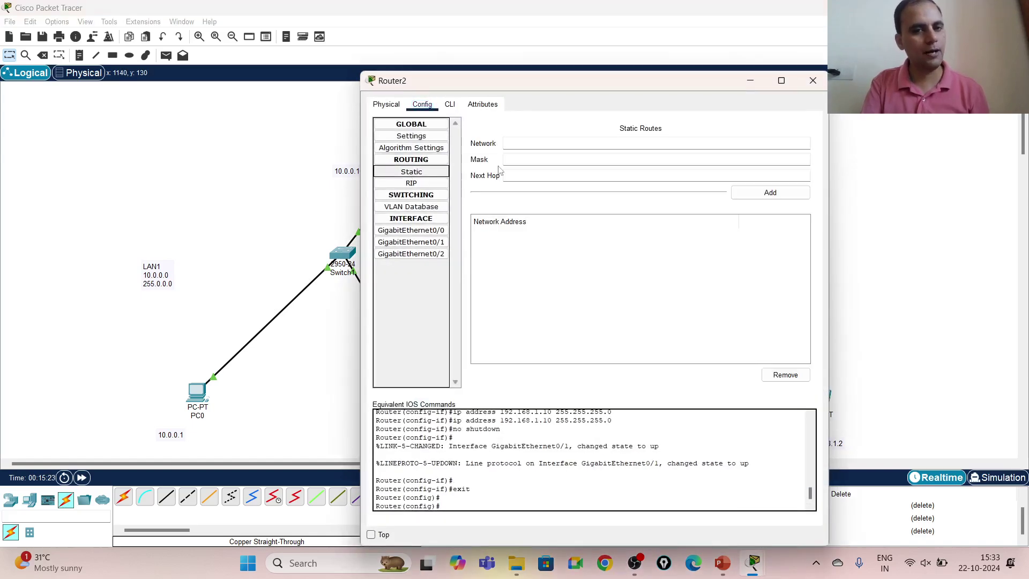
left_click(529, 143)
left_click_drag(547, 84, 632, 78)
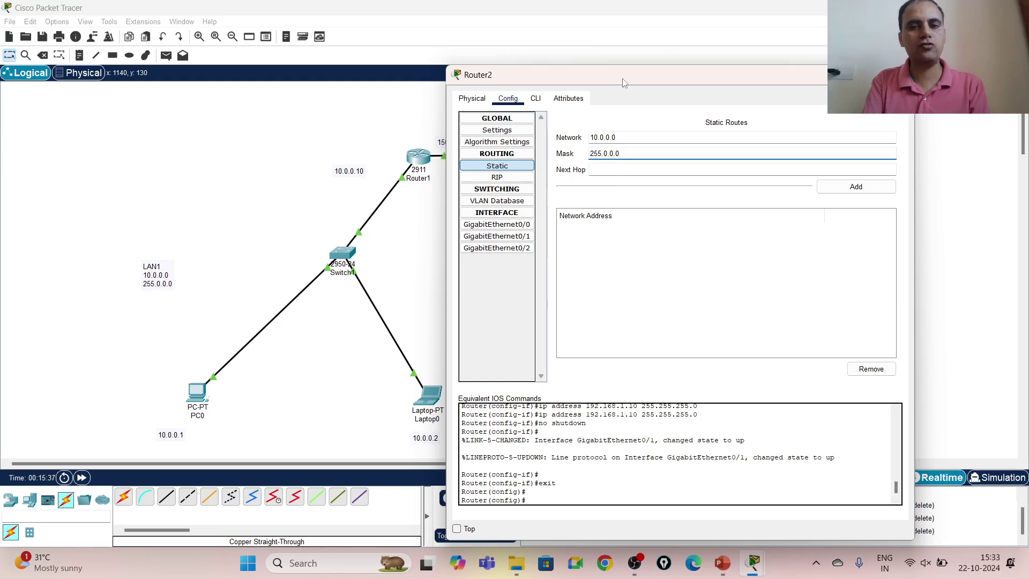
left_click_drag(621, 78, 686, 78)
left_click(665, 170)
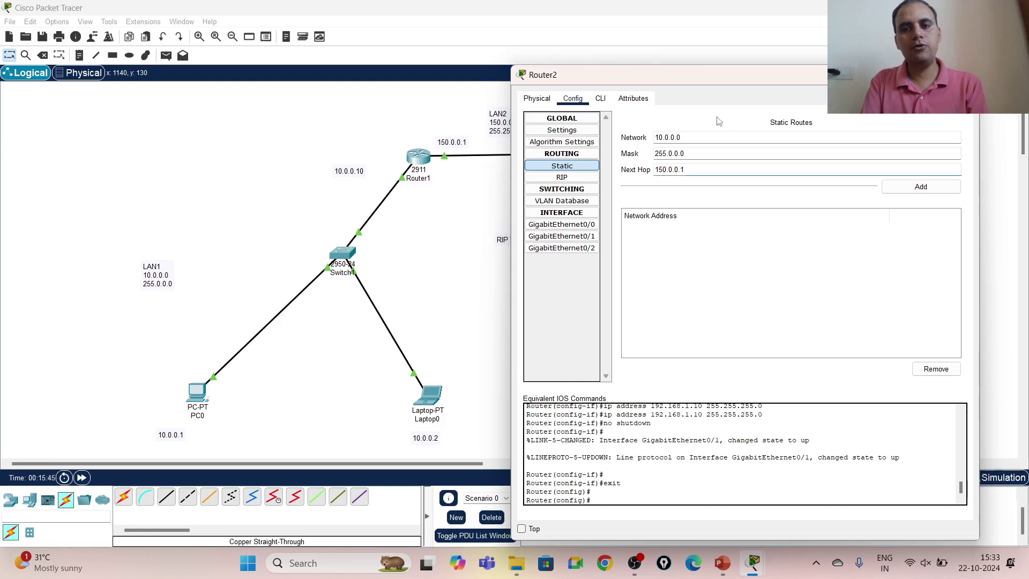
left_click(917, 192)
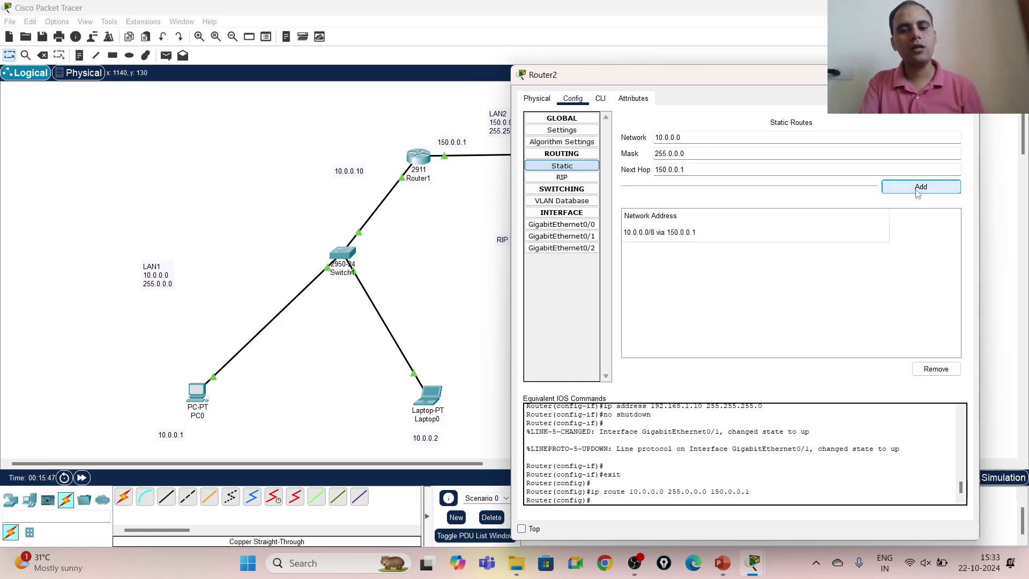
left_click(966, 74)
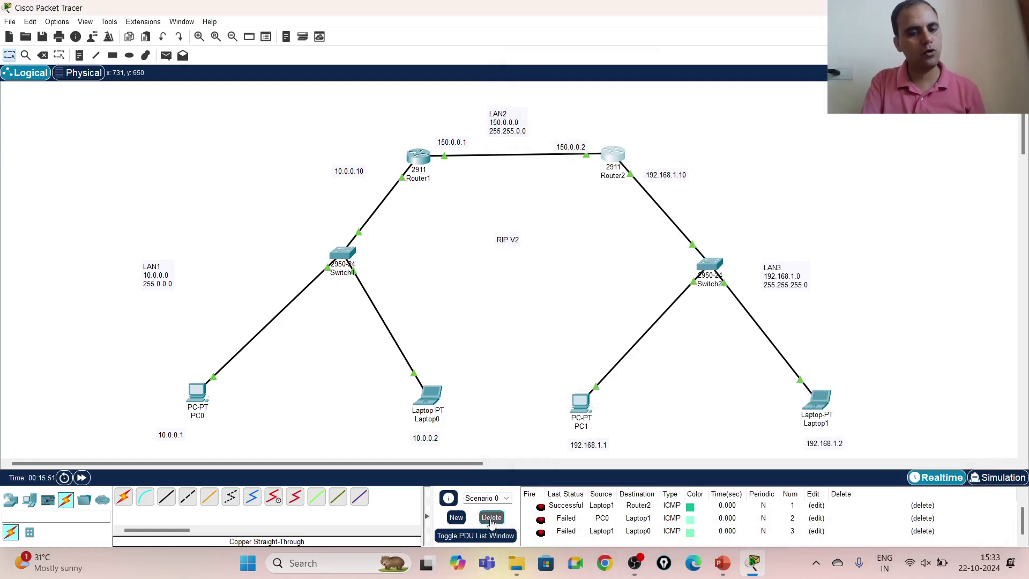
Clear the old PDU results and test connectivity with a simple PDU from PC0 to PC1
left_click(492, 517)
left_click(166, 55)
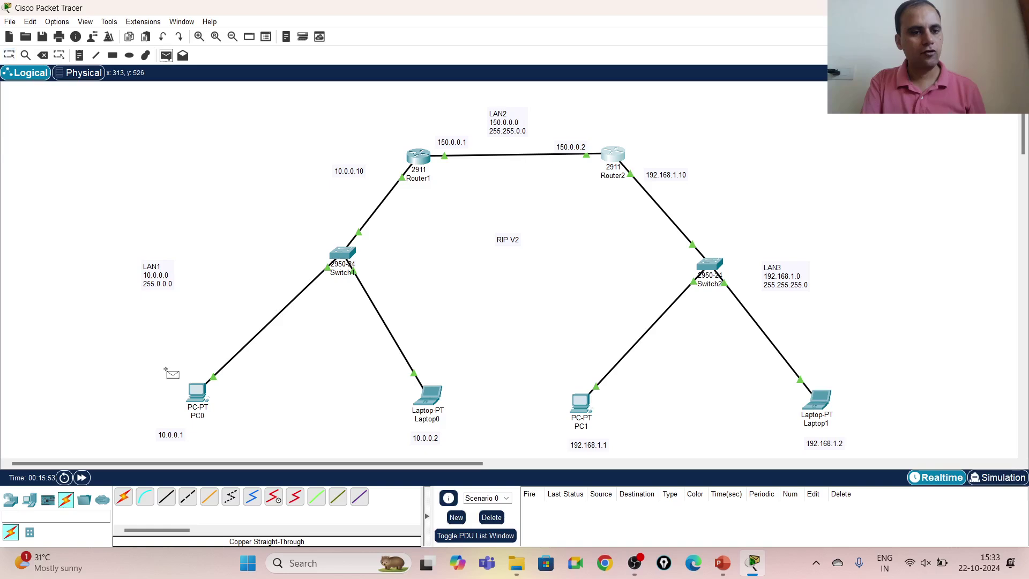
left_click(196, 392)
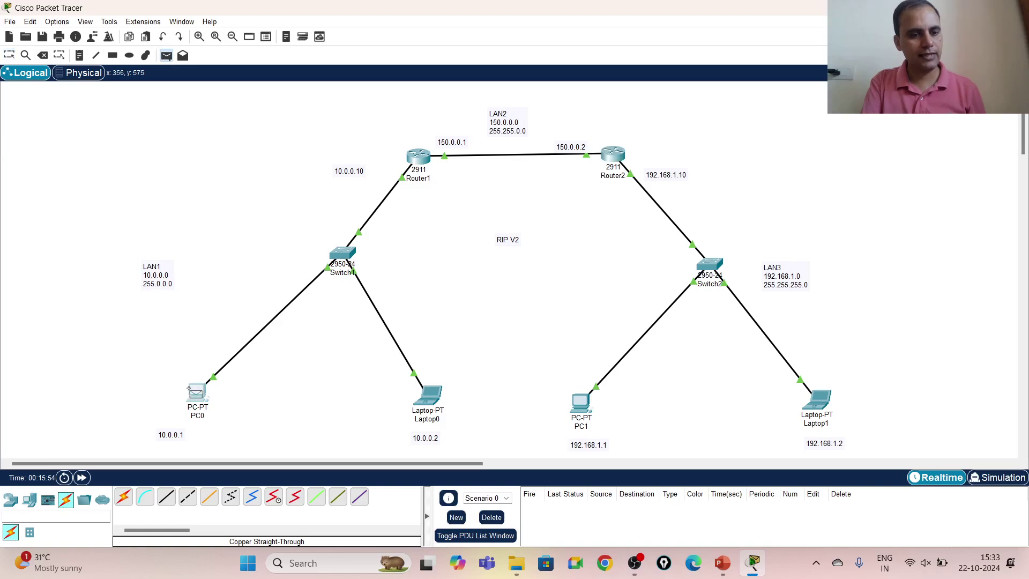
left_click(580, 401)
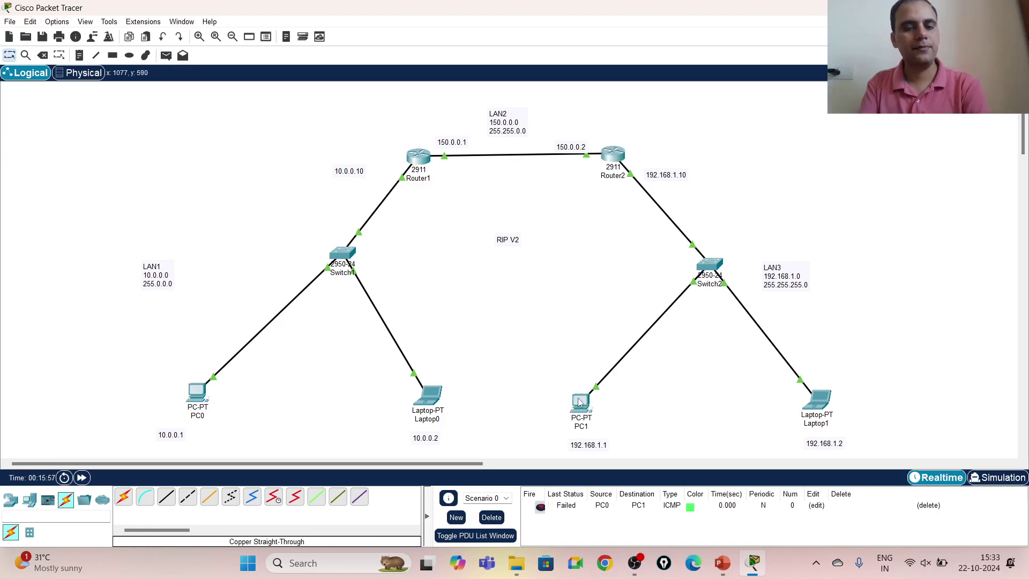
Clear the PDU result and test the reverse direction with a simple PDU from Laptop1 to Laptop0
left_click(492, 517)
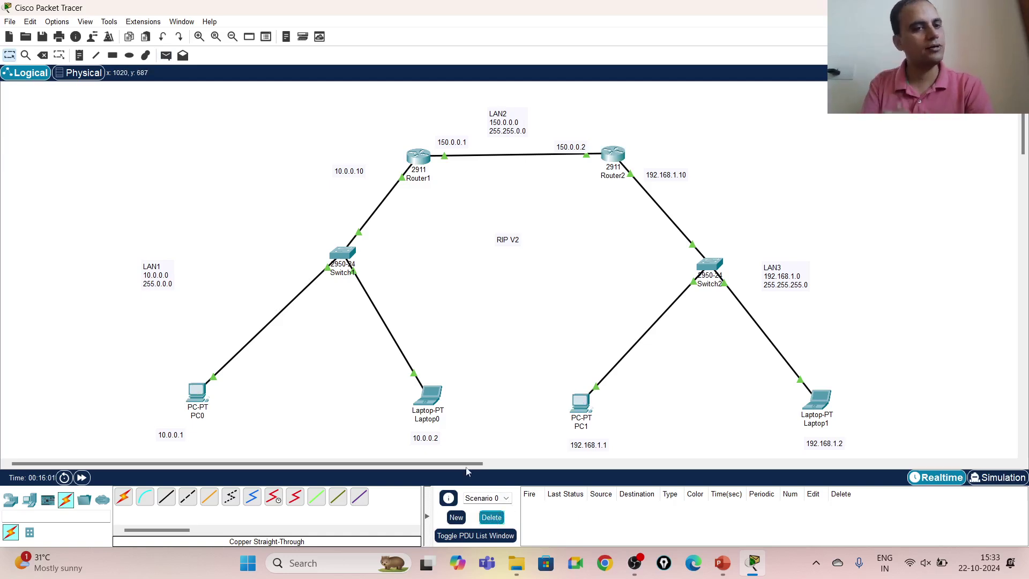
left_click(166, 55)
left_click(824, 393)
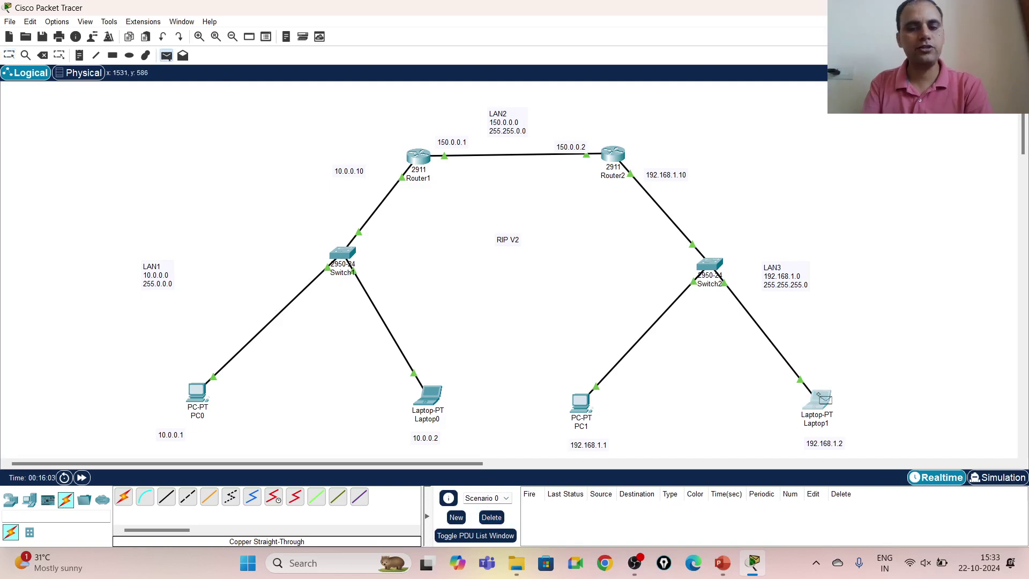
left_click(433, 395)
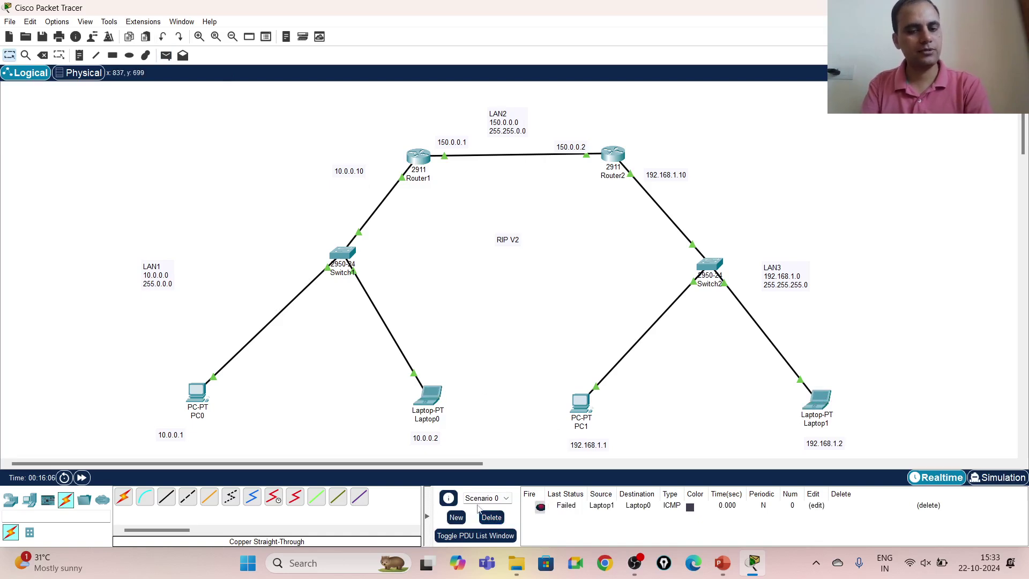
Clear the PDU list and repeat the simple PDU test from PC0 to PC1
left_click(493, 520)
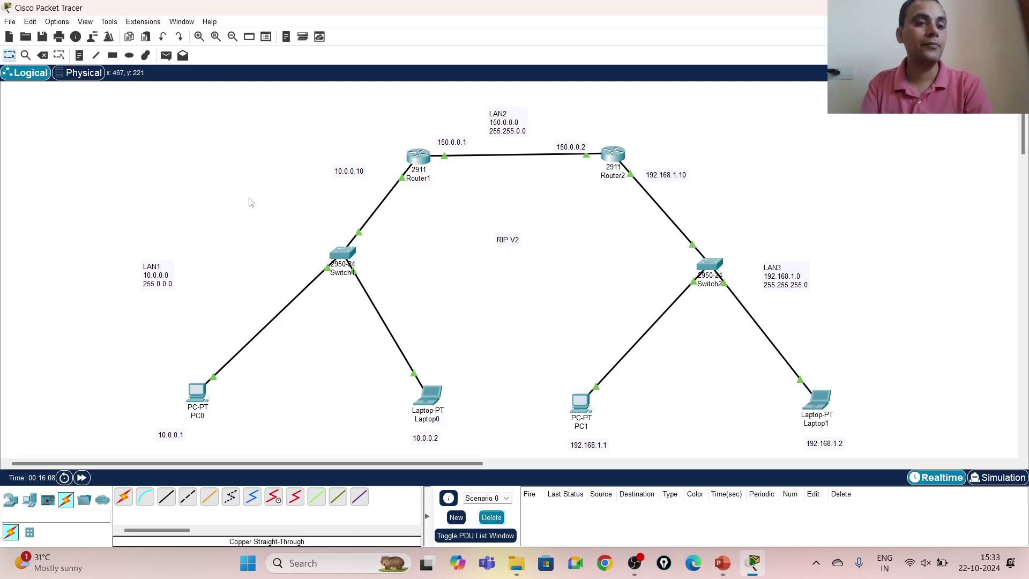
left_click(167, 57)
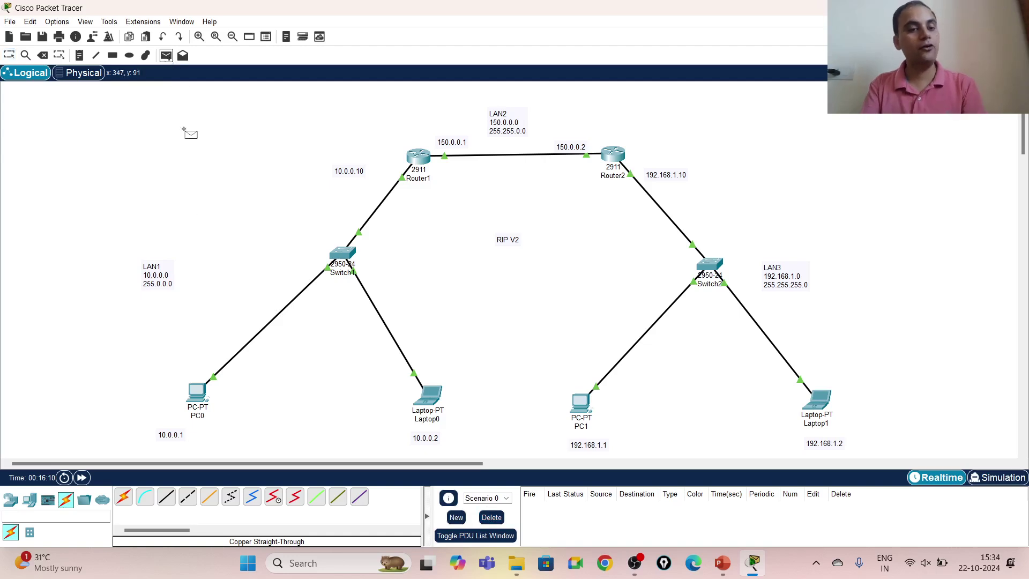
left_click(197, 390)
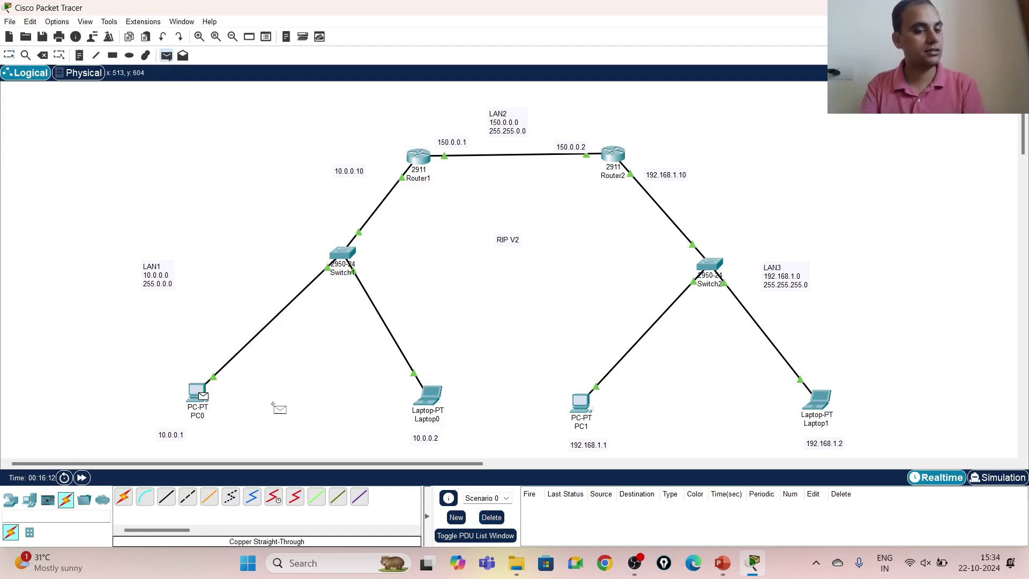
left_click(580, 401)
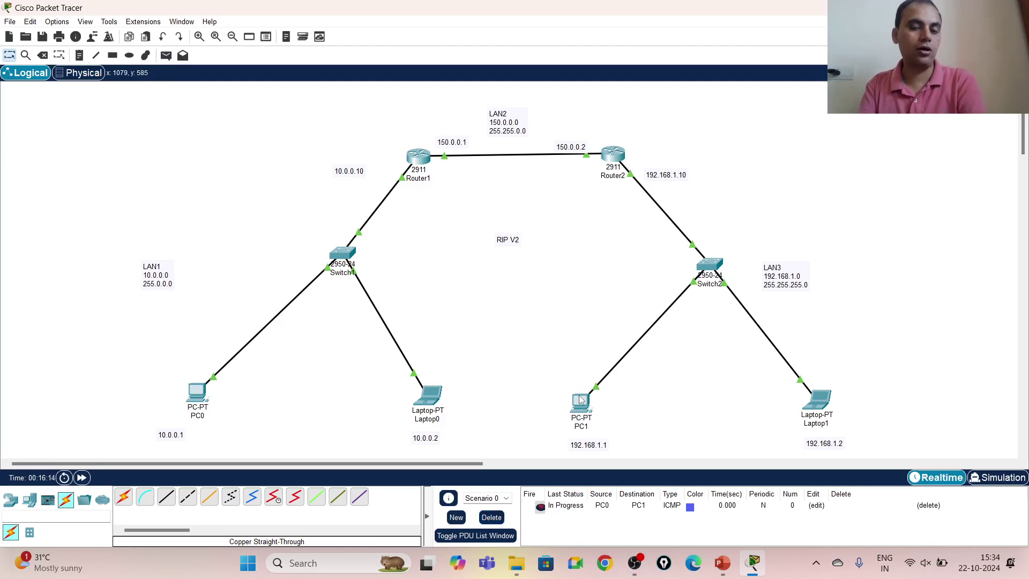
Clear the PDU list and send simple PDUs from Laptop1 to Laptop0 and from PC0 to PC1
left_click(487, 518)
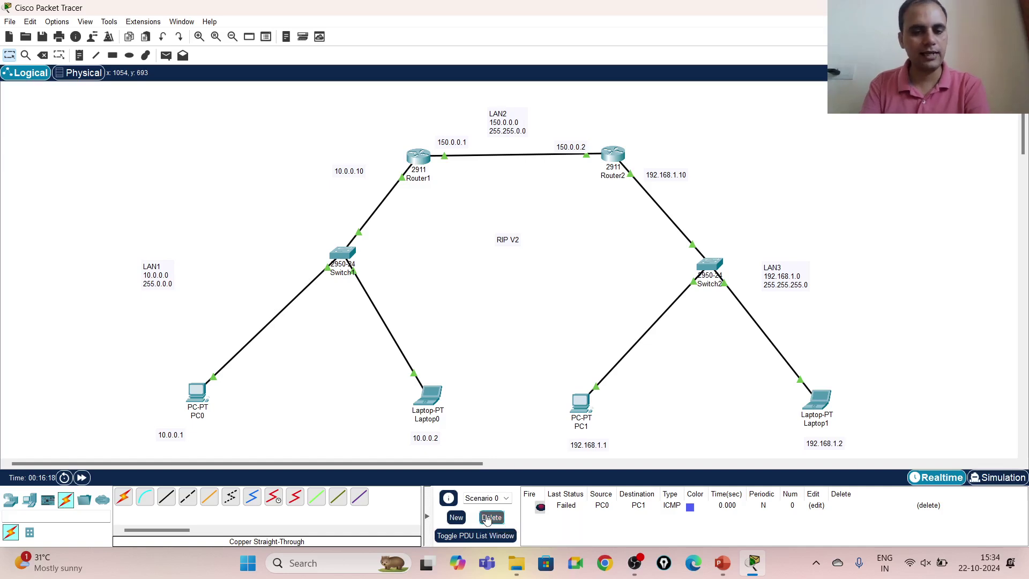
left_click(165, 55)
left_click(816, 401)
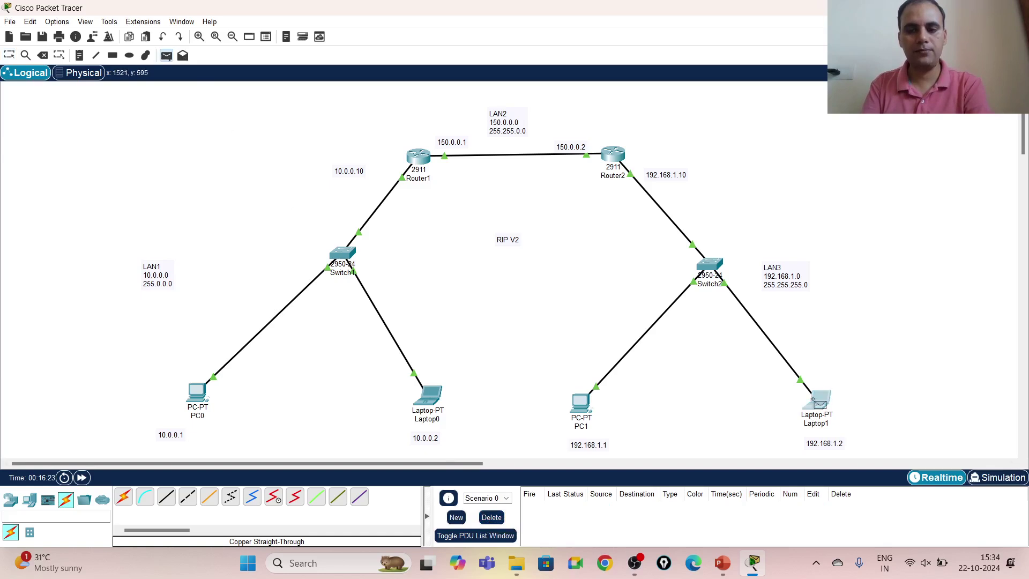
left_click(426, 394)
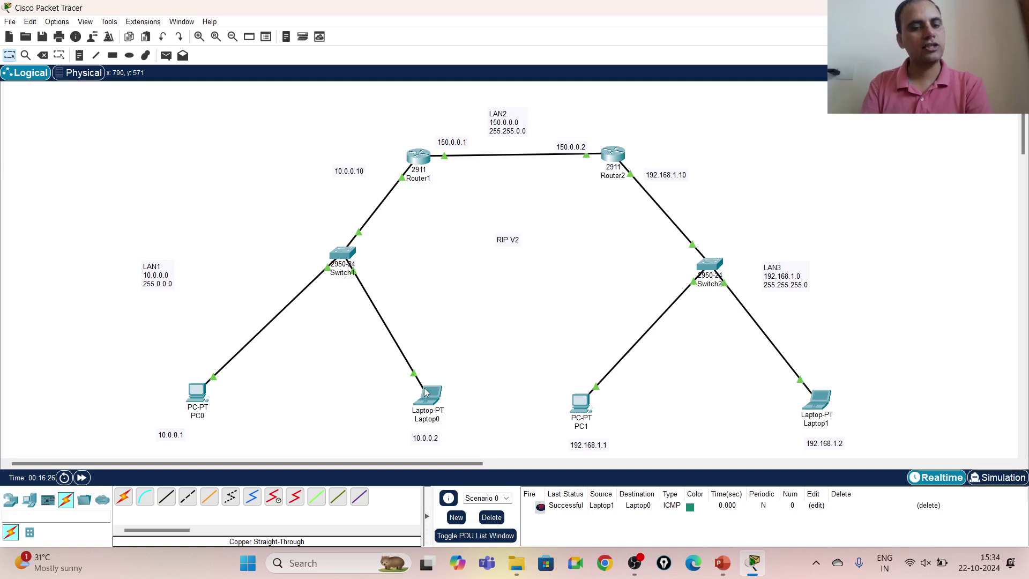
left_click(165, 55)
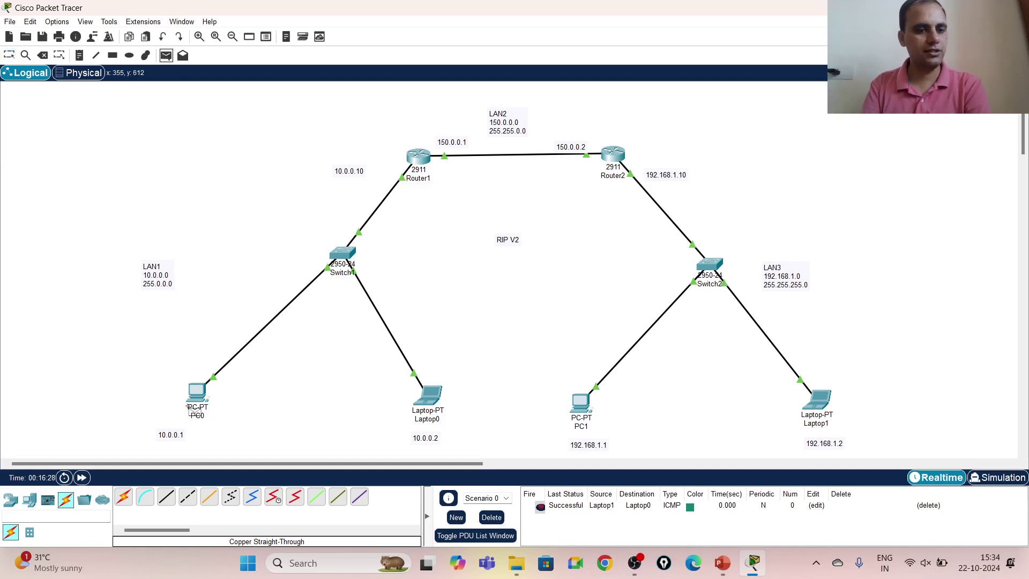
left_click(197, 394)
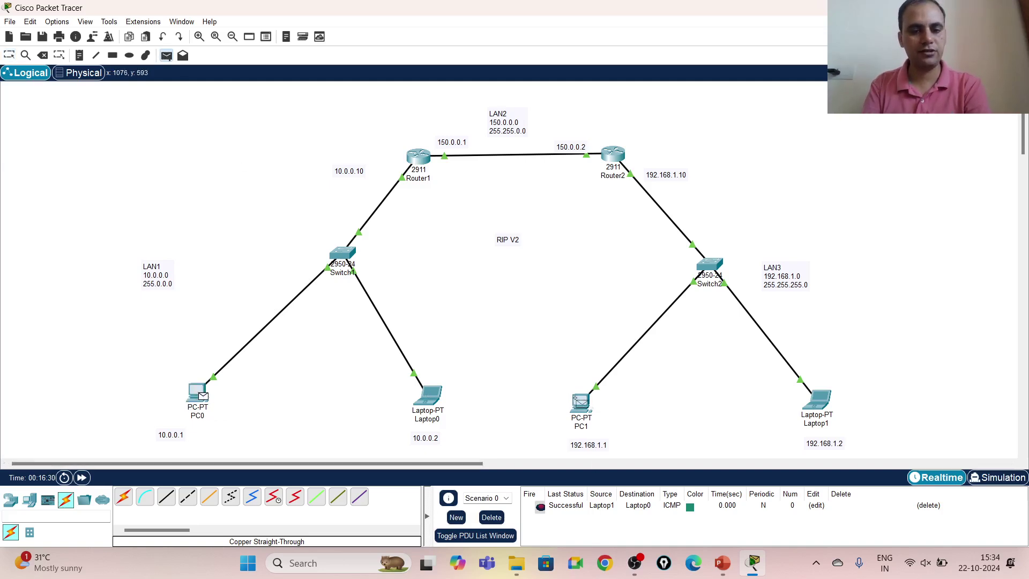
left_click(580, 401)
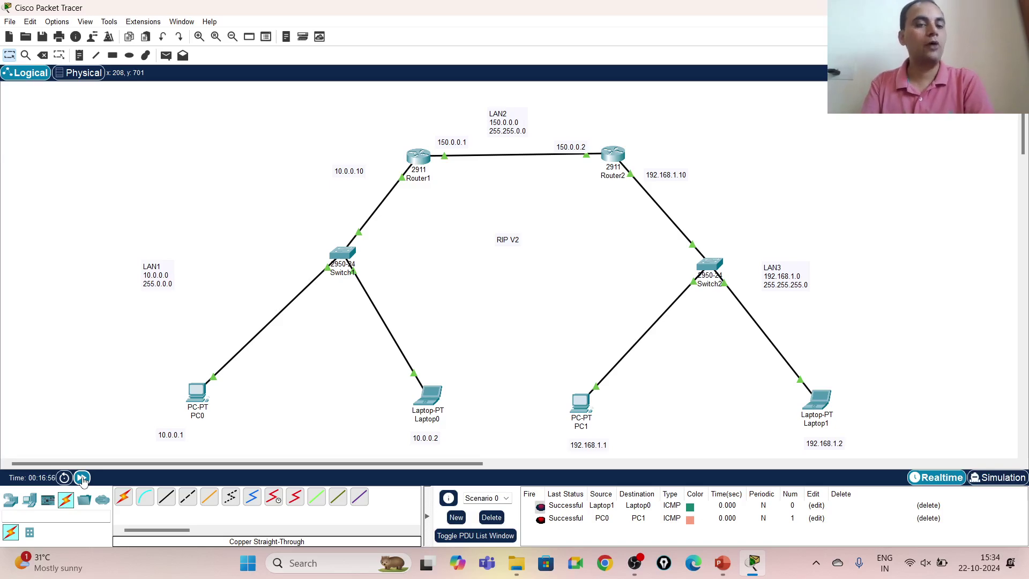
Remove the static route to 192.168.1.0/24 via 150.0.0.2 from Router1
left_click(419, 159)
left_click(411, 172)
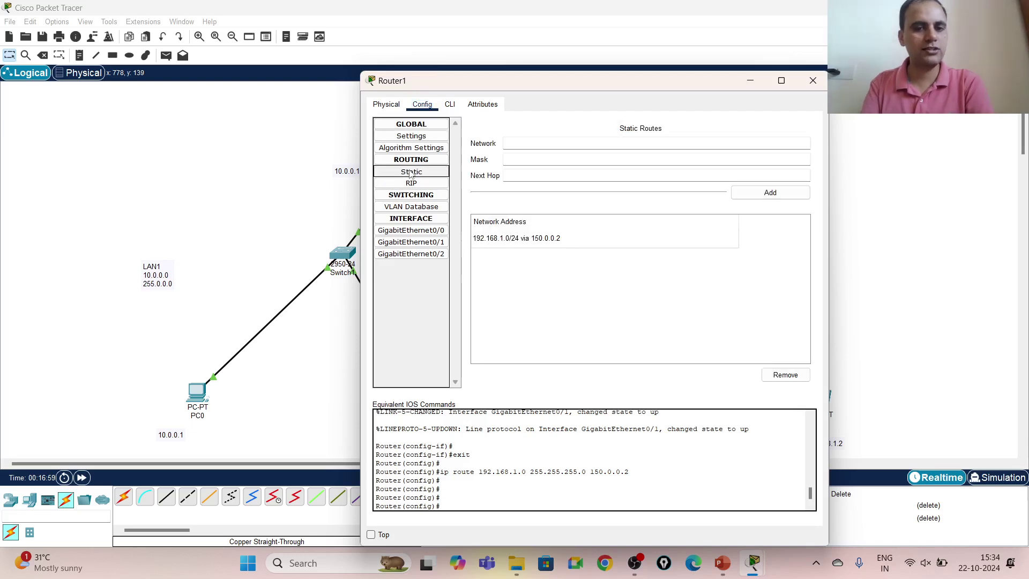
left_click(624, 239)
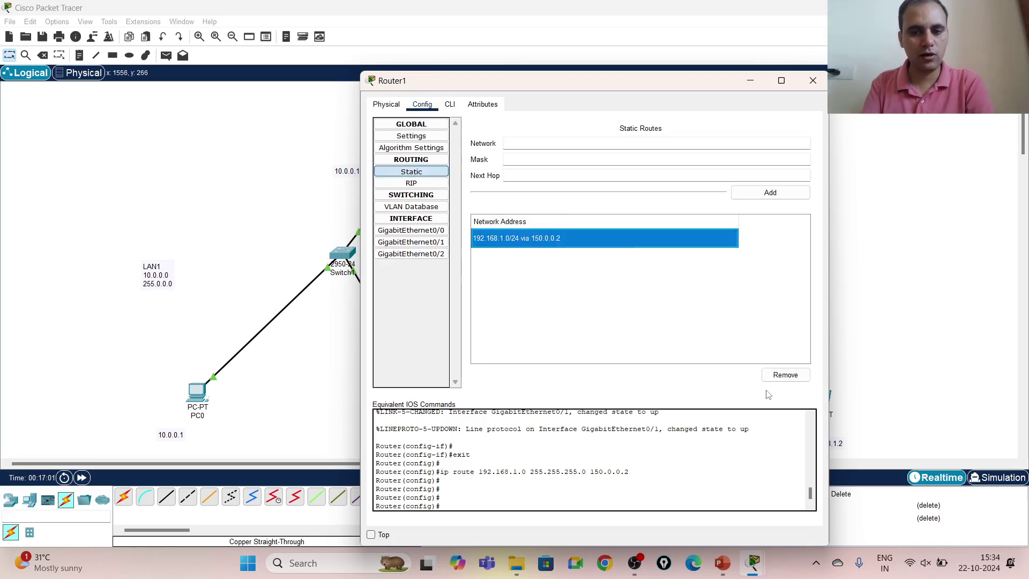
left_click(778, 375)
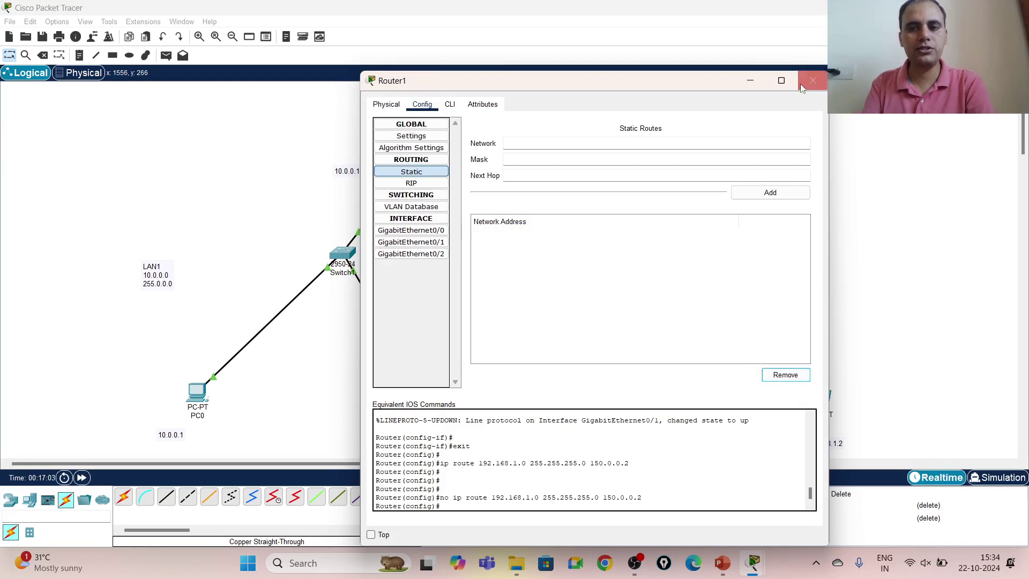
Add a default route on Router1 with network 0.0.0.0, mask 0.0.0.0 and next hop 150.0.0.2, highlight its IOS command and close the window
left_click(521, 144)
type("0.0.0.0")
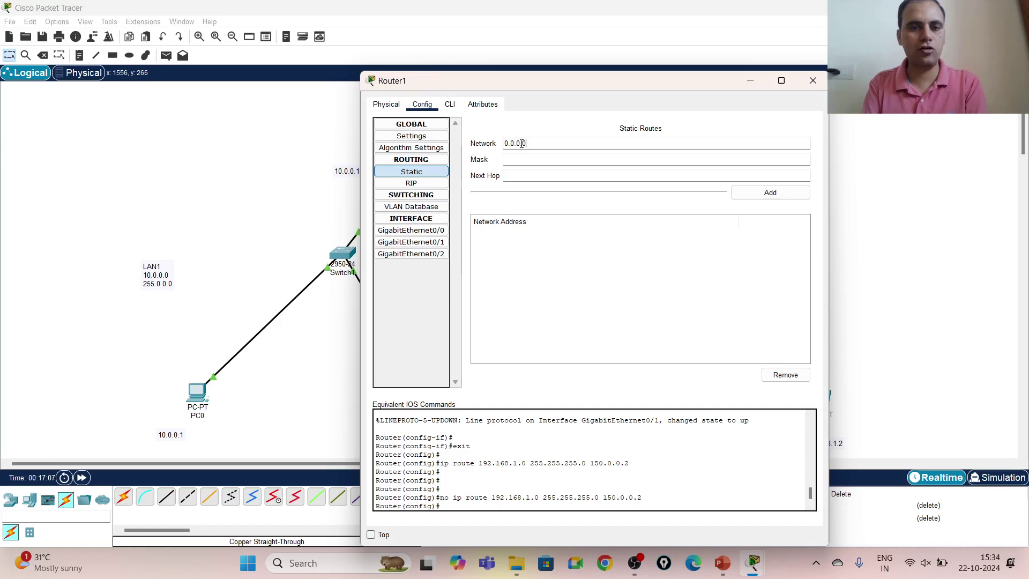
left_click(510, 155)
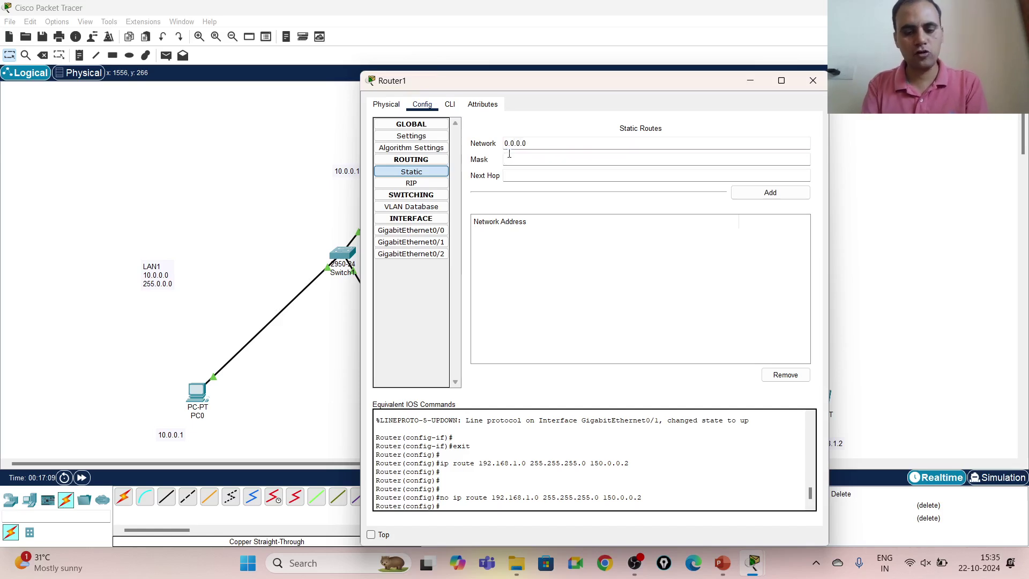
type("0.0.0.0")
left_click(513, 176)
type("150.0.")
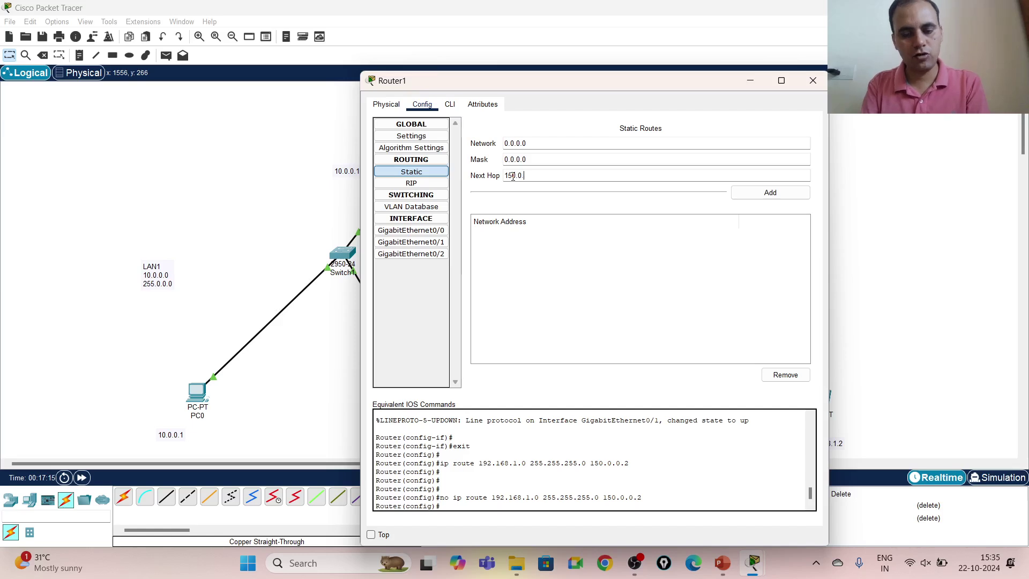
type("0.2")
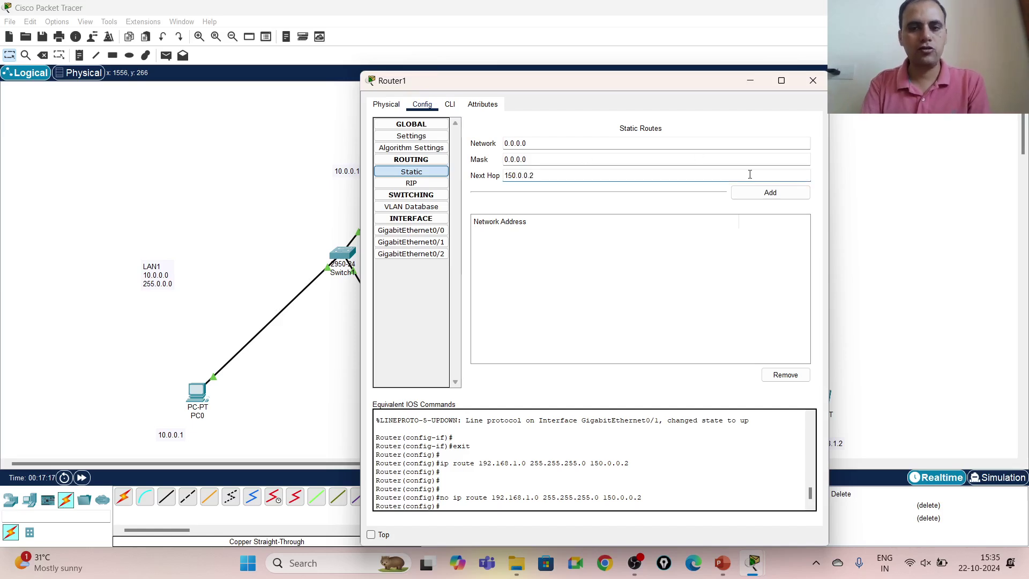
left_click(742, 198)
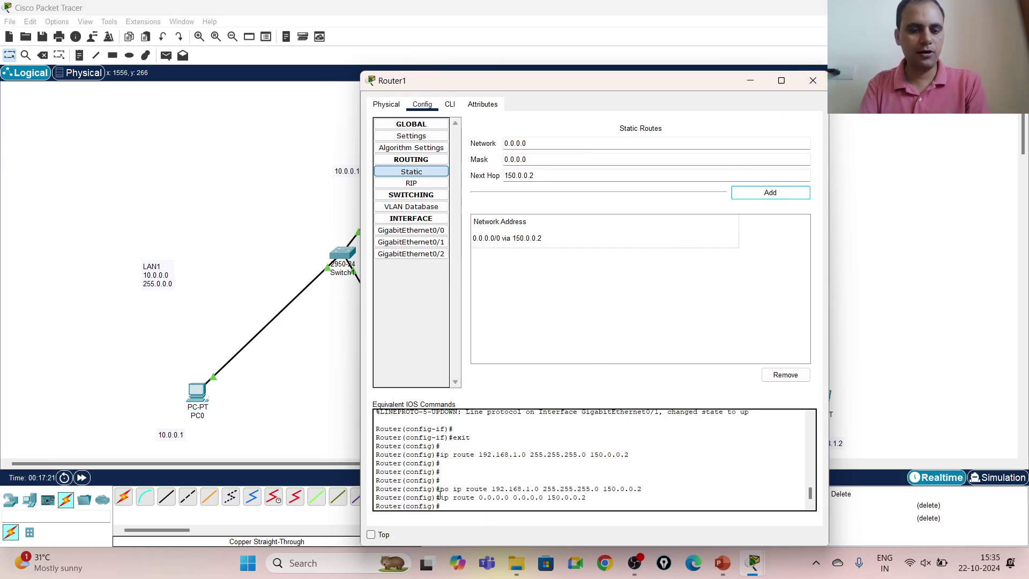
left_click_drag(440, 497, 567, 520)
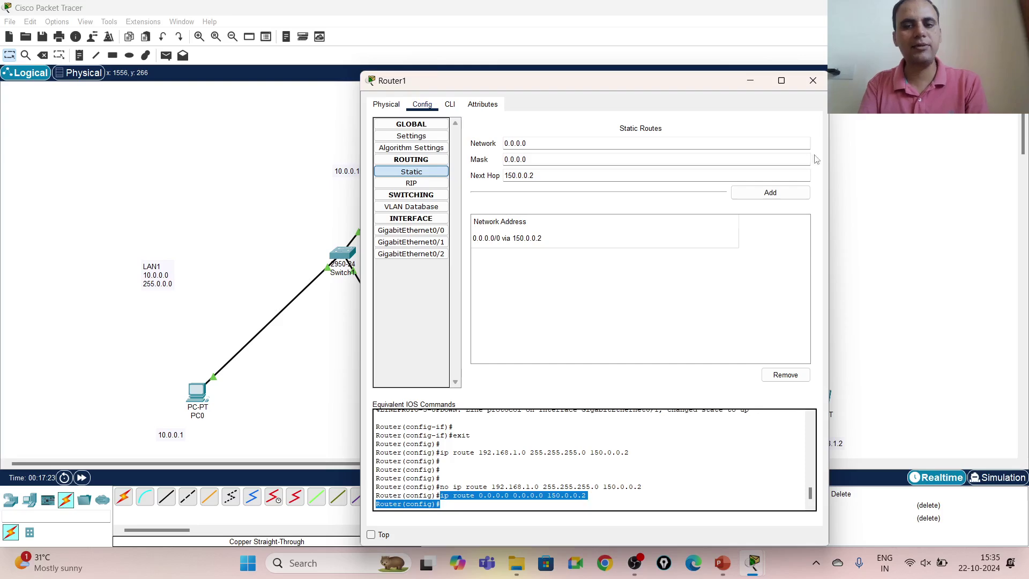
left_click(812, 80)
Remove the static route to 10.0.0.0/8 via 150.0.0.1 from Router2
left_click(617, 155)
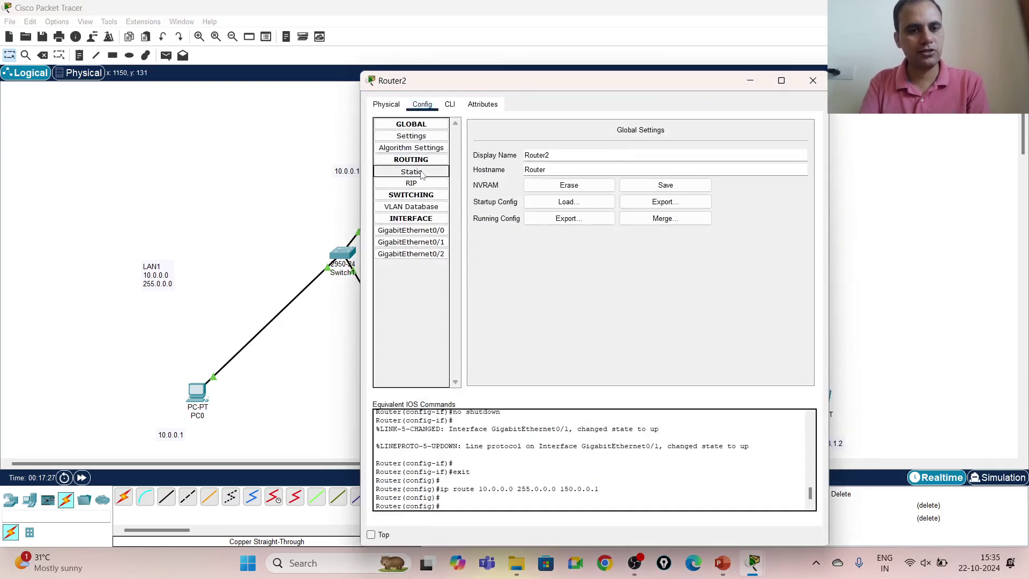
left_click(421, 174)
left_click(527, 244)
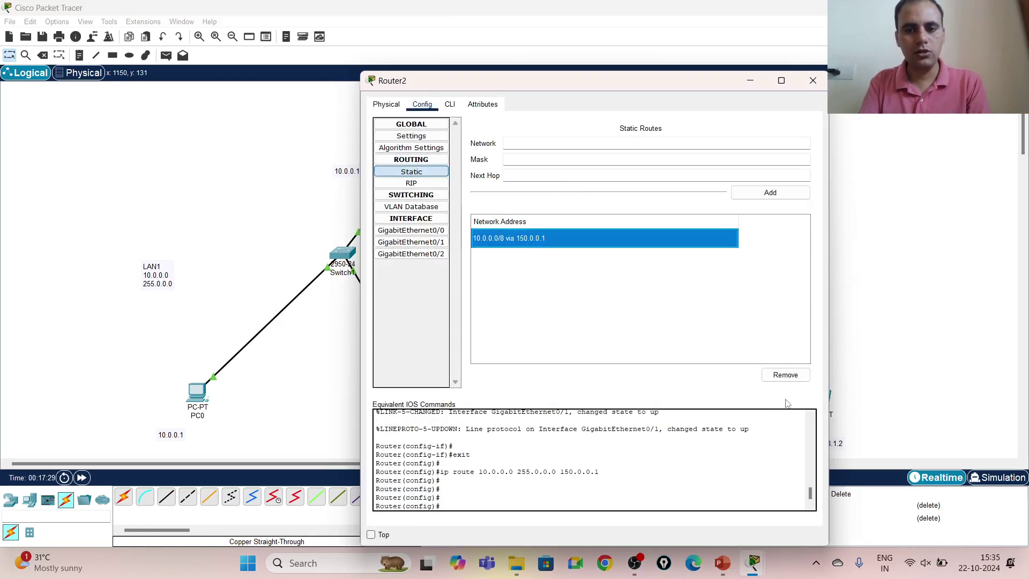
left_click(785, 375)
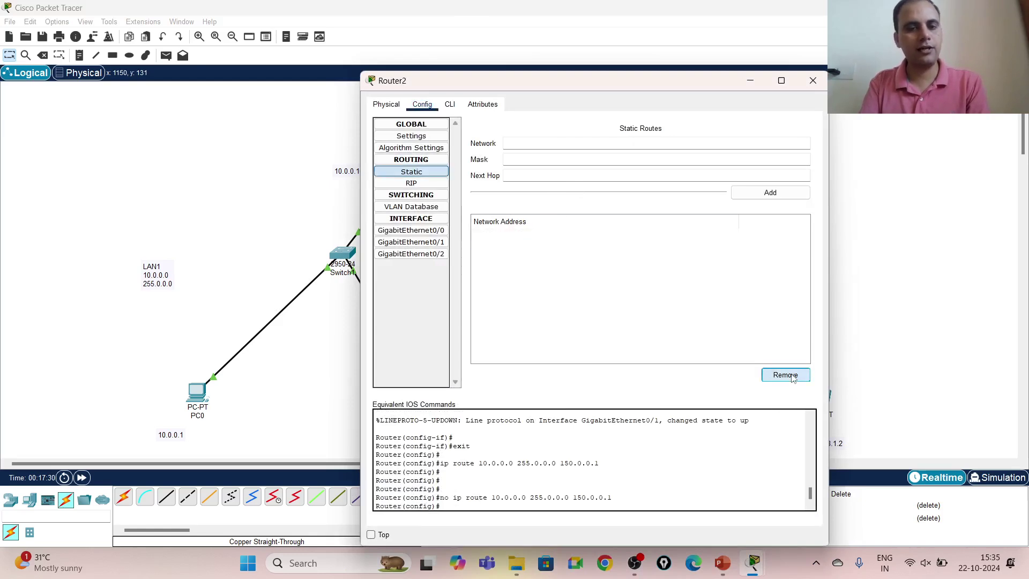
Add a default route on Router2 with network 0.0.0.0, mask 0.0.0.0 and next hop 150.0.0.1, and close its window
left_click(536, 140)
type("0.0")
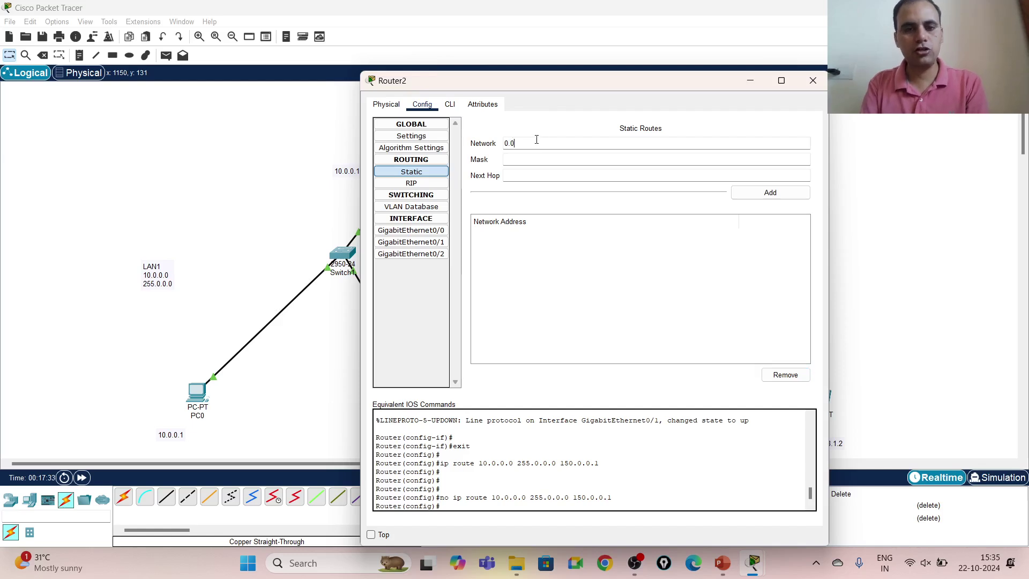
type(".0.0")
left_click(526, 157)
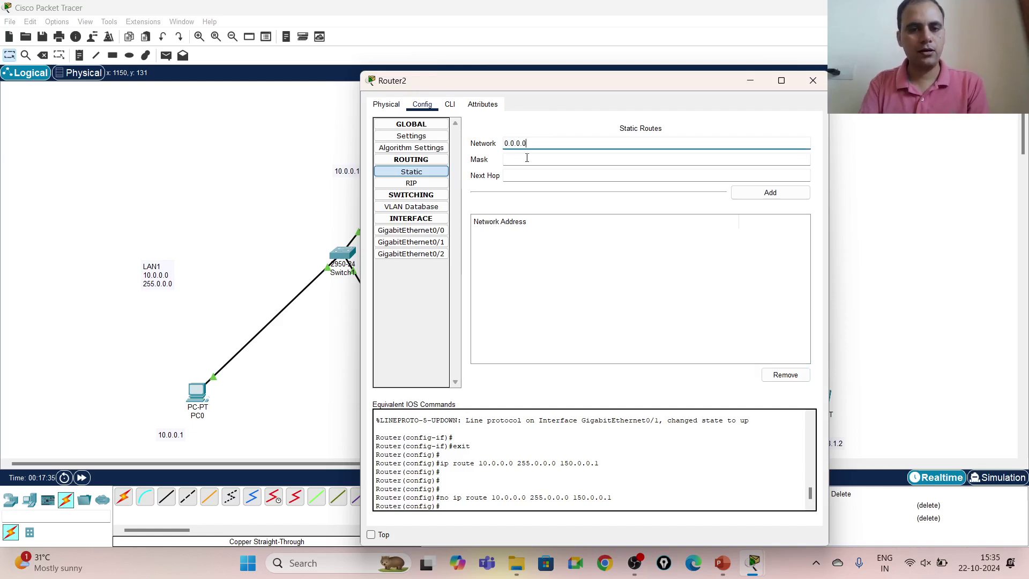
type("0.0.0.0")
left_click(515, 175)
type("1")
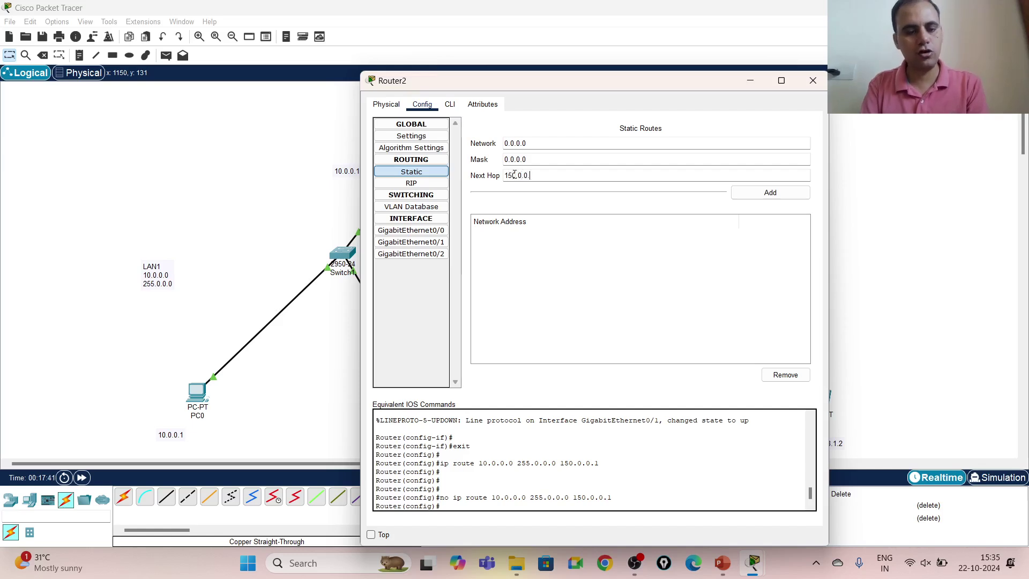
left_click(765, 194)
left_click(813, 80)
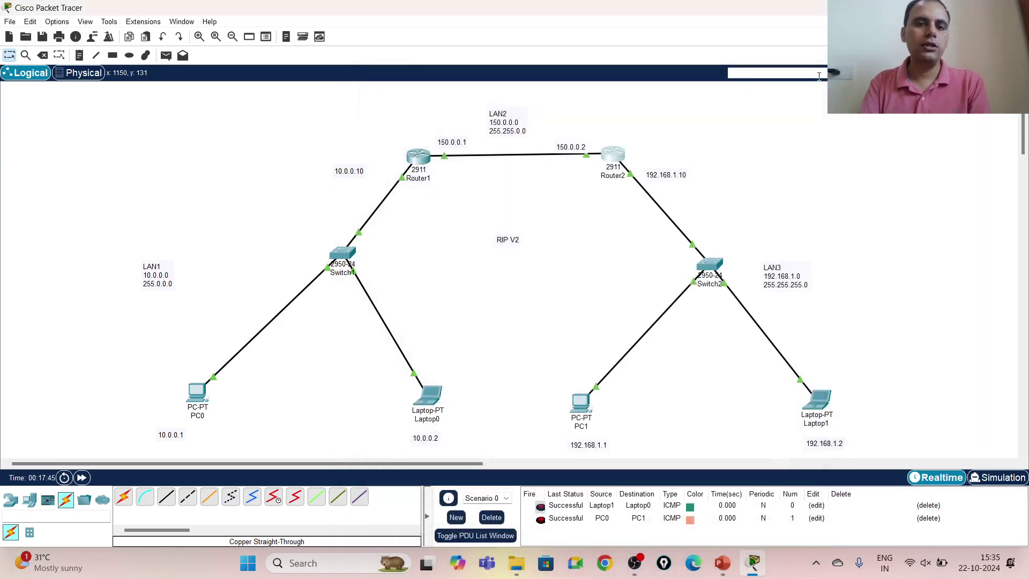
Clear the PDU list and send simple PDUs from Laptop0 to Laptop1 and from PC1 to PC0
left_click(491, 517)
left_click(166, 56)
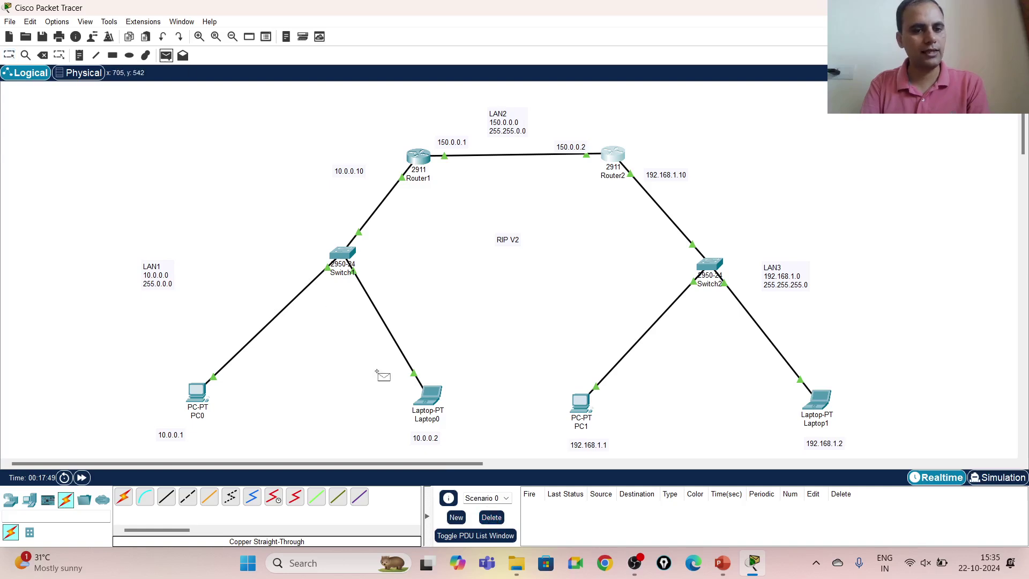
left_click(429, 397)
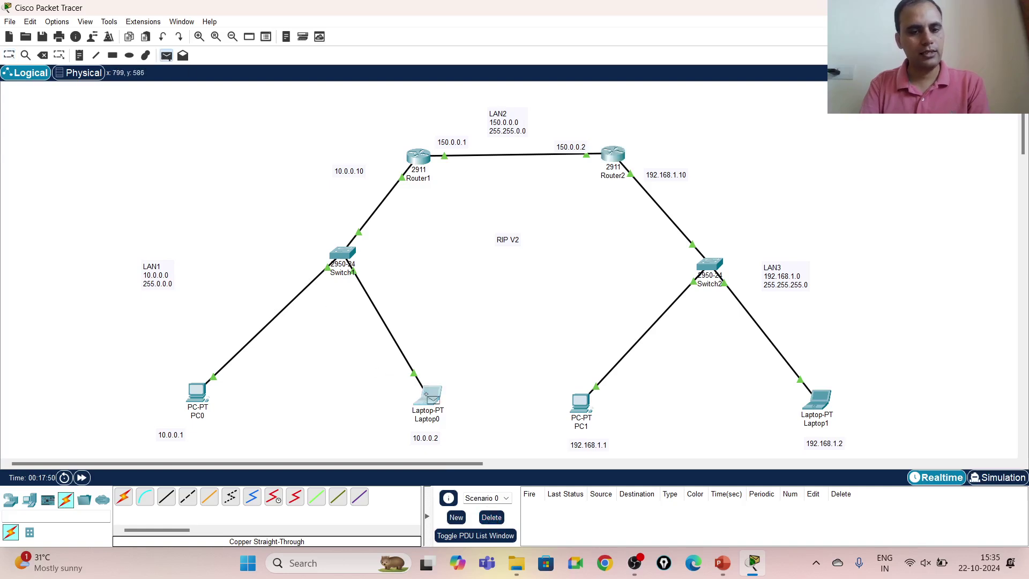
left_click(818, 403)
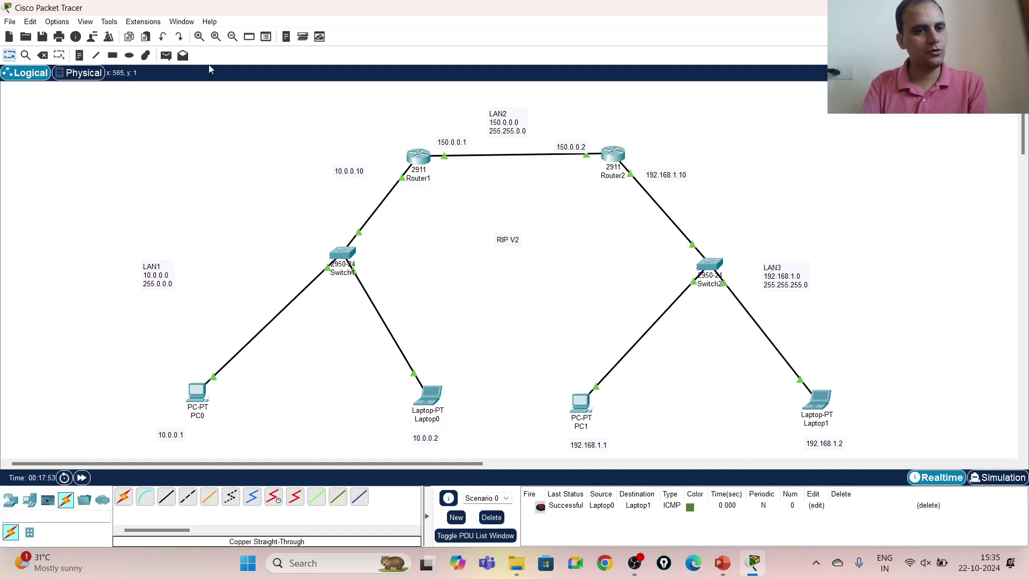
left_click(166, 55)
left_click(587, 408)
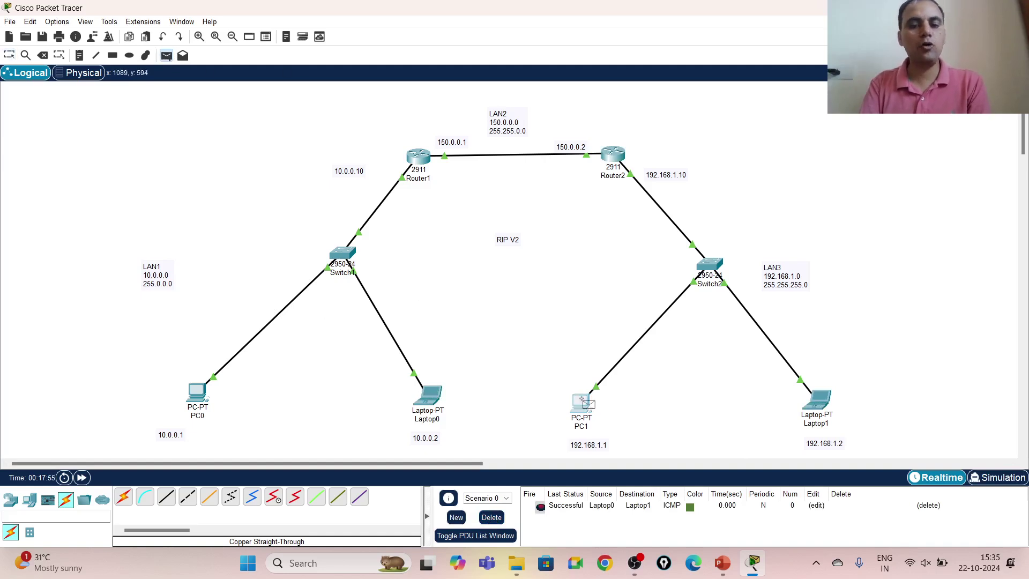
left_click(197, 389)
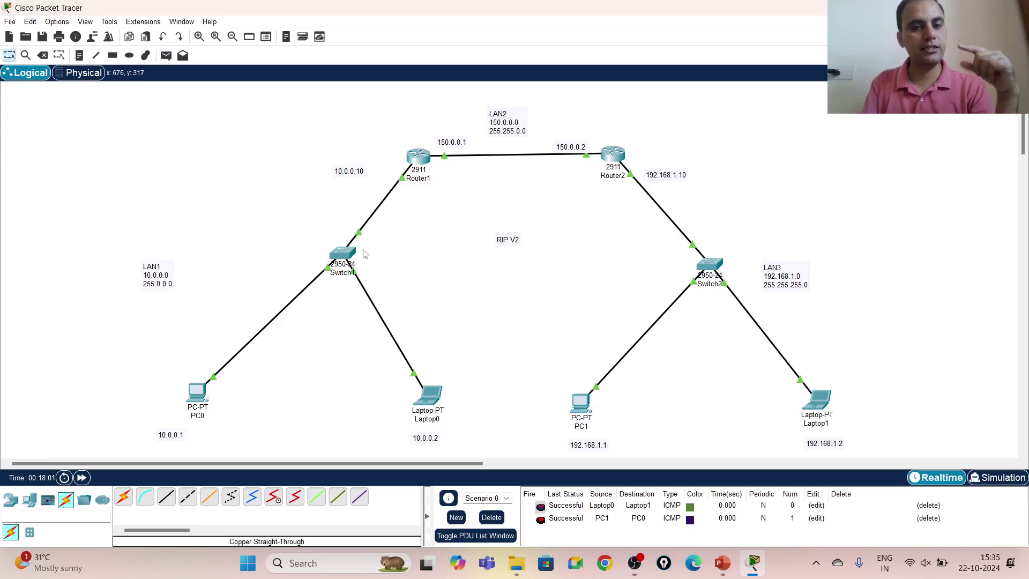
Remove the default route 0.0.0.0/0 via 150.0.0.2 from Router1 and close its window
left_click(425, 154)
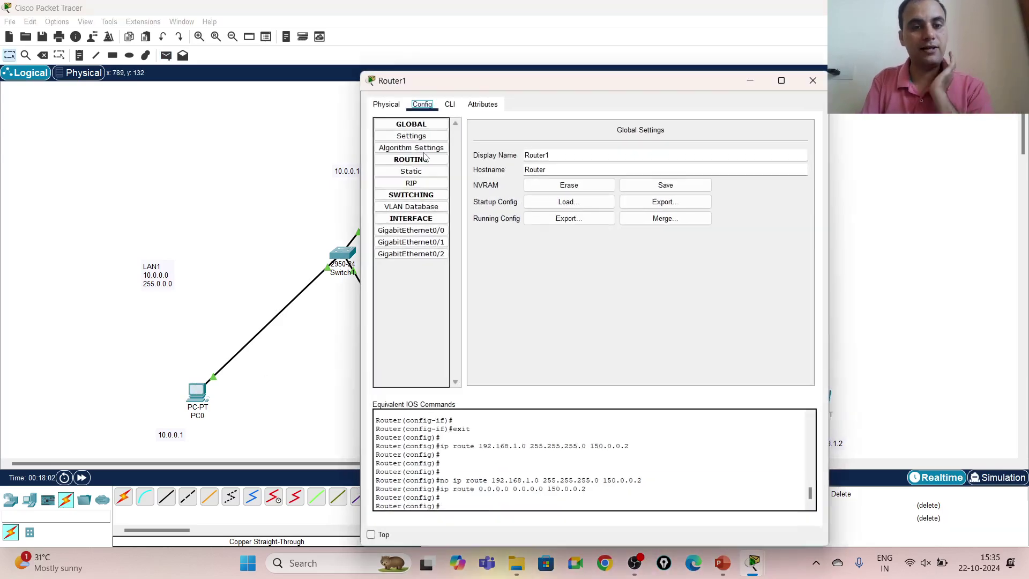
left_click(406, 173)
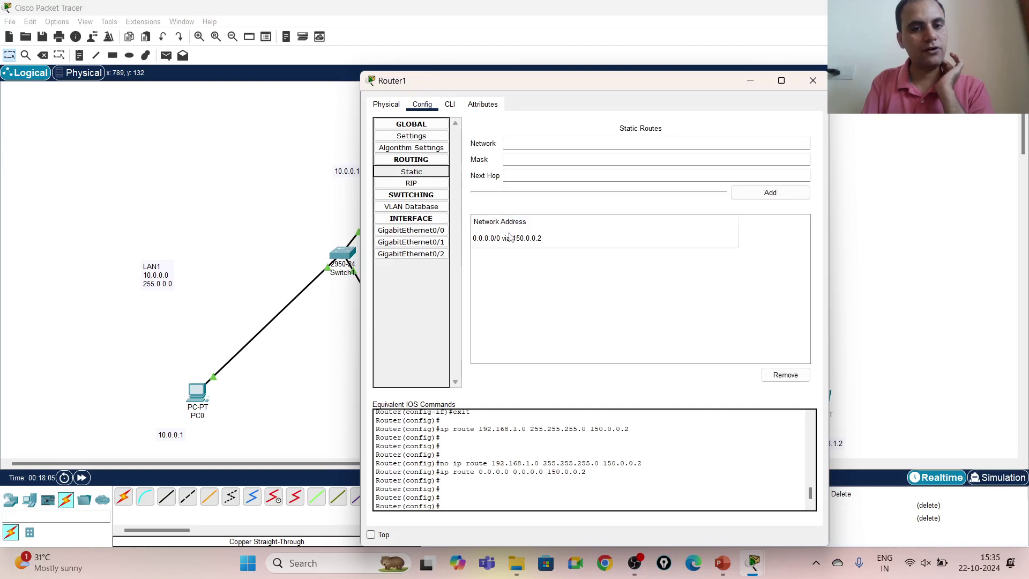
left_click(509, 240)
left_click(785, 375)
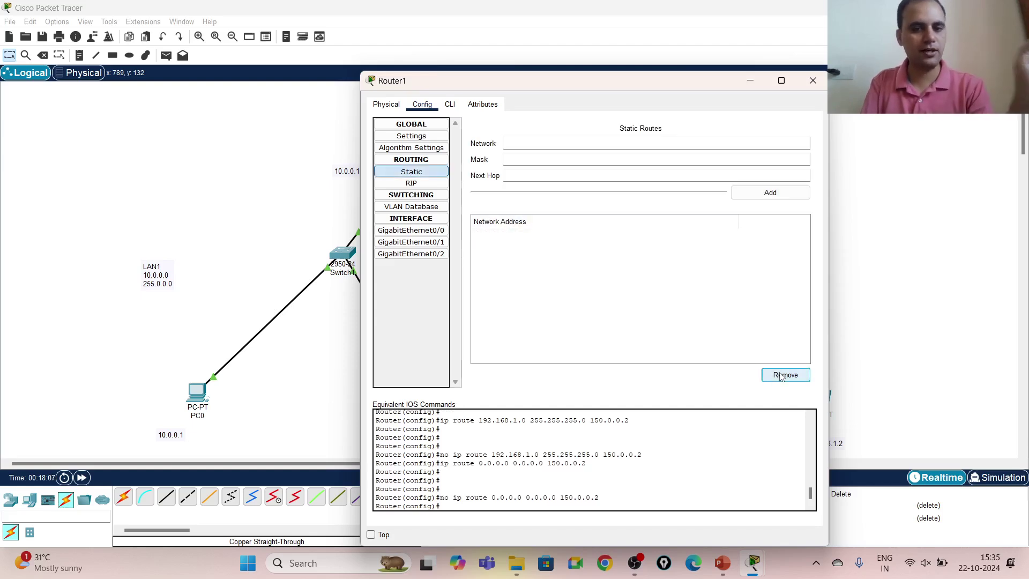
left_click(813, 80)
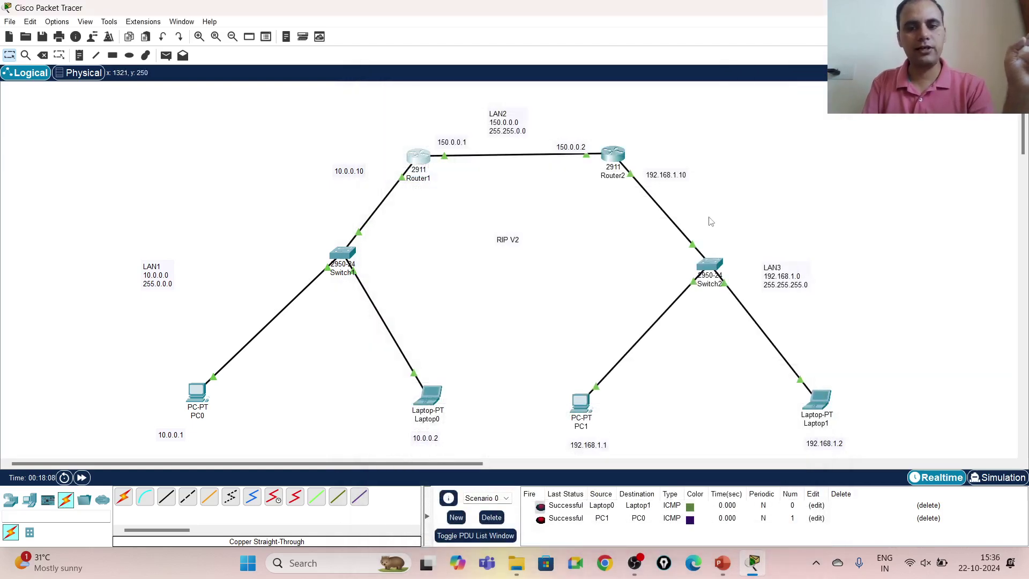
Remove the default route 0.0.0.0/0 via 150.0.0.1 from Router2 and close its window
left_click(613, 155)
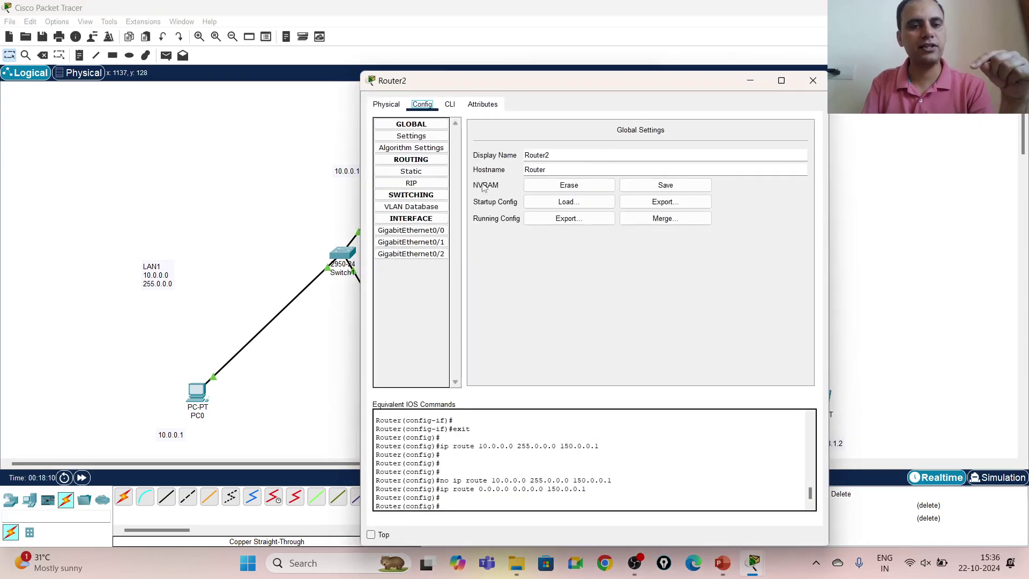
left_click(405, 170)
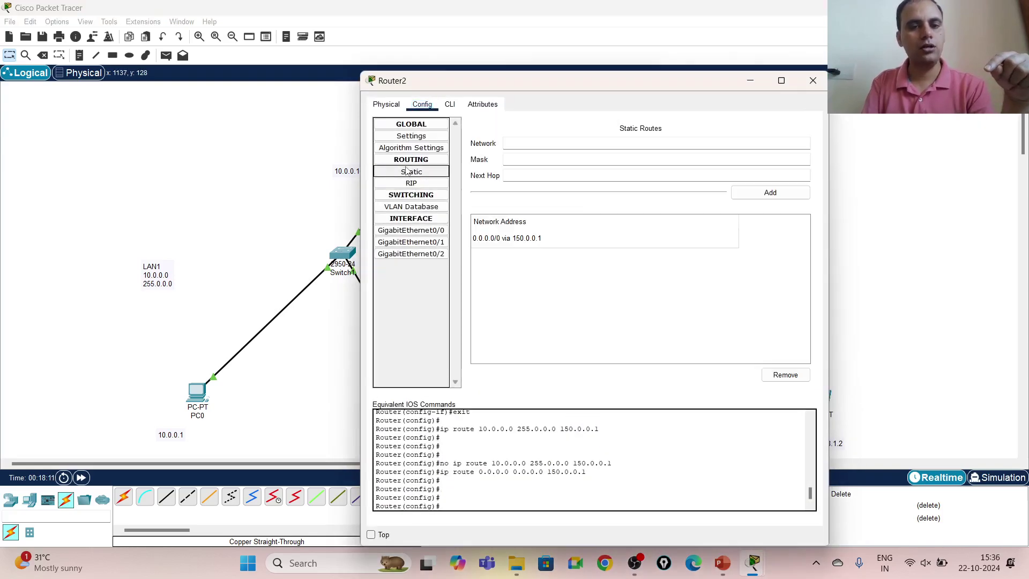
left_click(593, 243)
left_click(779, 376)
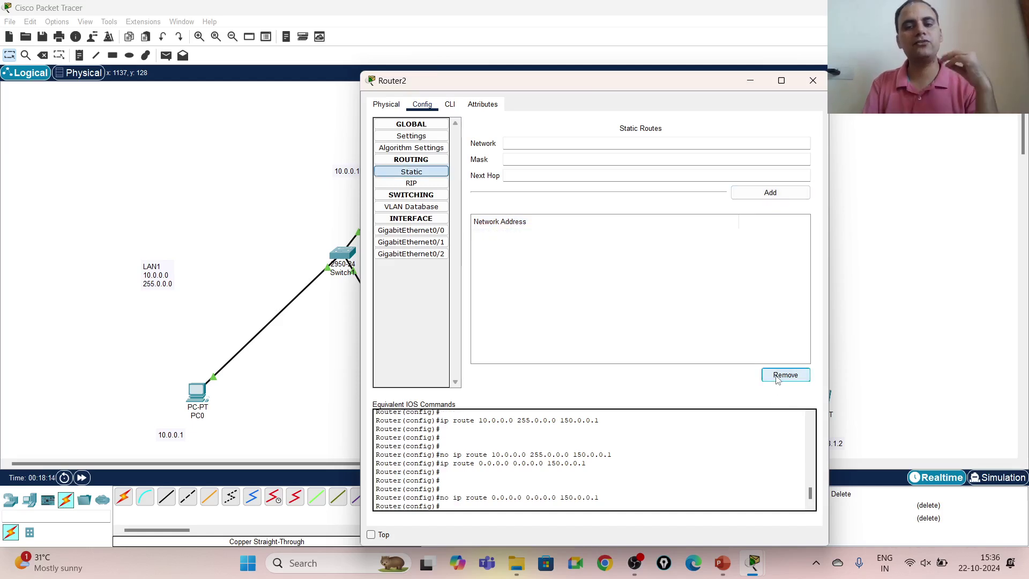
left_click(806, 78)
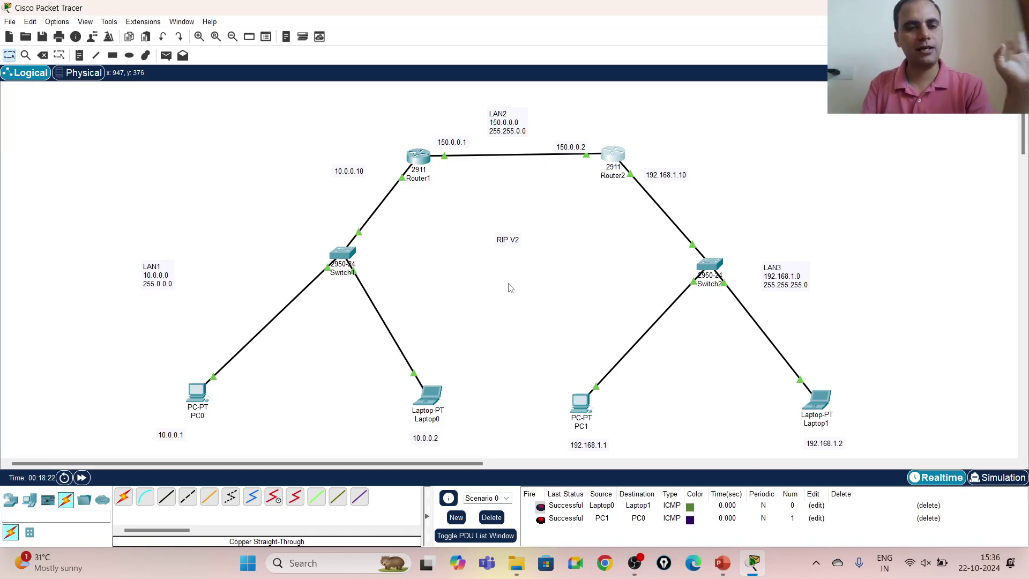
Test connectivity with simple PDUs from PC0 to PC1 and from Laptop1 to Laptop0, clearing the PDU list before and after
left_click(491, 518)
left_click(165, 55)
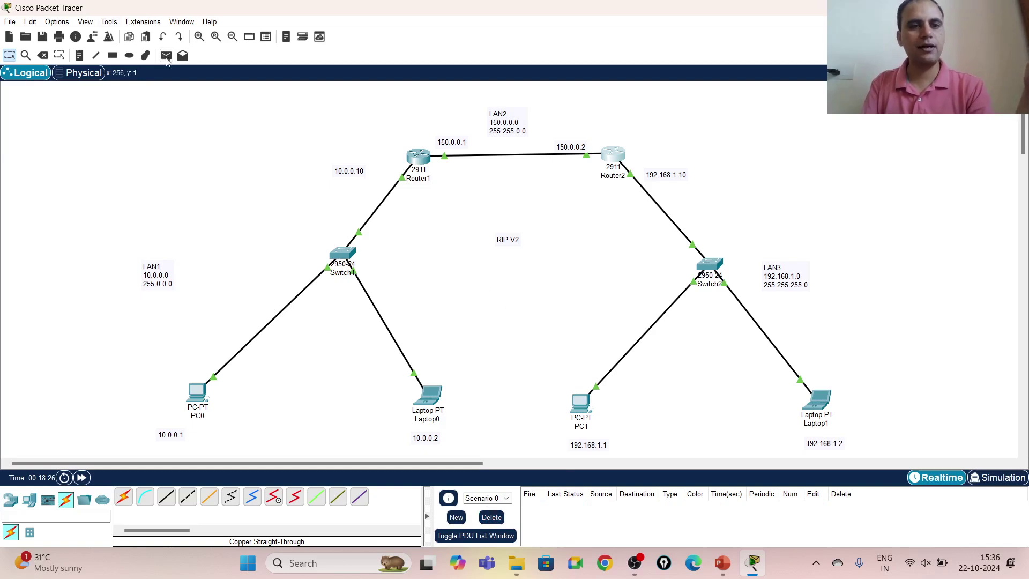
left_click(198, 393)
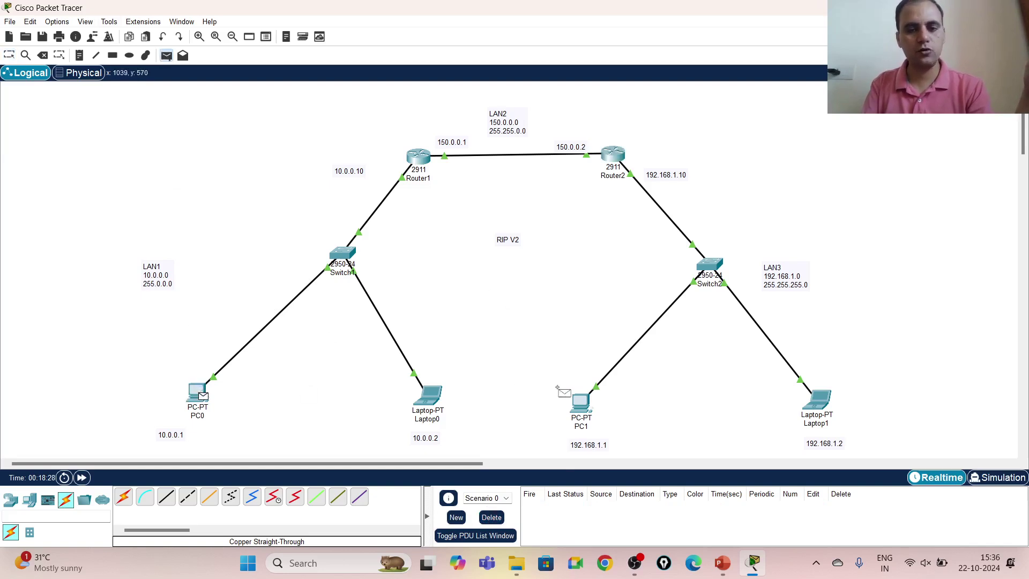
left_click(578, 399)
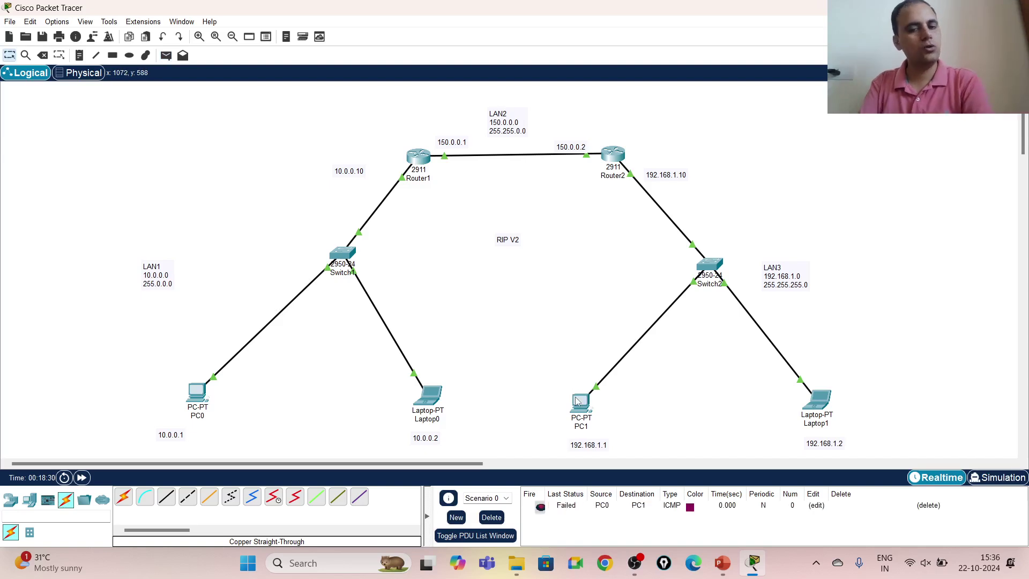
left_click(167, 57)
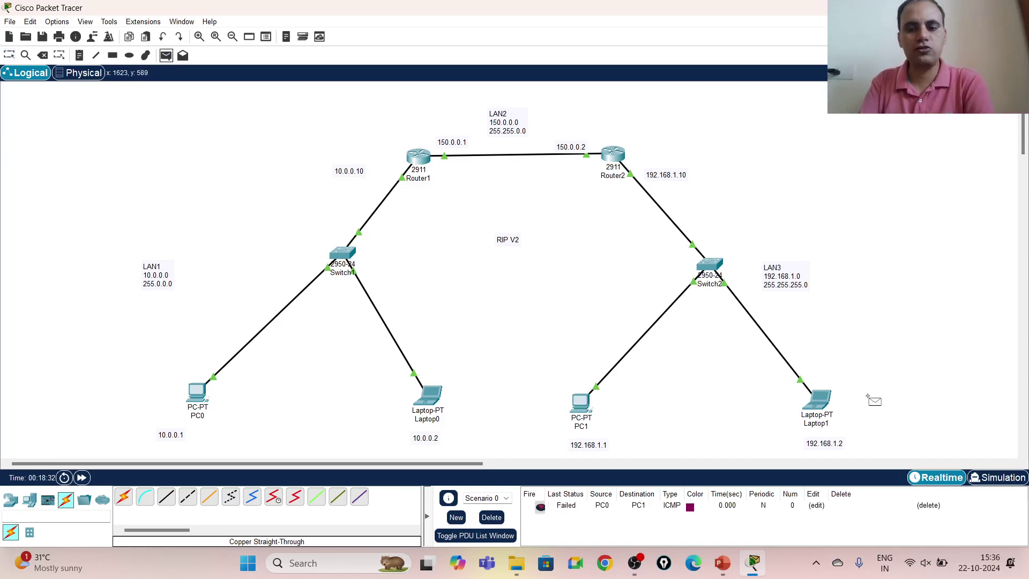
left_click(815, 398)
left_click(426, 396)
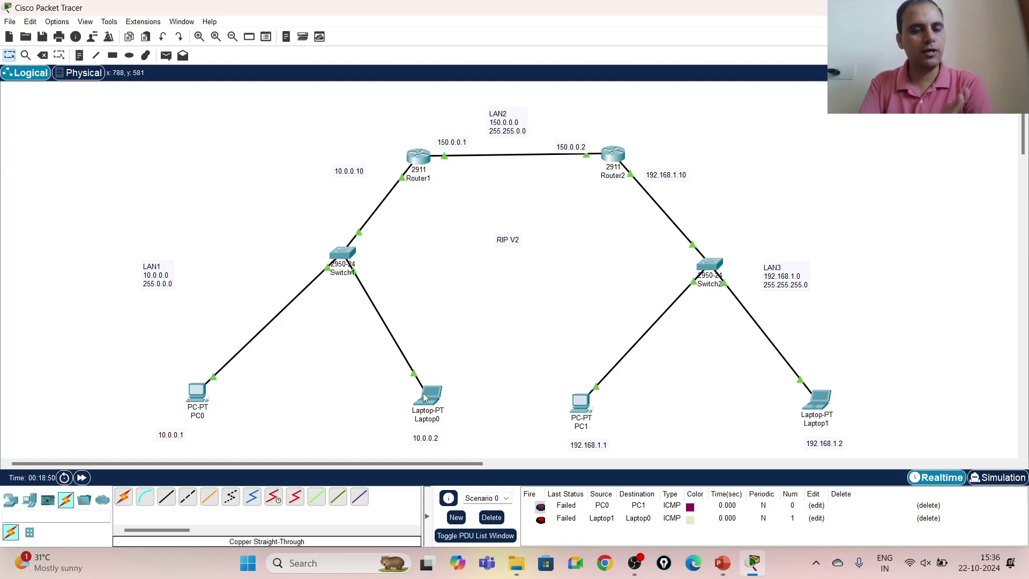
left_click(492, 518)
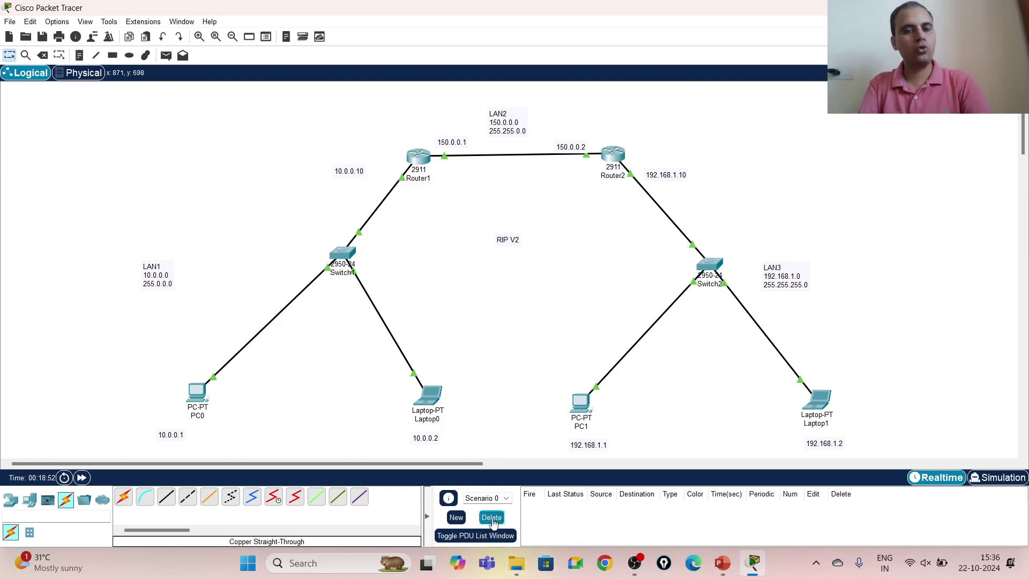